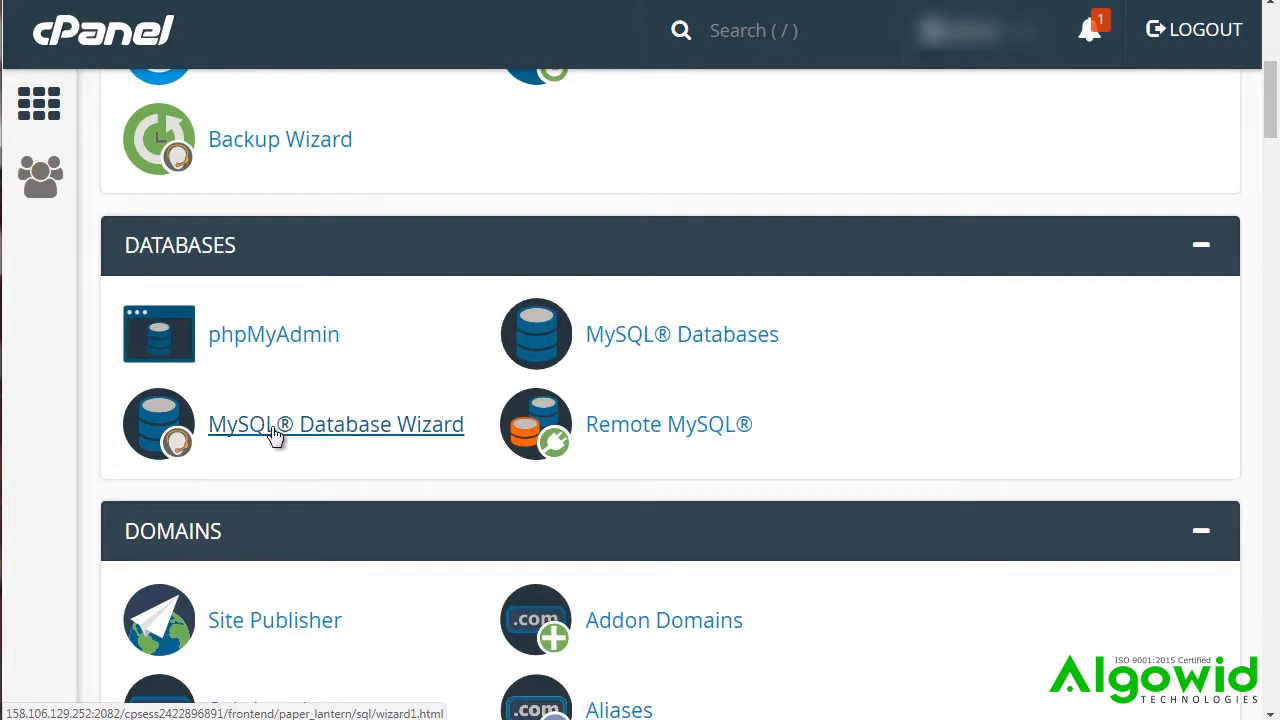
Step: Create a new MySQL database named sprout_dbbase with the MySQL Database Wizard
click(279, 430)
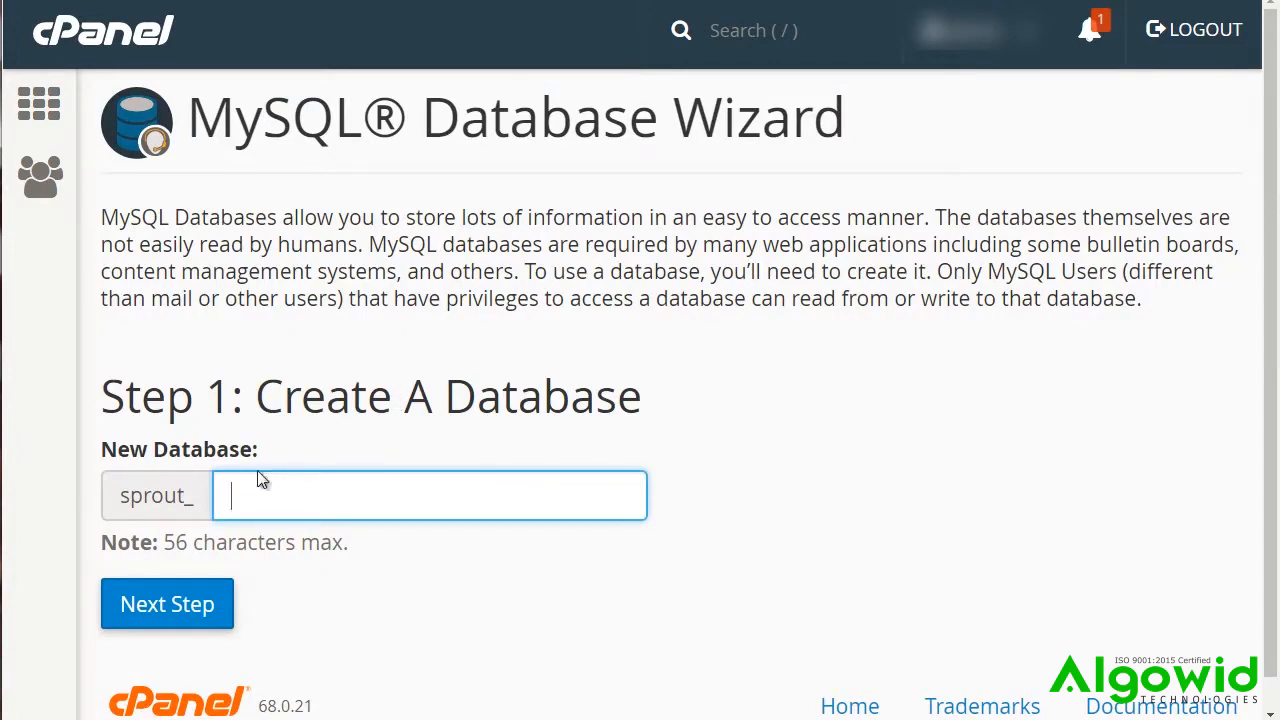
drag(121, 497, 195, 503)
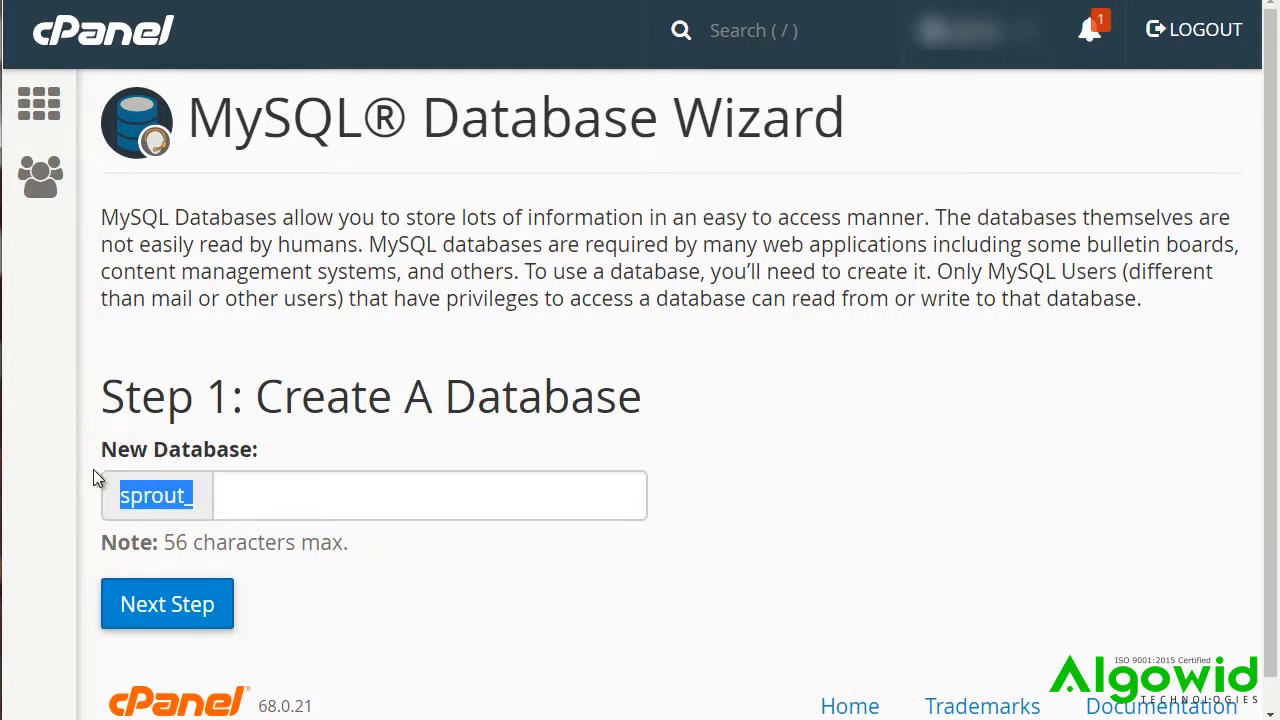
click(138, 492)
click(288, 492)
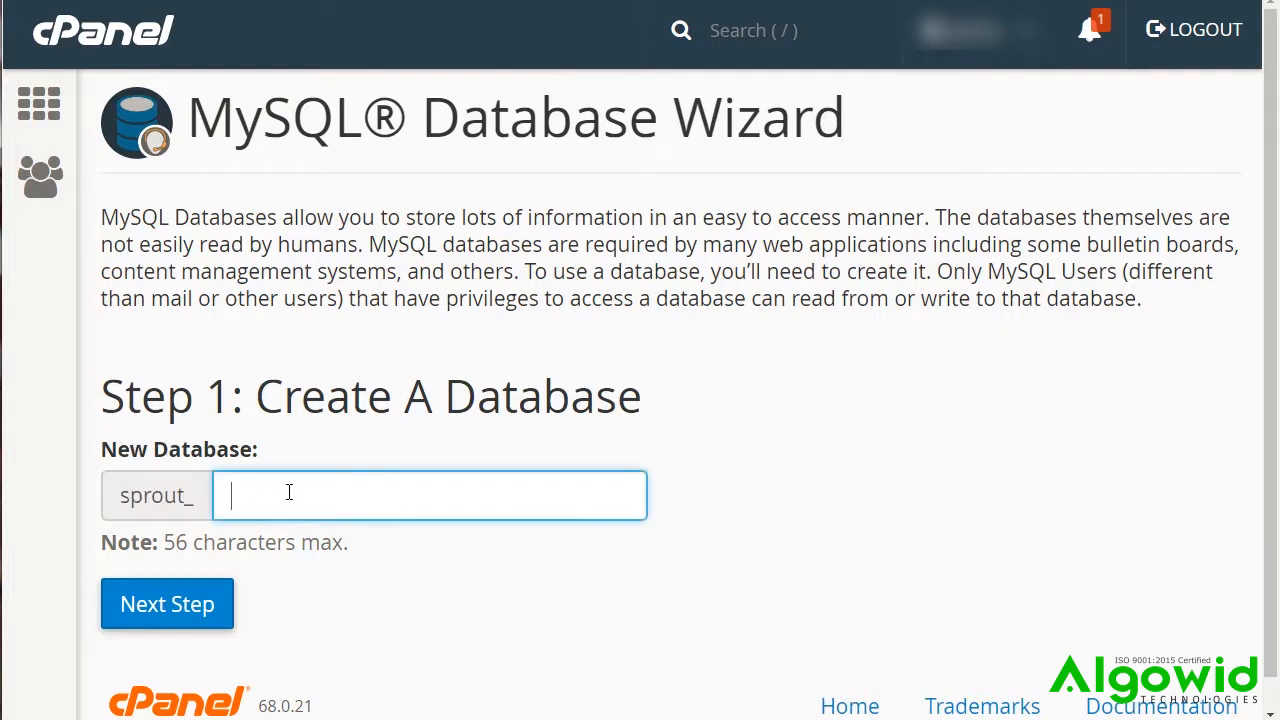
text(dbbase)
click(368, 410)
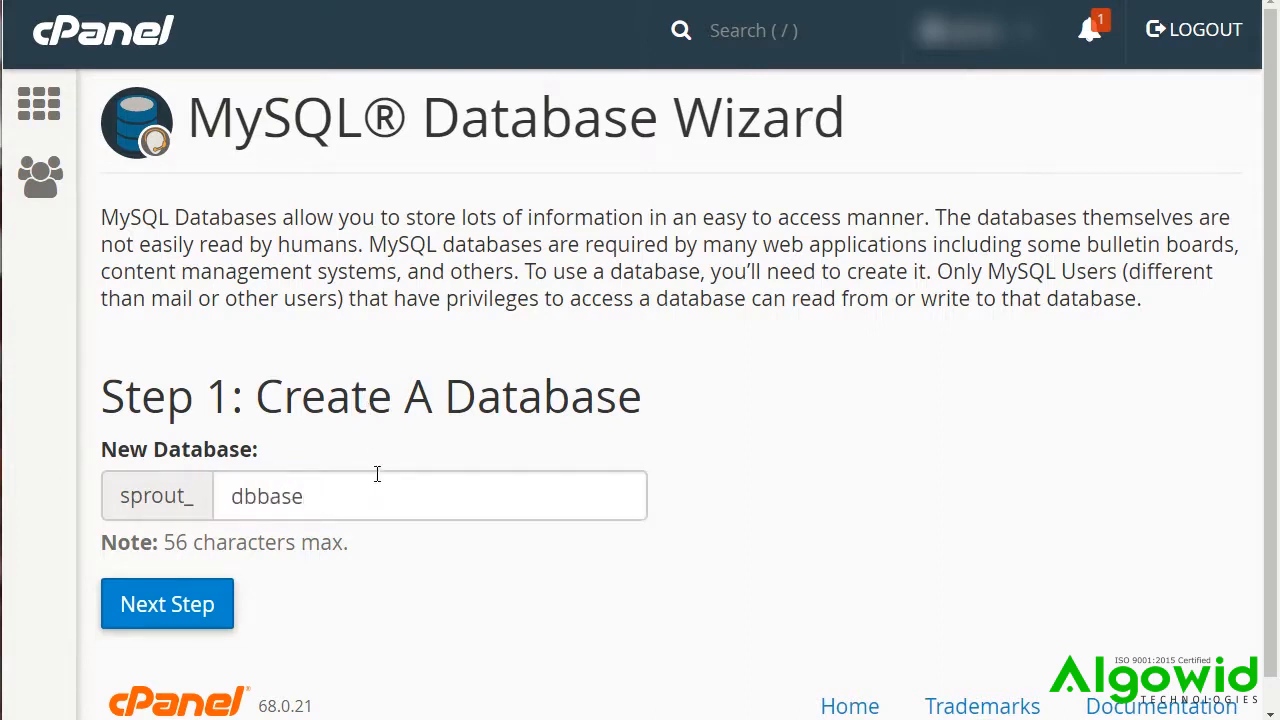
click(199, 624)
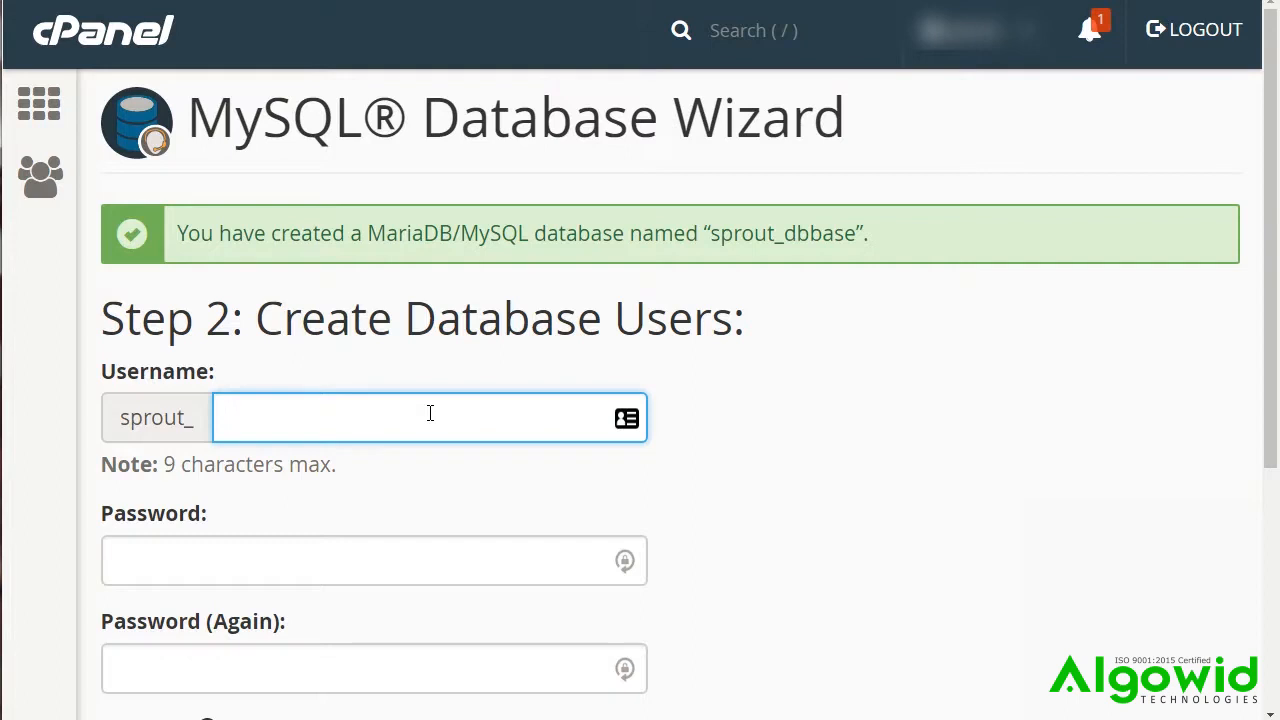
Step: Create the database user sprout_user1, filling both password fields with a password from the Password Generator
text(user1)
key(Tab)
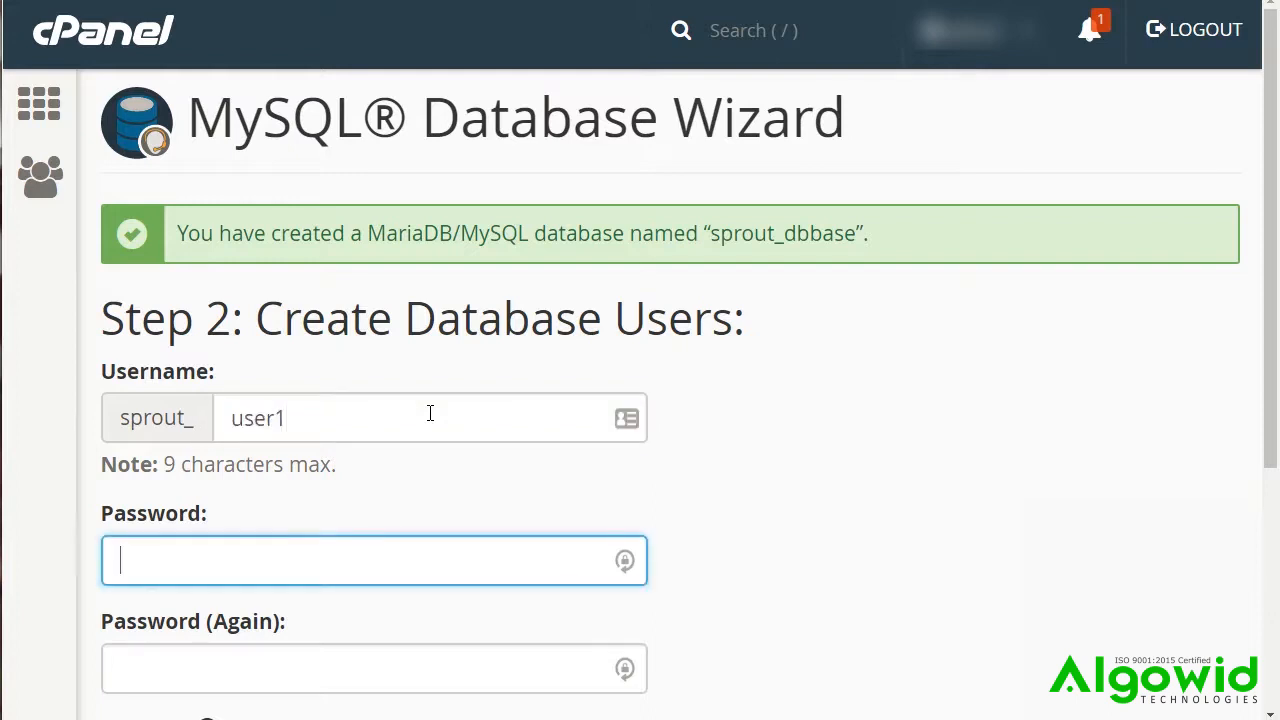
scroll(428, 412, down, 2)
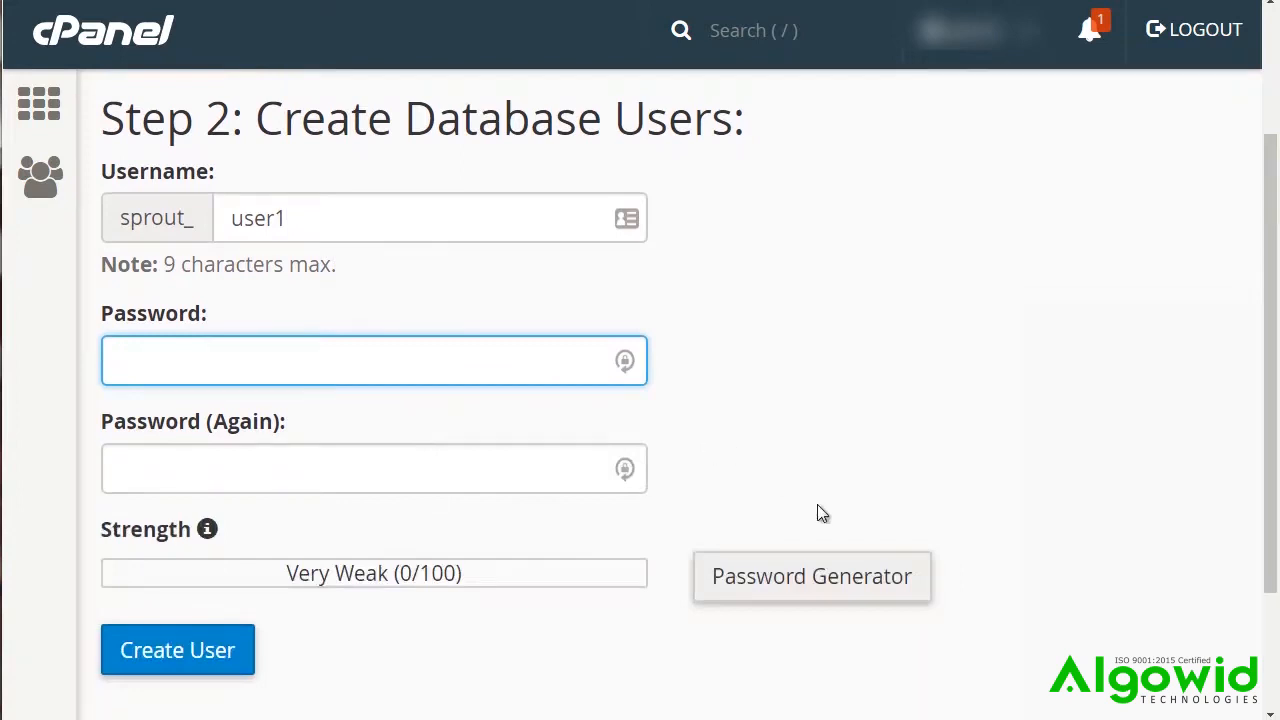
click(820, 590)
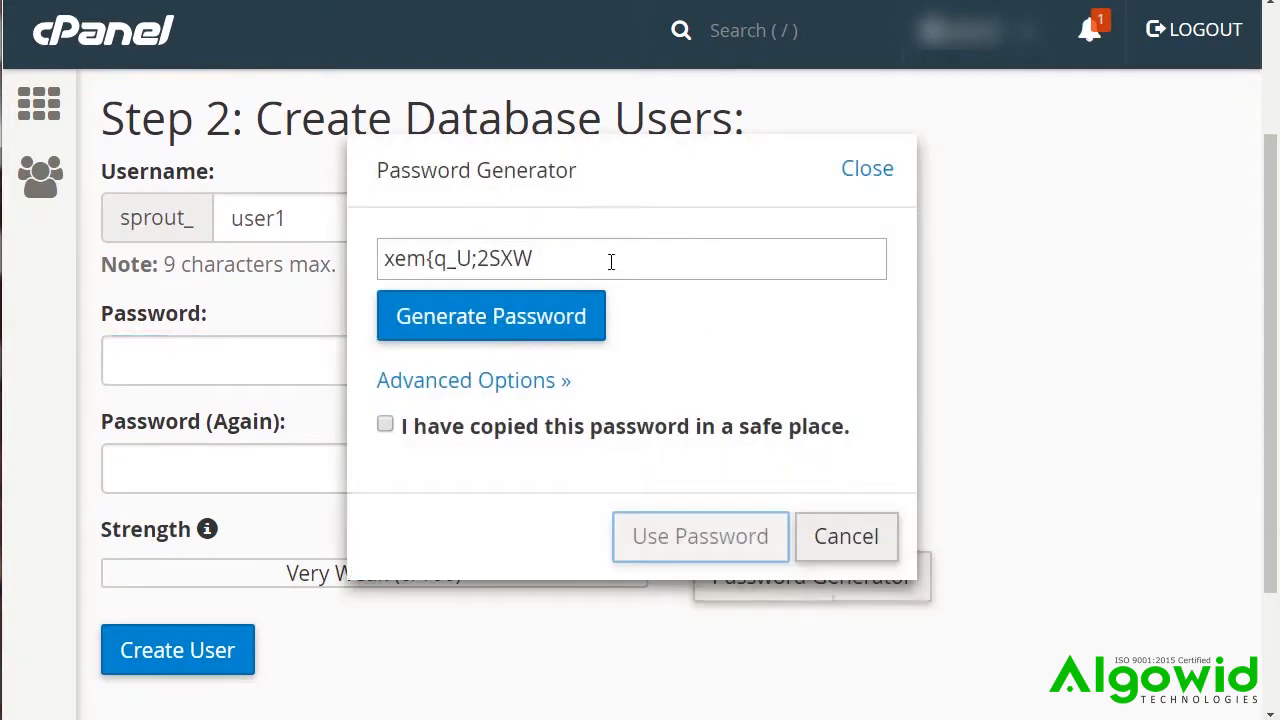
drag(570, 256, 371, 249)
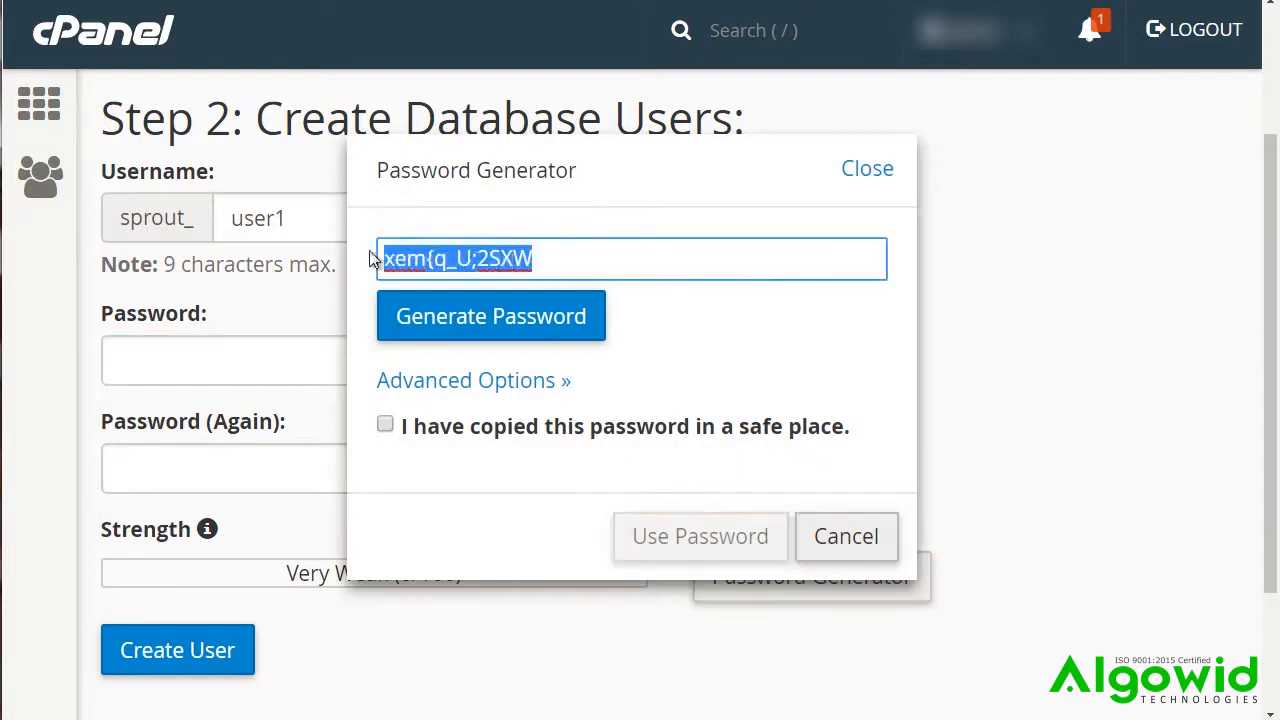
click(486, 331)
click(486, 331)
click(486, 331)
click(486, 331)
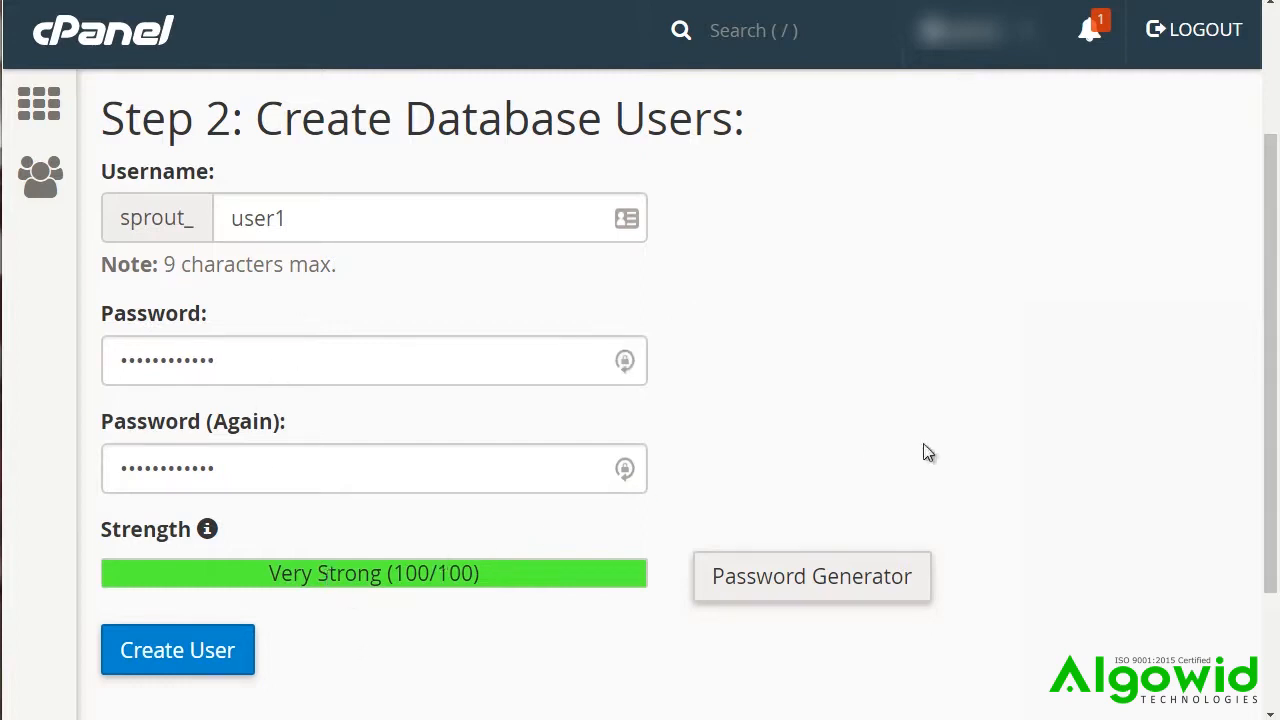
scroll(505, 515, down, 2)
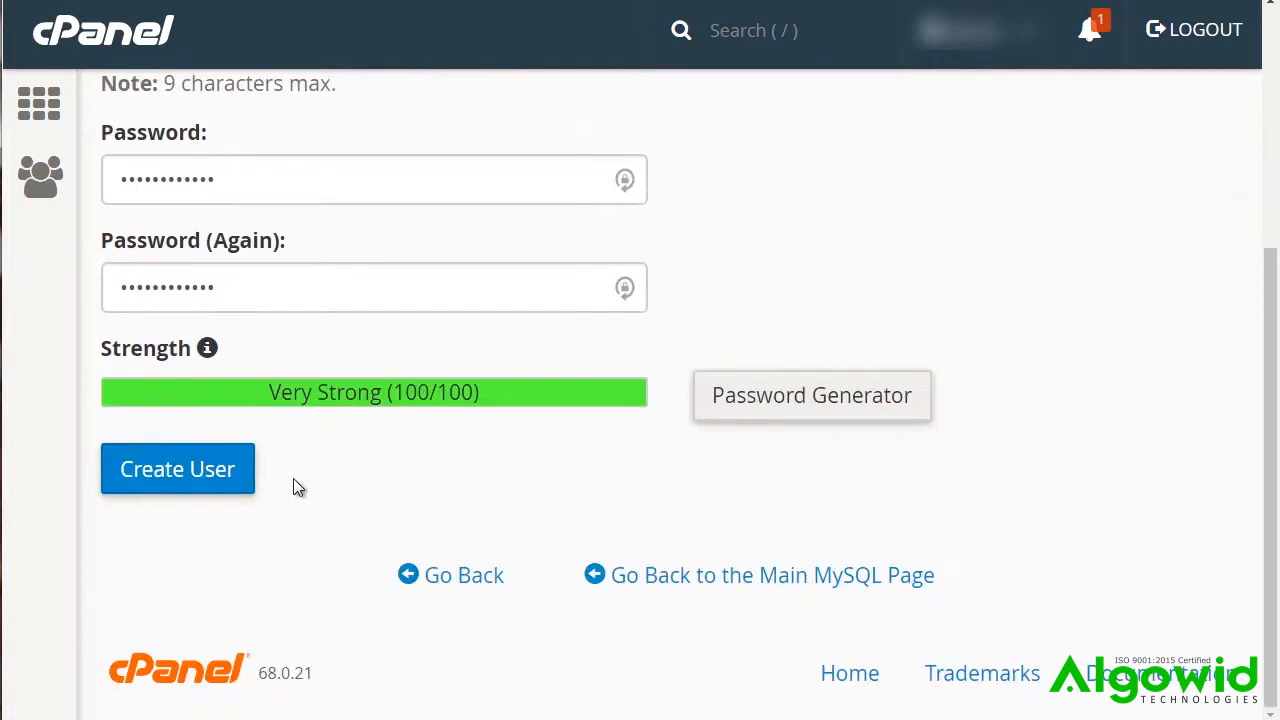
click(221, 472)
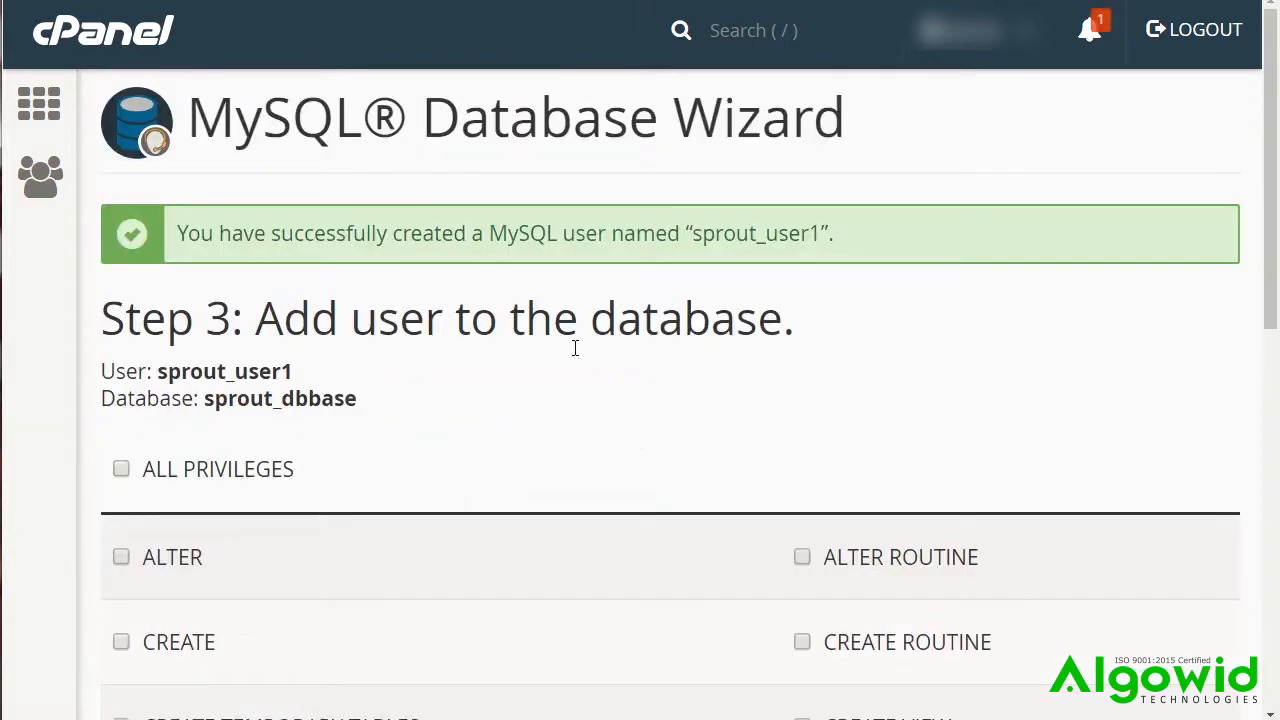
Step: Grant sprout_user1 ALL PRIVILEGES on the sprout_dbbase database and continue to the wizard's final stage
scroll(566, 361, down, 2)
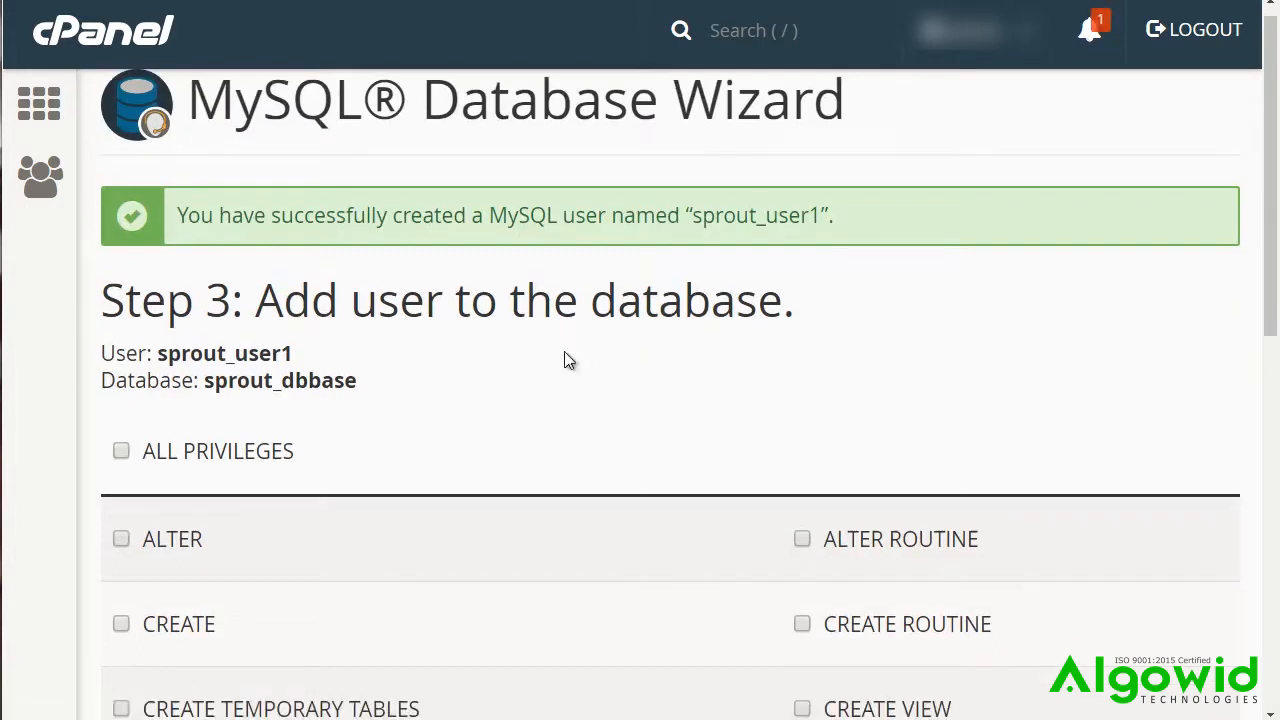
scroll(564, 360, down, 1)
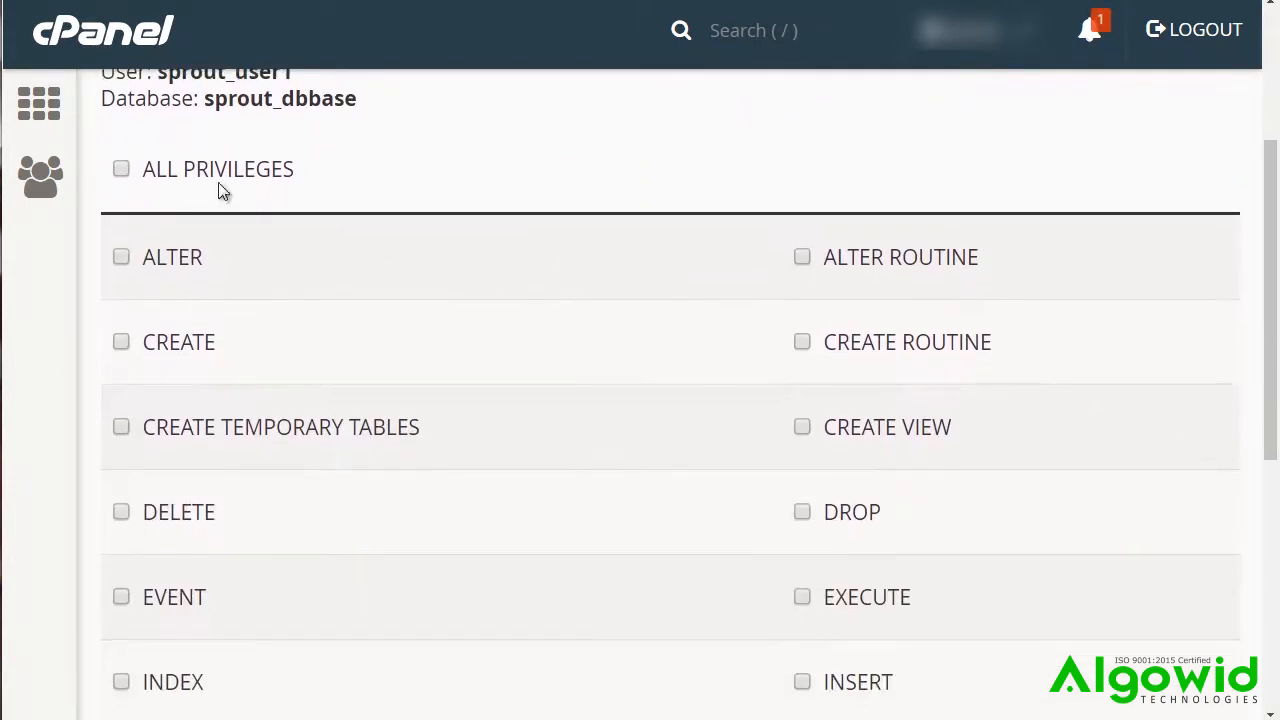
click(121, 171)
scroll(579, 451, down, 4)
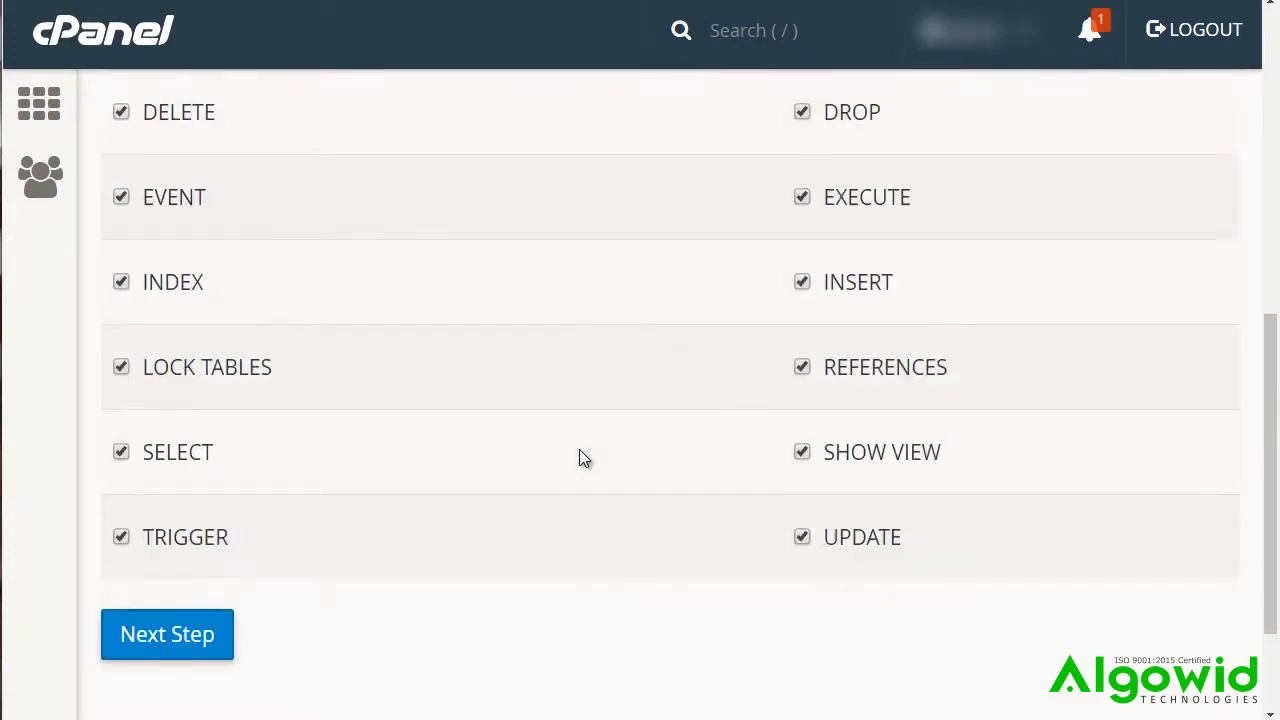
click(128, 650)
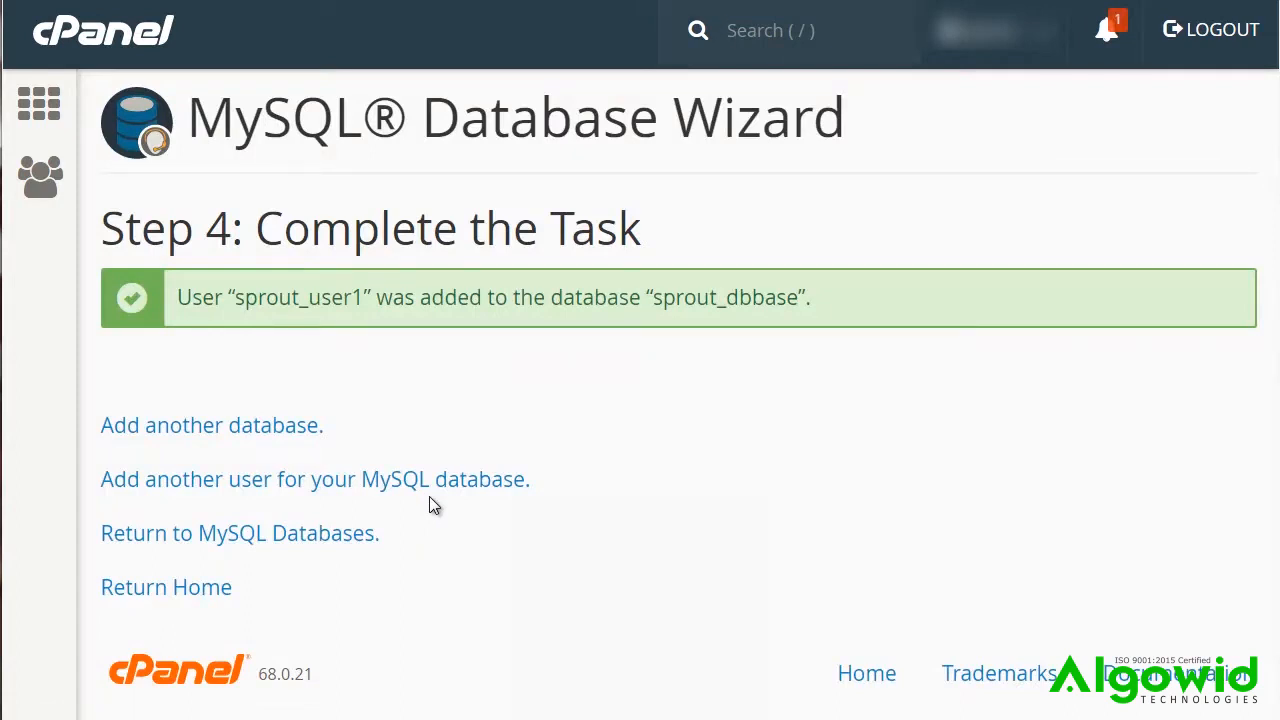
Step: Open a blank Notepad document and move its window below the wizard's completion message
key(super)
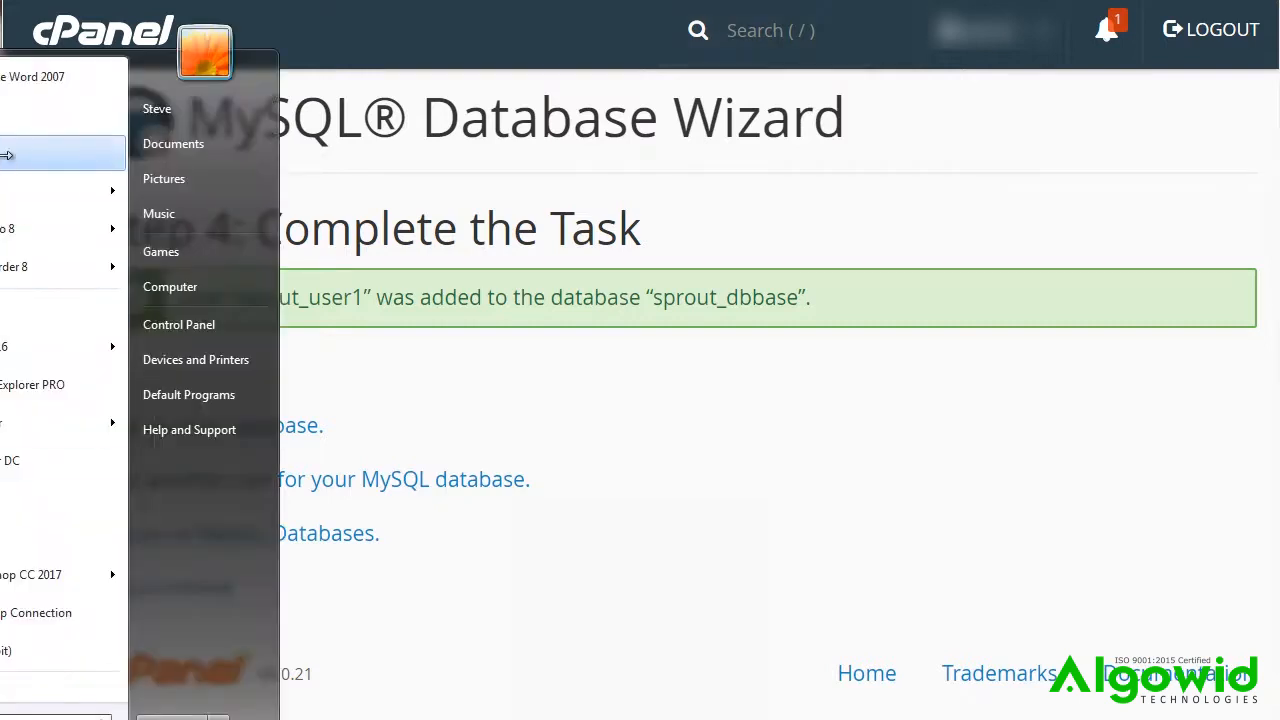
click(4, 156)
drag(970, 18, 508, 416)
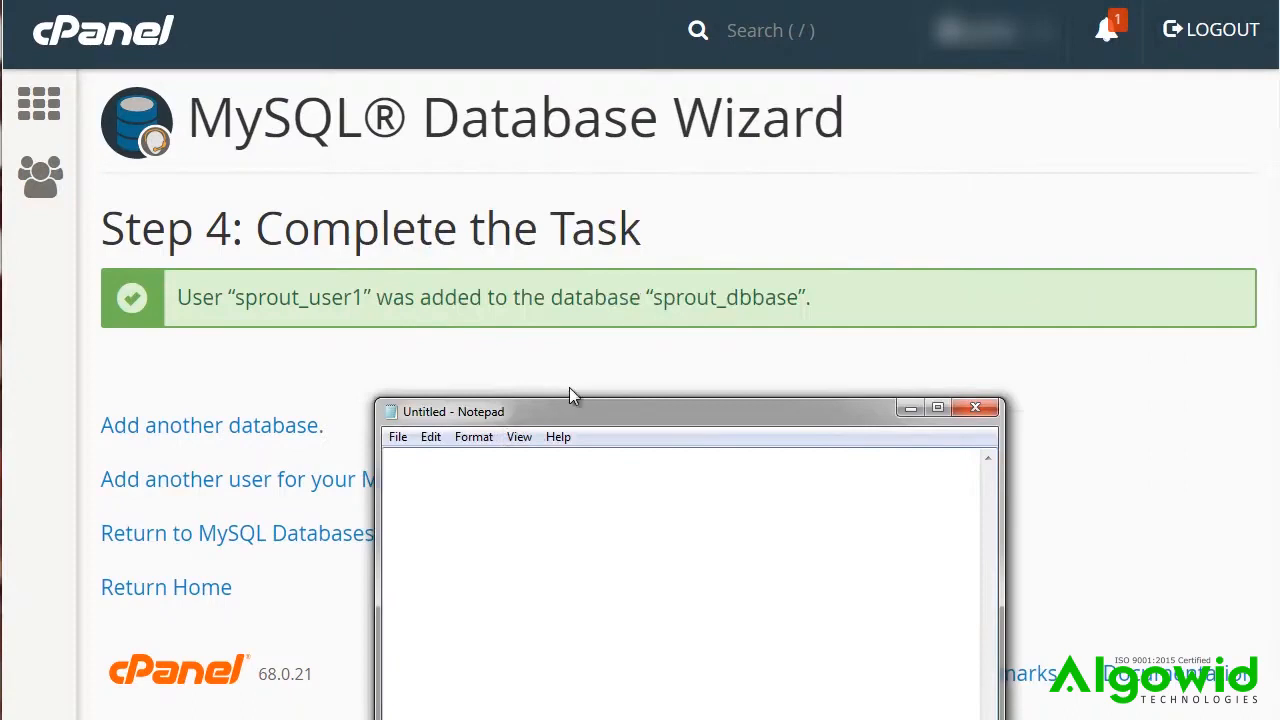
Step: Copy the database name from the completion message into Notepad as "db = sprout_dbbase"
click(314, 300)
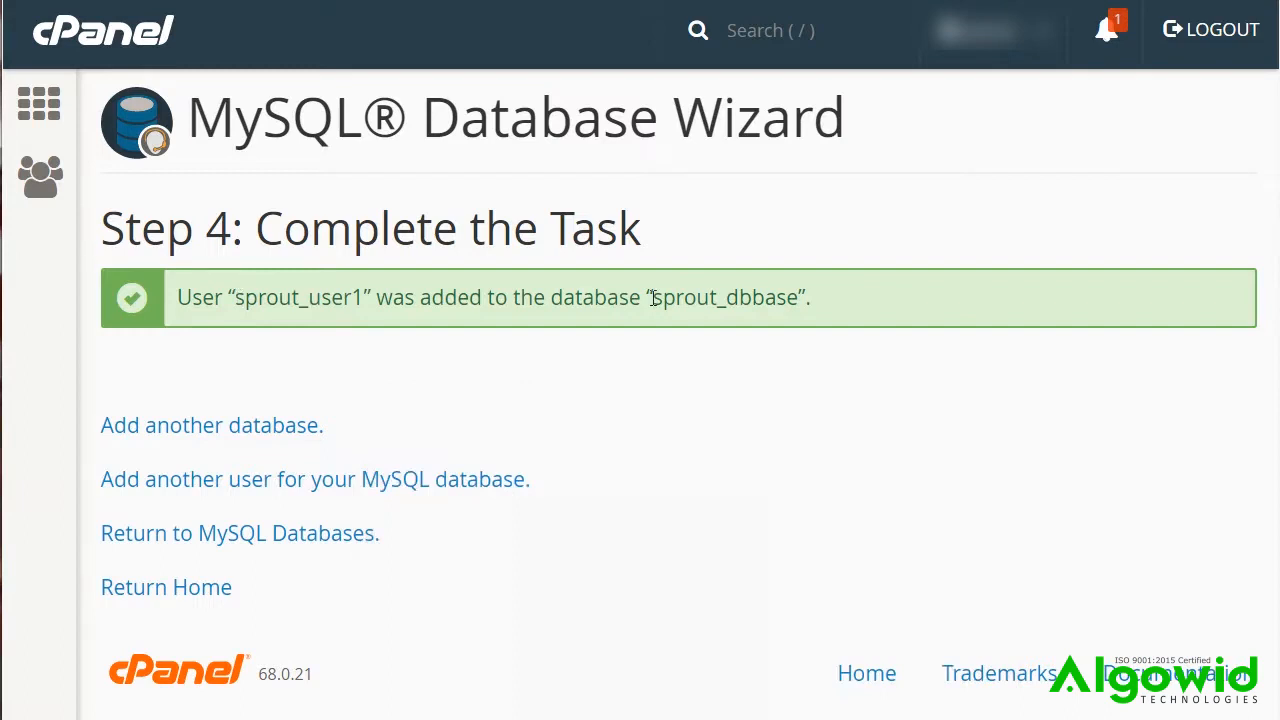
drag(652, 298, 798, 298)
key(ctrl+c)
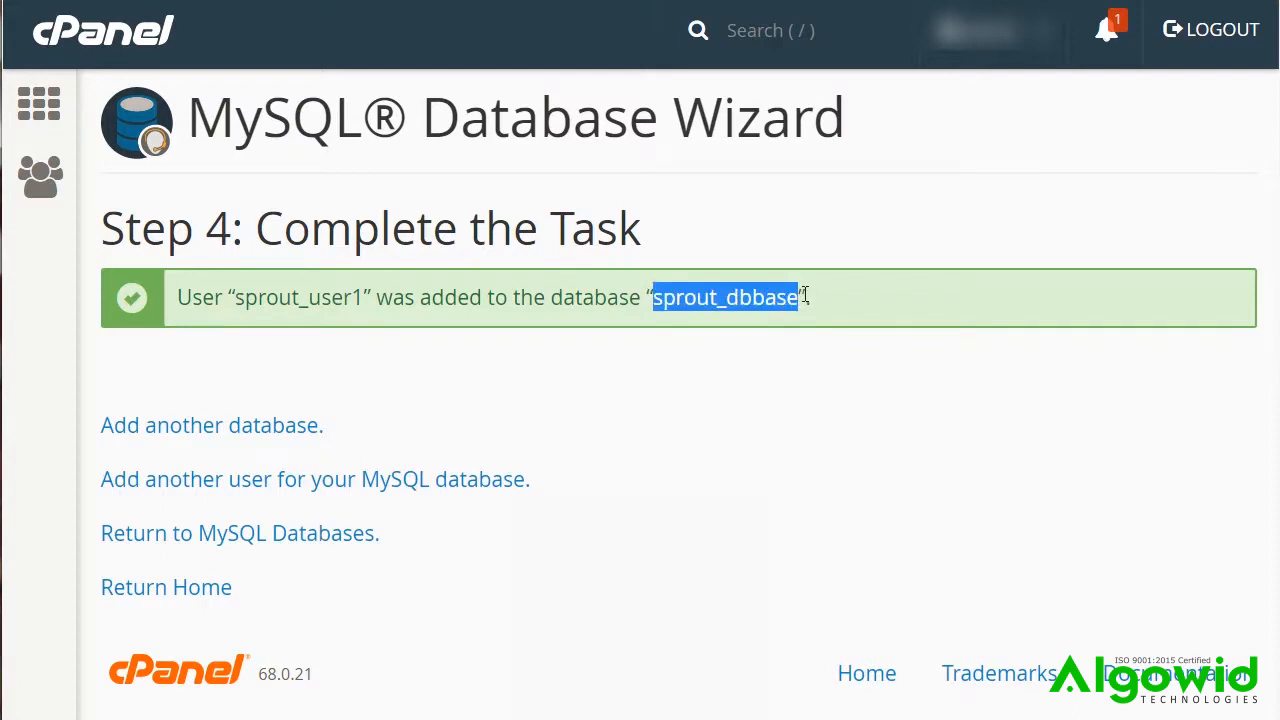
click(780, 719)
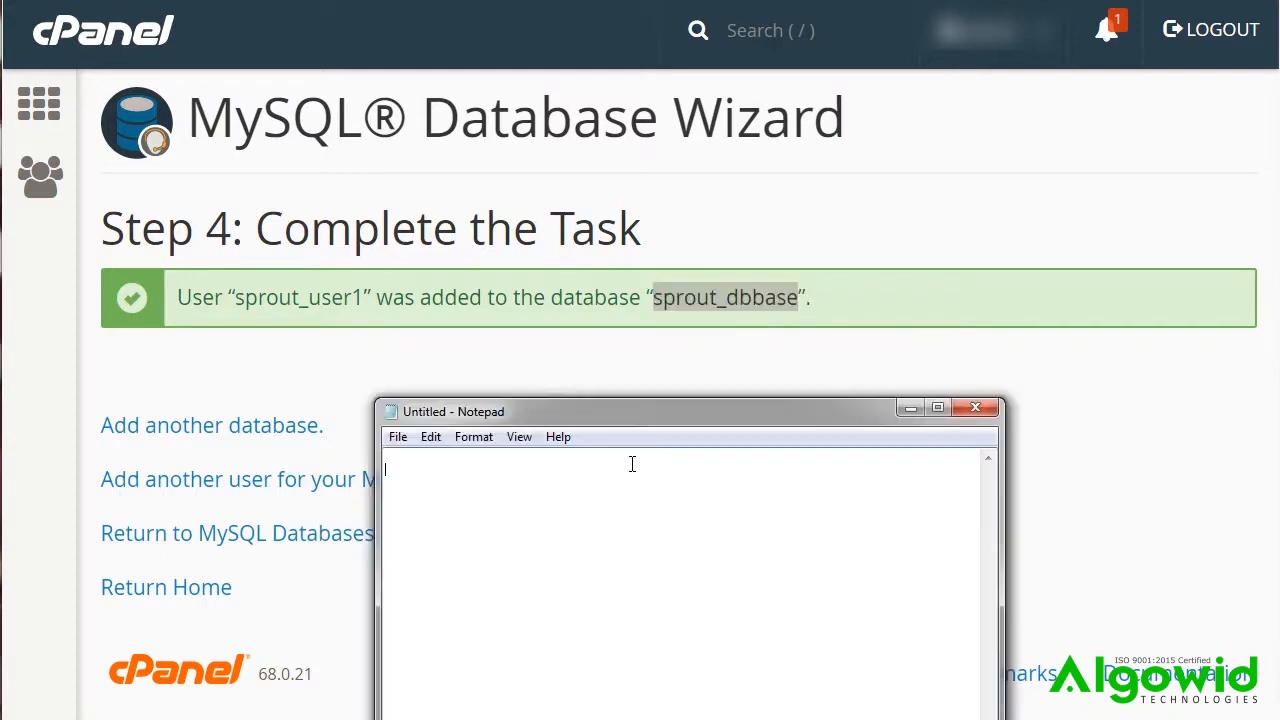
text(db)
key(BackSpace)
text(=)
key(ctrl+v)
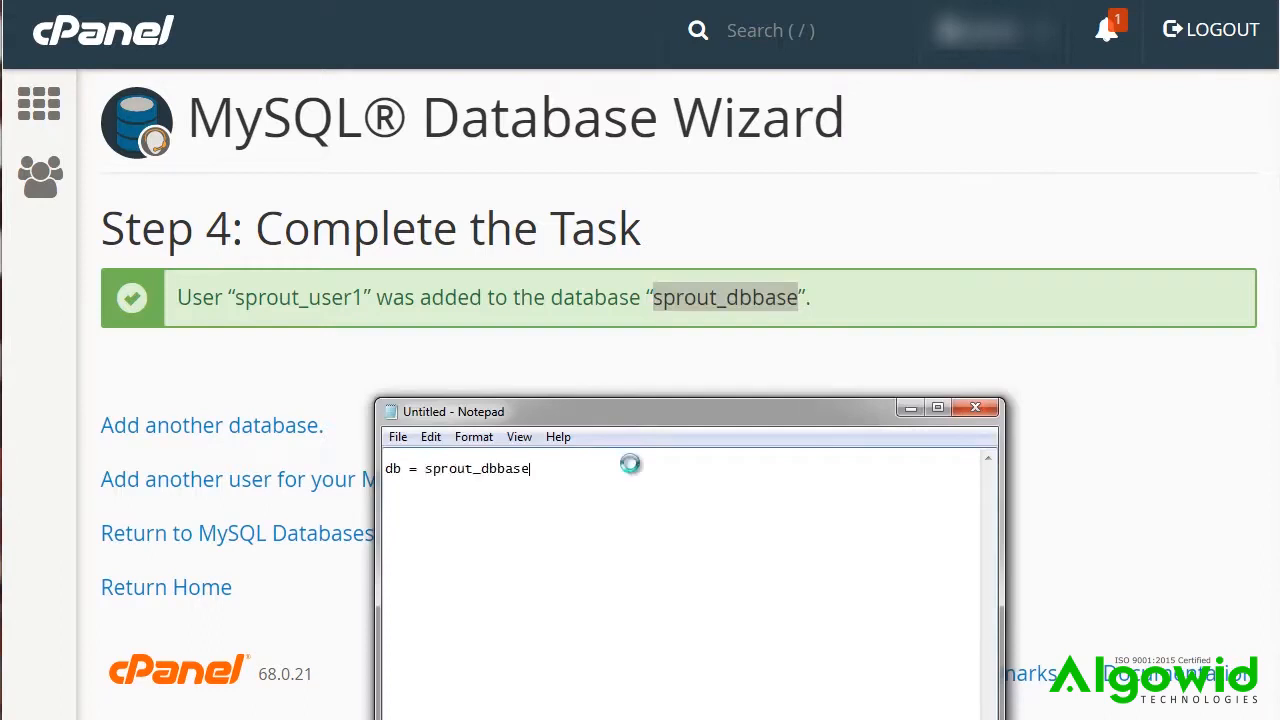
Step: Copy the database username from the completion message onto a new Notepad line as "user = sprout_user1"
key(Return)
drag(365, 297, 233, 300)
key(ctrl+c)
key(alt+Tab)
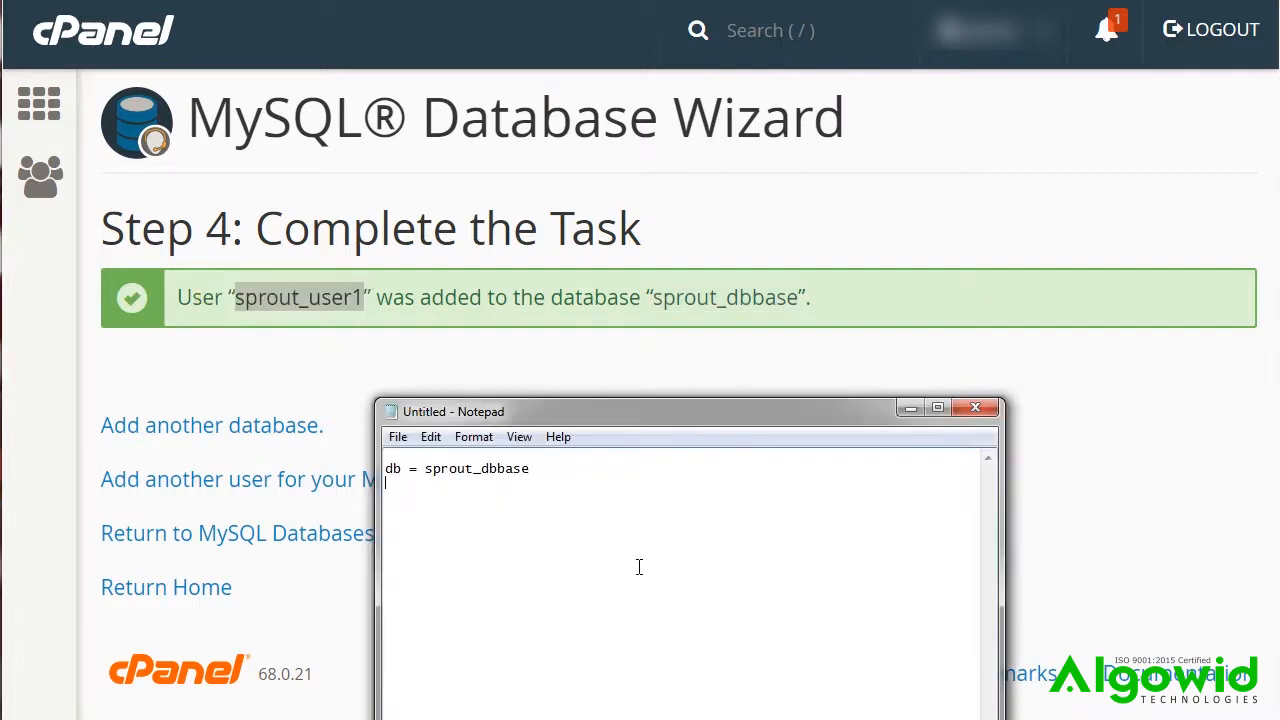
text(user =)
key(ctrl+v)
Step: Return to the MySQL Databases page in cPanel and review the current databases and their privileged users
click(753, 340)
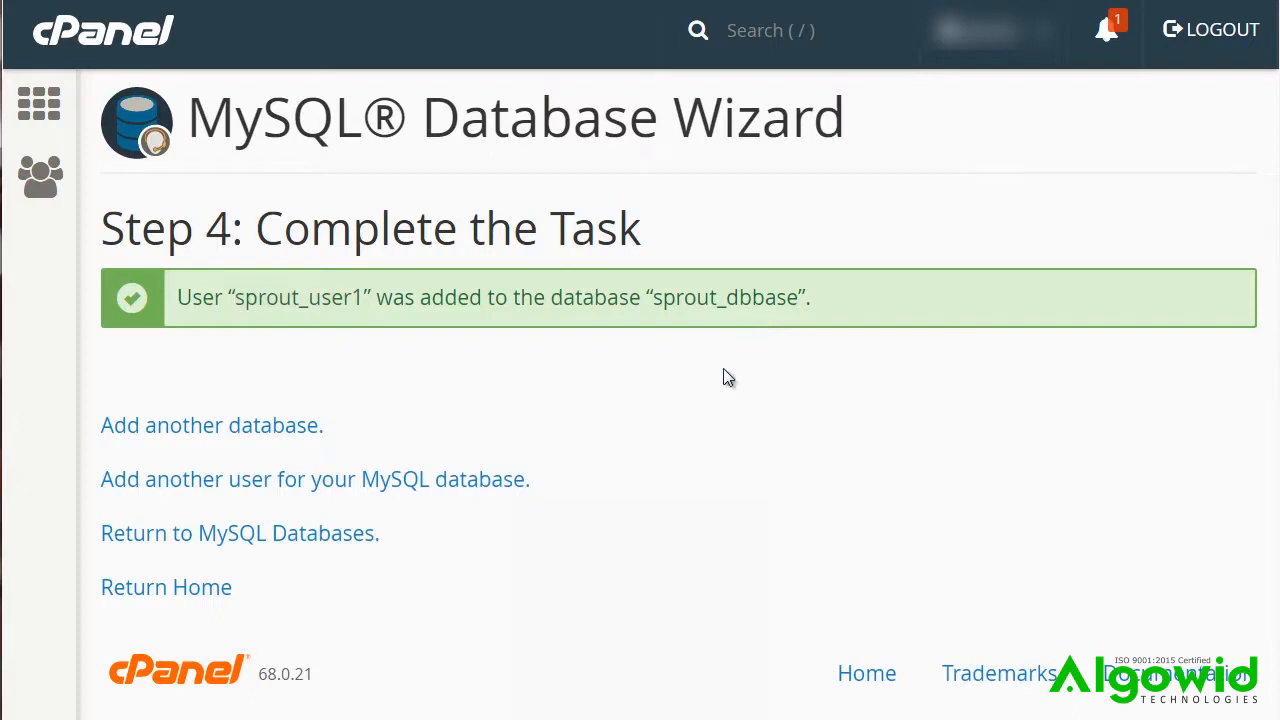
click(253, 545)
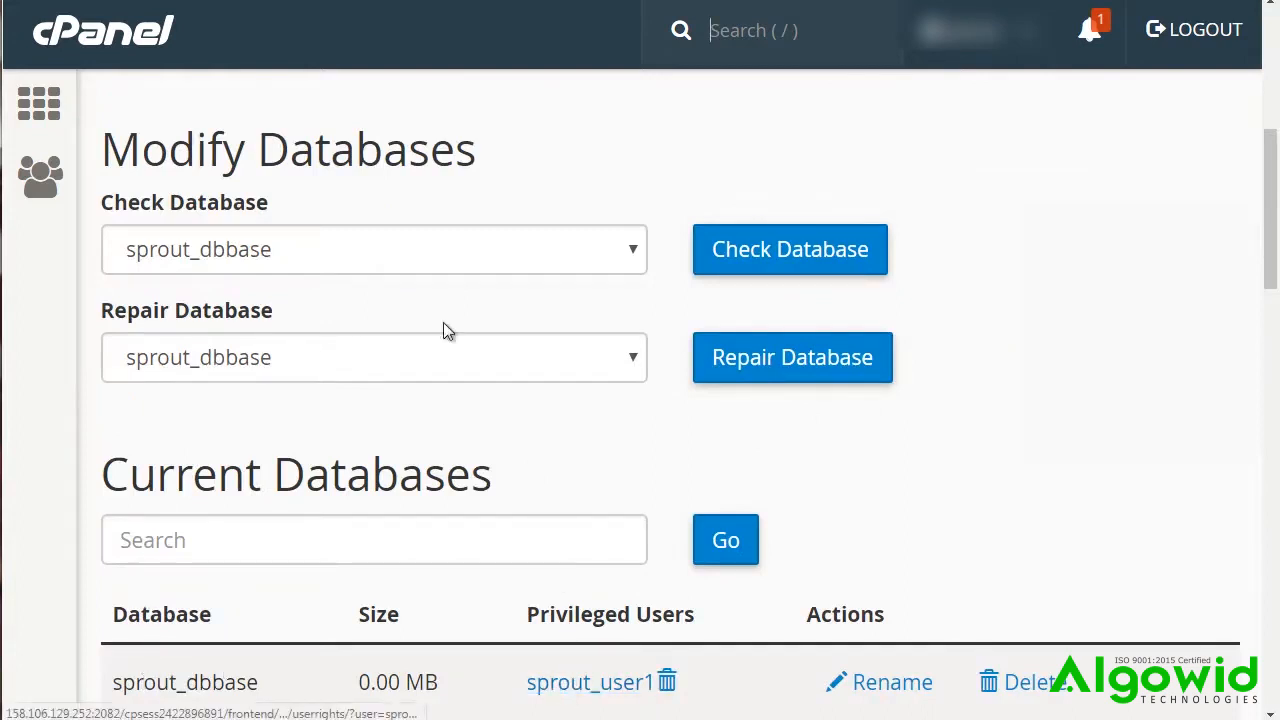
scroll(76, 261, up, 3)
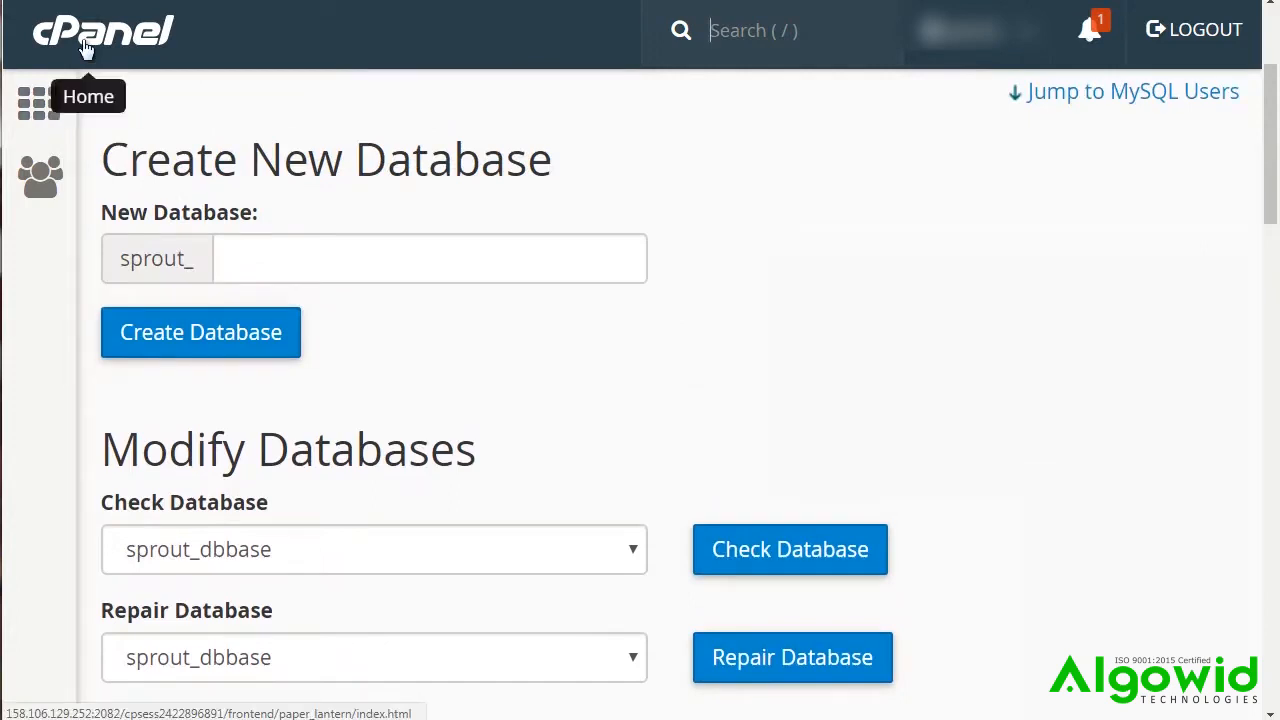
Step: Launch phpMyAdmin from the cPanel home page and open the sprout_dbbase database
click(125, 35)
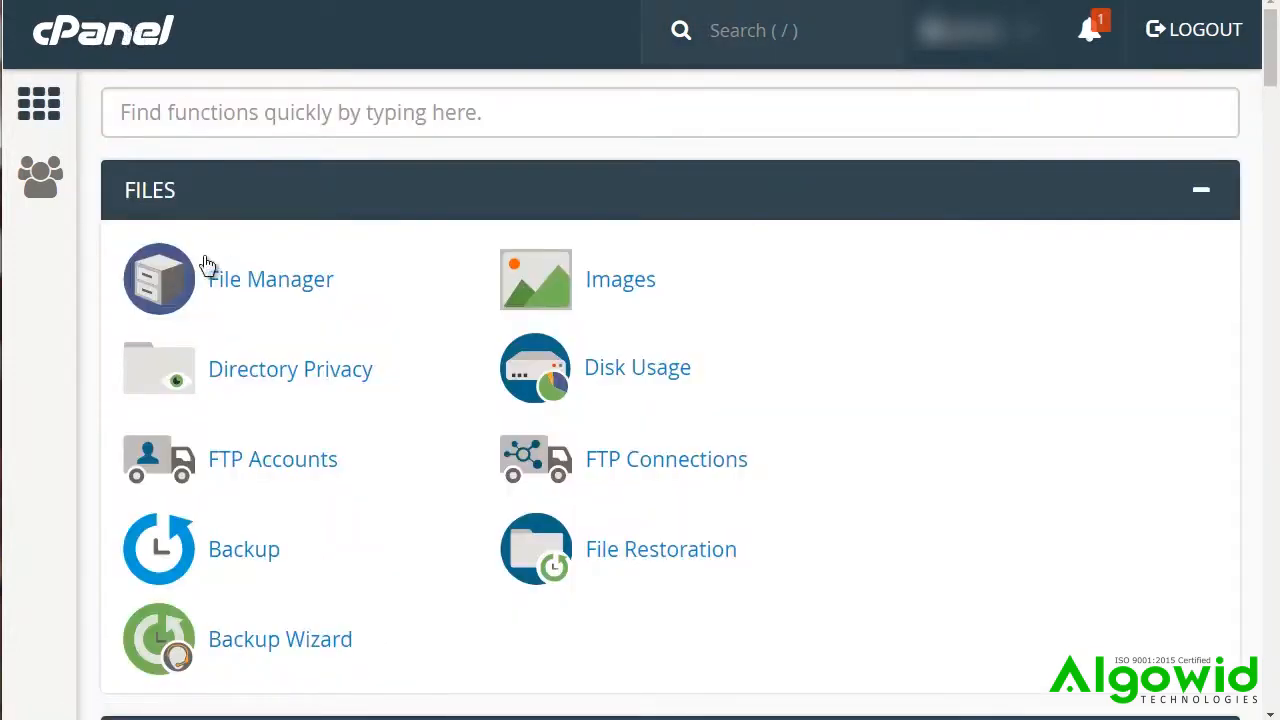
scroll(75, 280, down, 5)
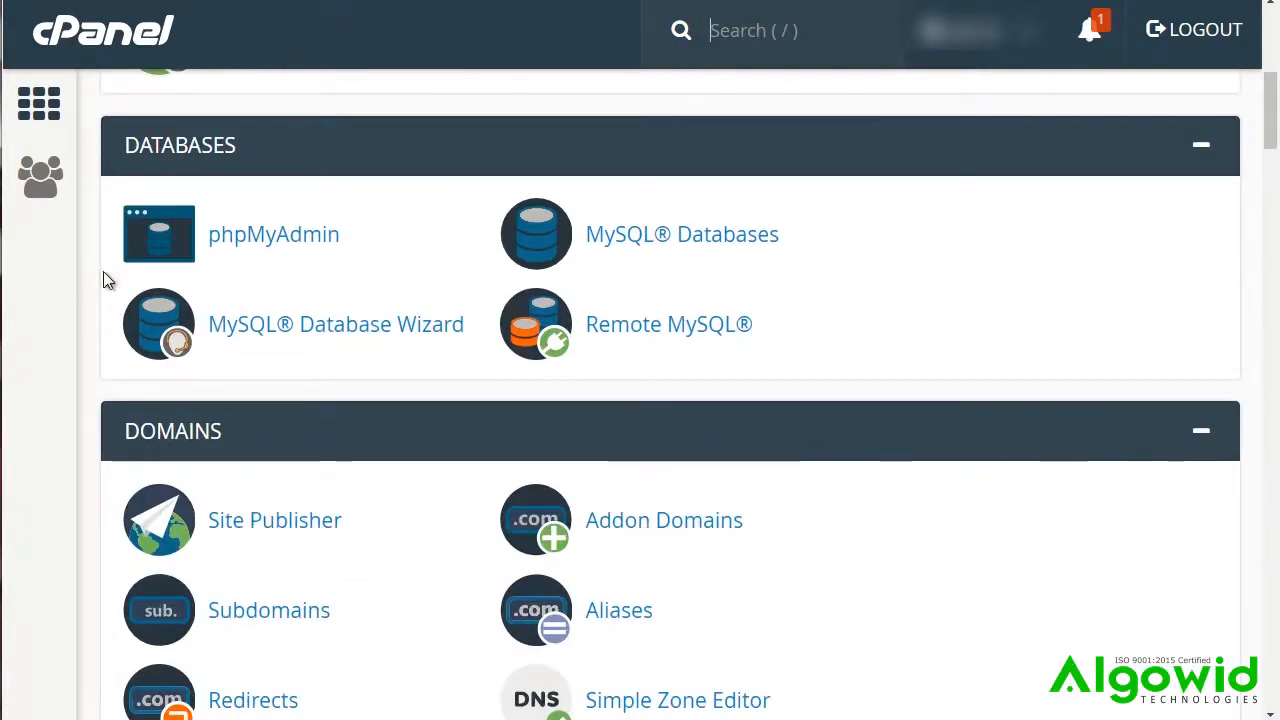
click(294, 242)
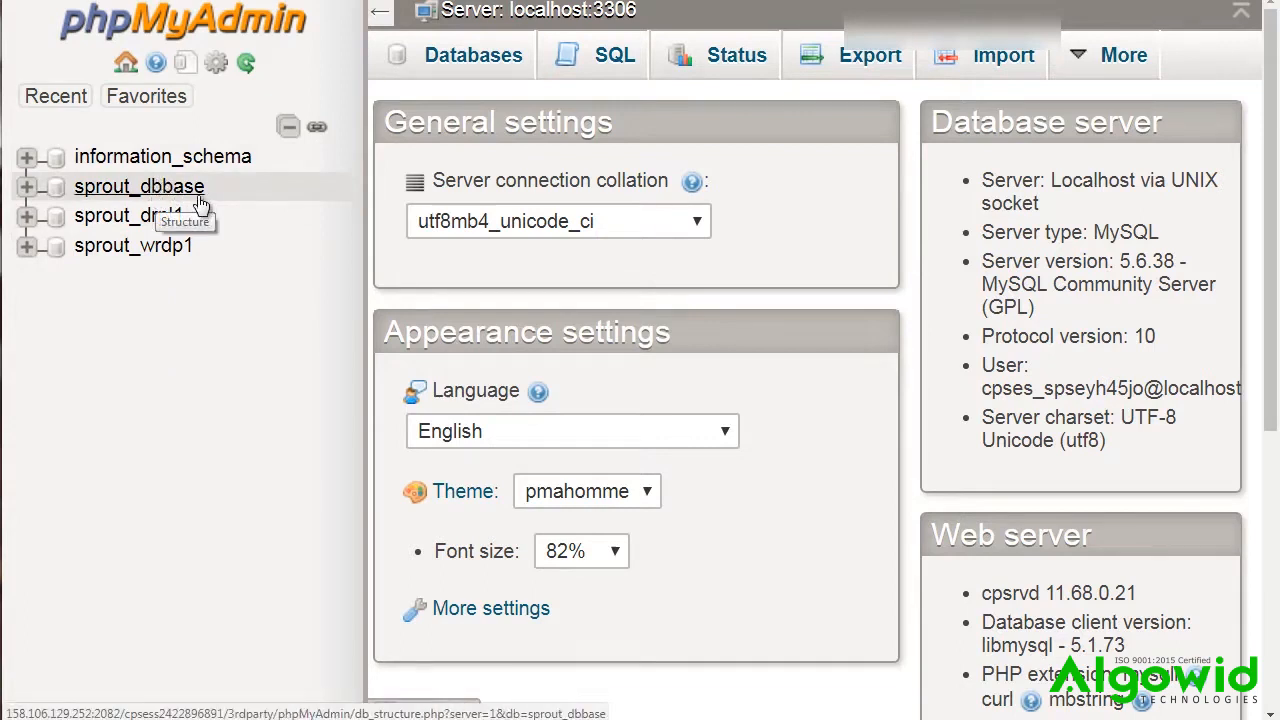
click(26, 190)
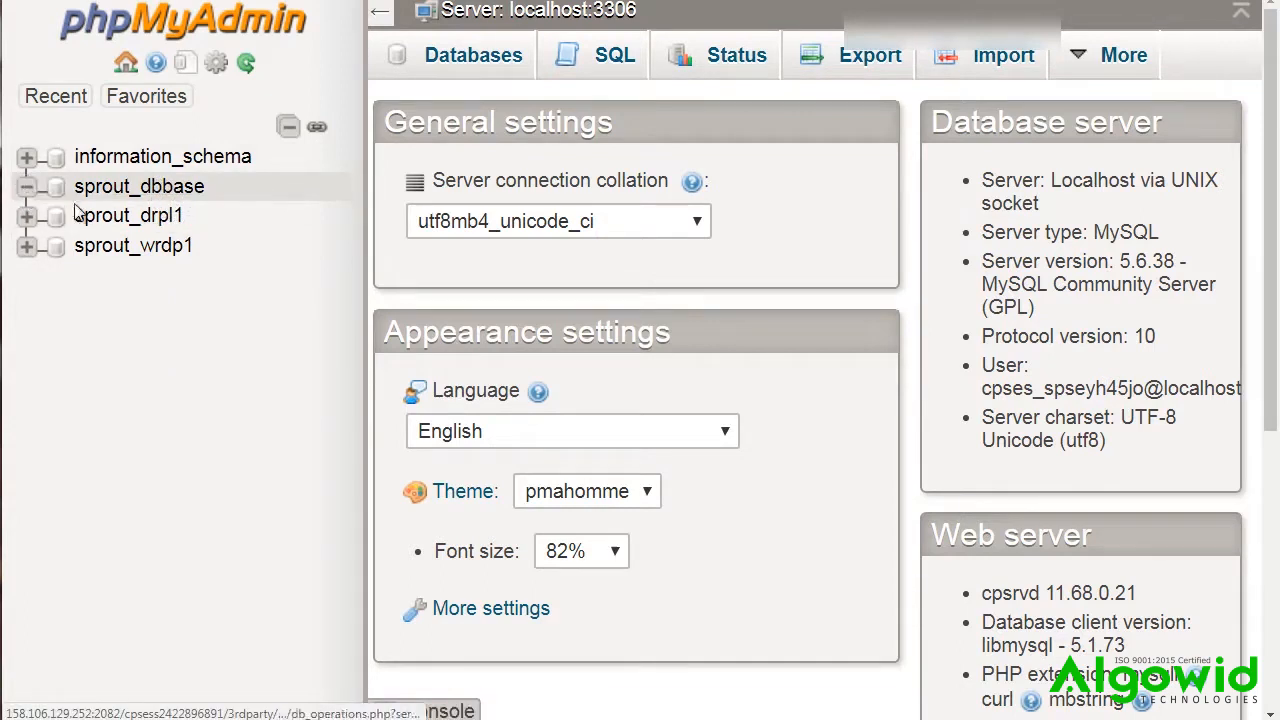
click(80, 193)
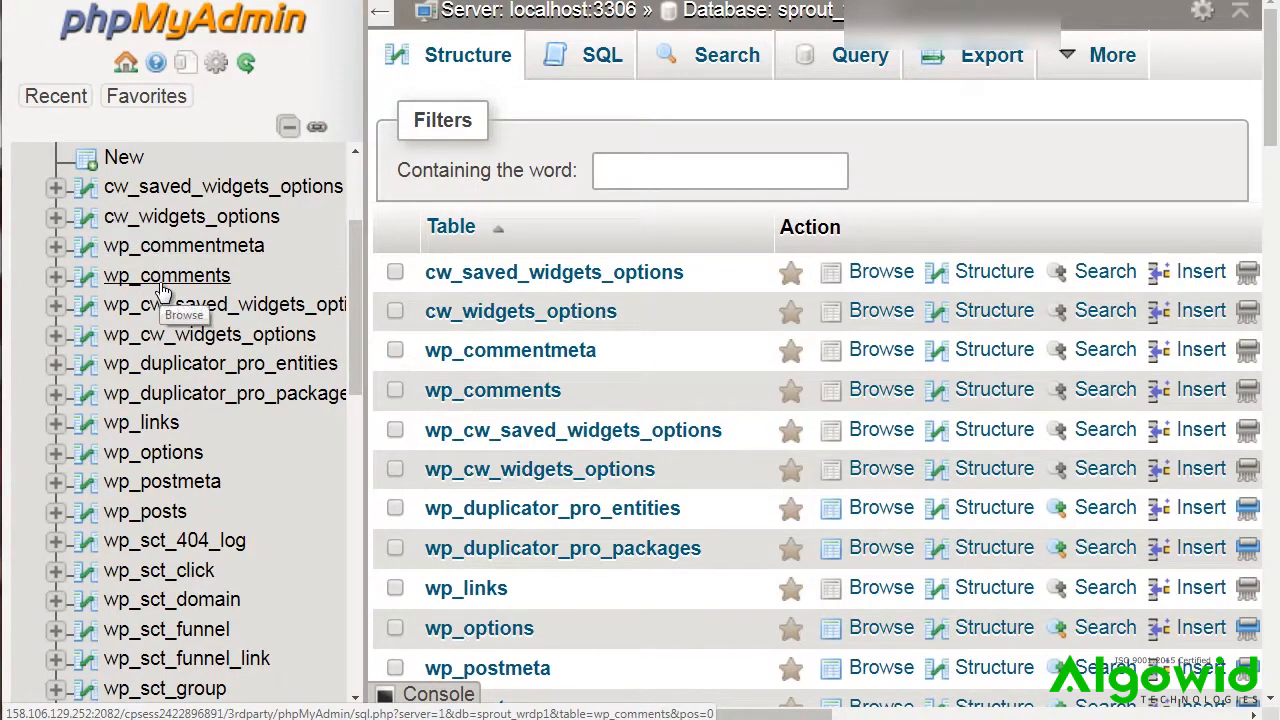
Step: Browse the wp_comments table of the sprout_wrdp1 database and look through its neighbouring tables
scroll(163, 290, down, 1)
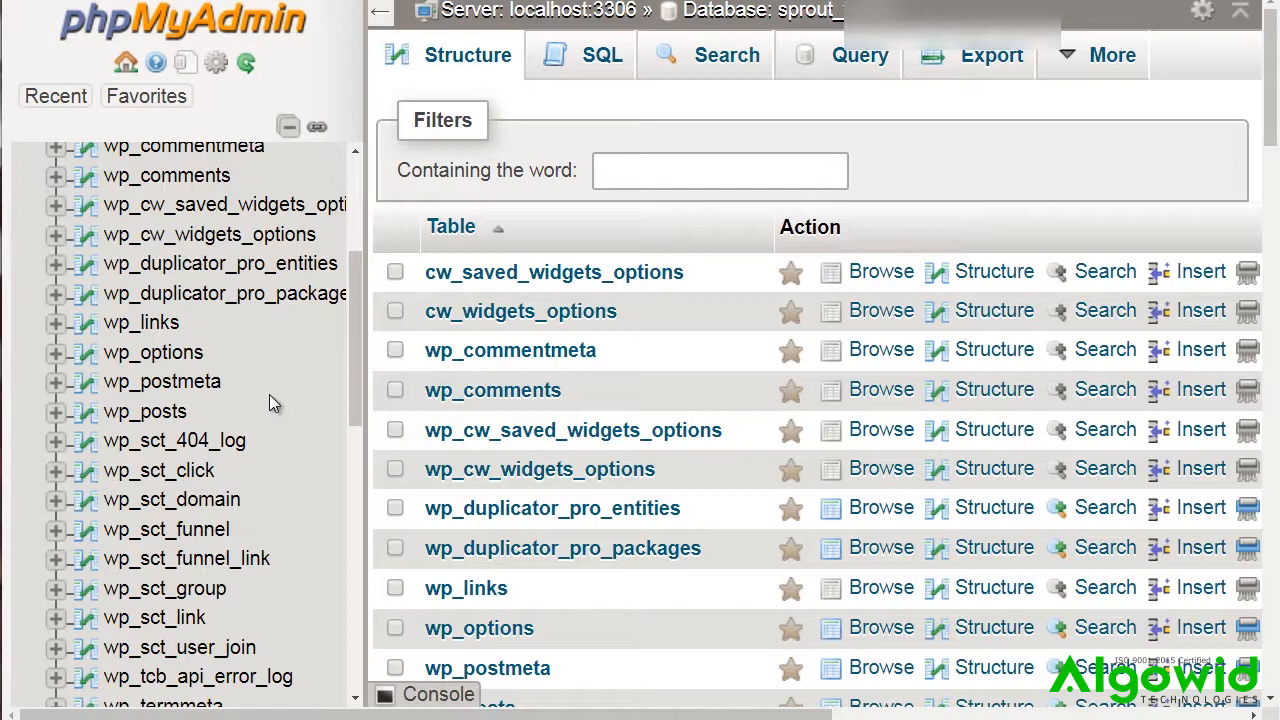
click(168, 176)
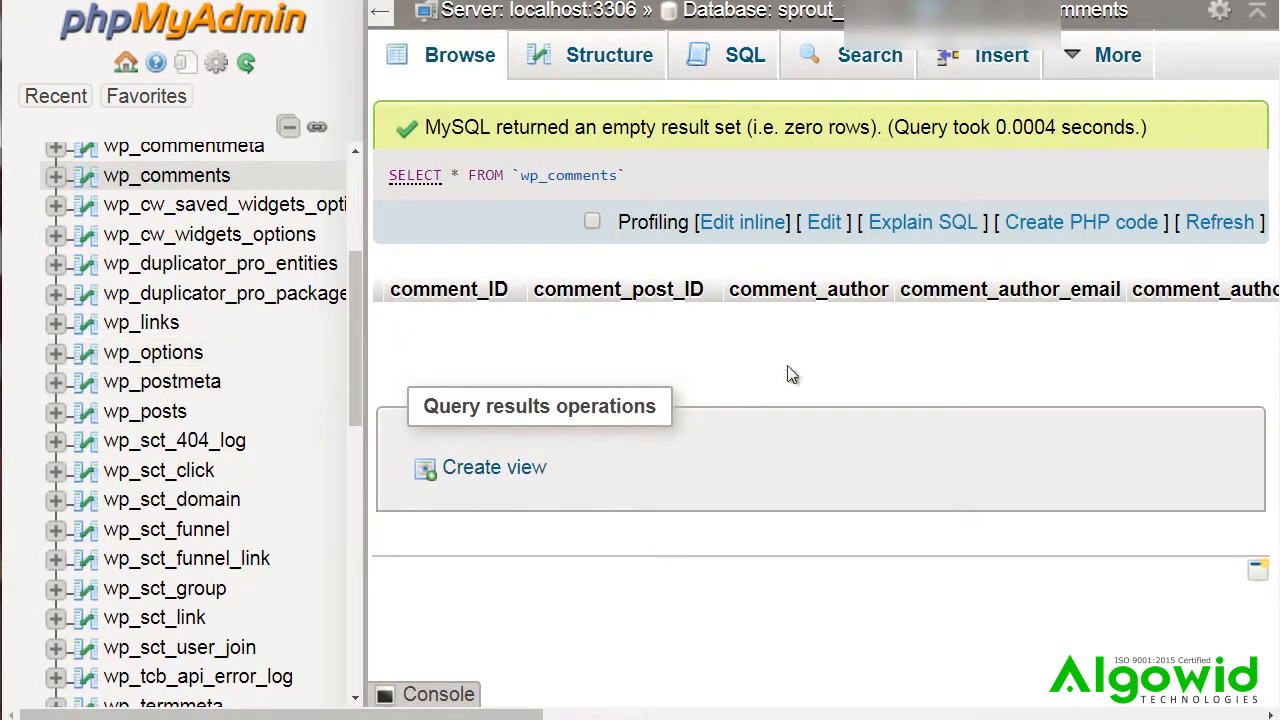
scroll(203, 272, up, 2)
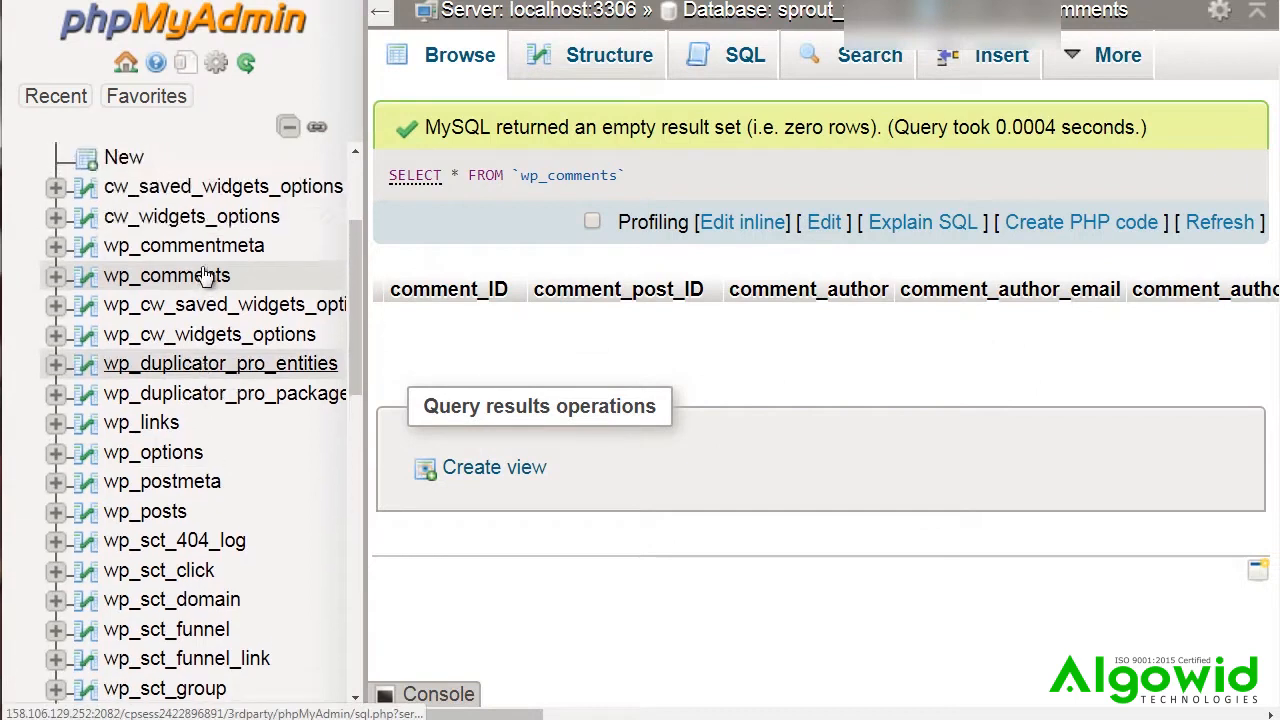
scroll(203, 272, down, 2)
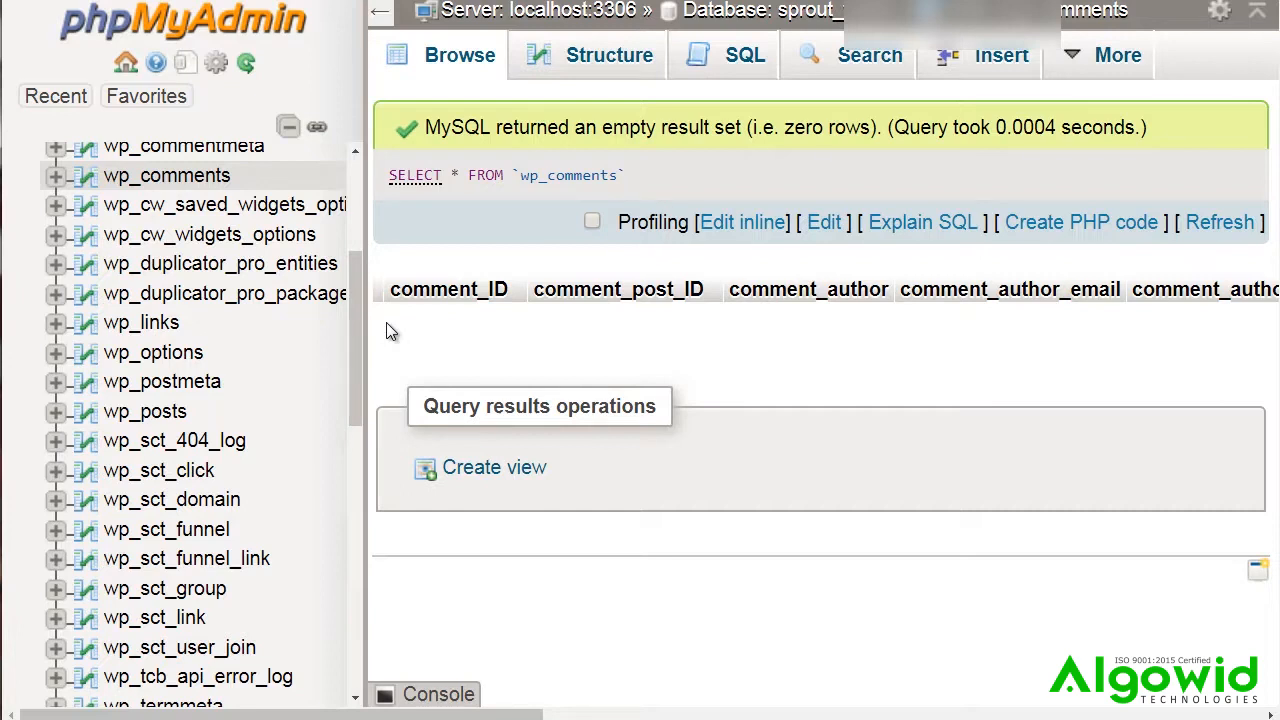
Step: Look through the full list of tables in the sprout_wrdp1 database
scroll(200, 382, up, 3)
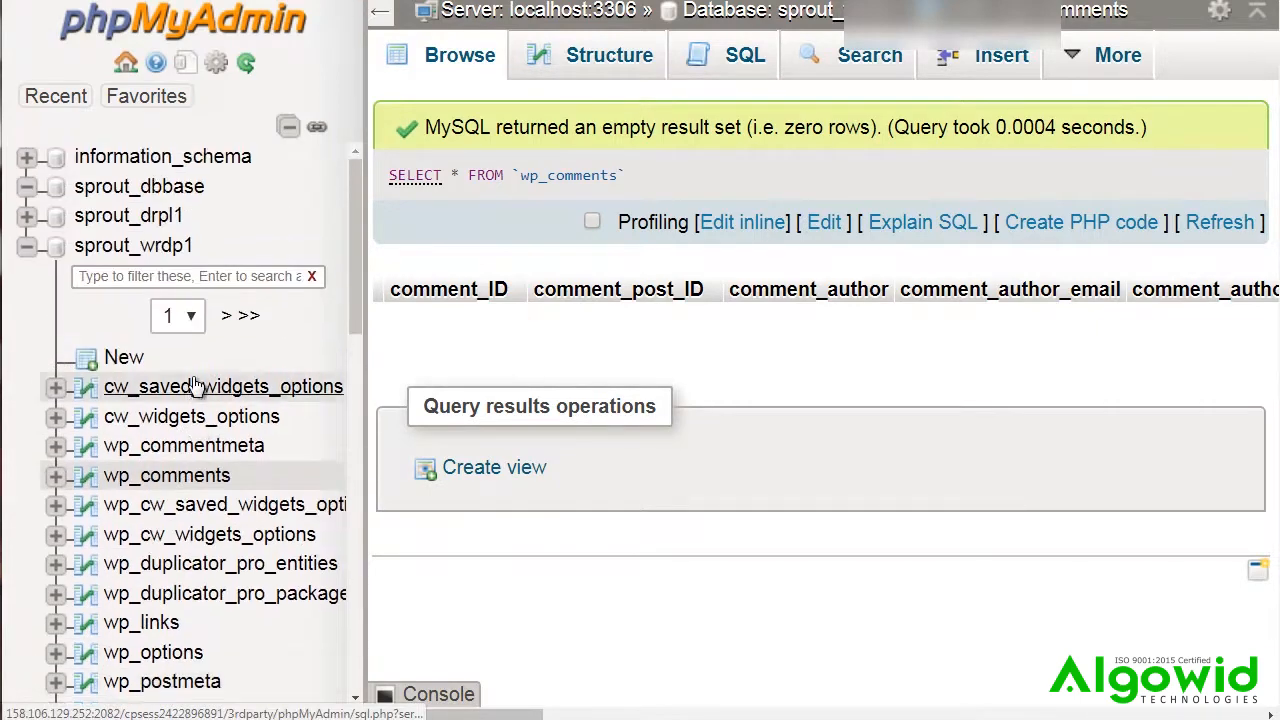
scroll(196, 388, down, 10)
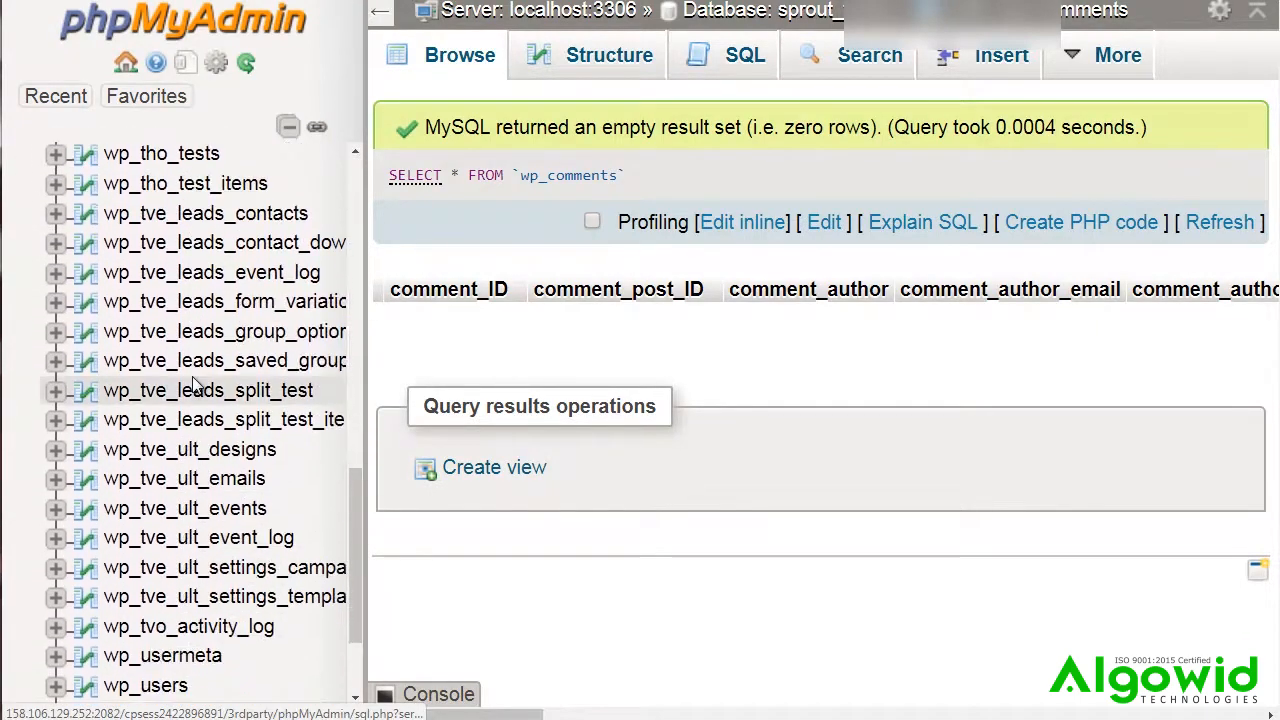
scroll(195, 387, down, 3)
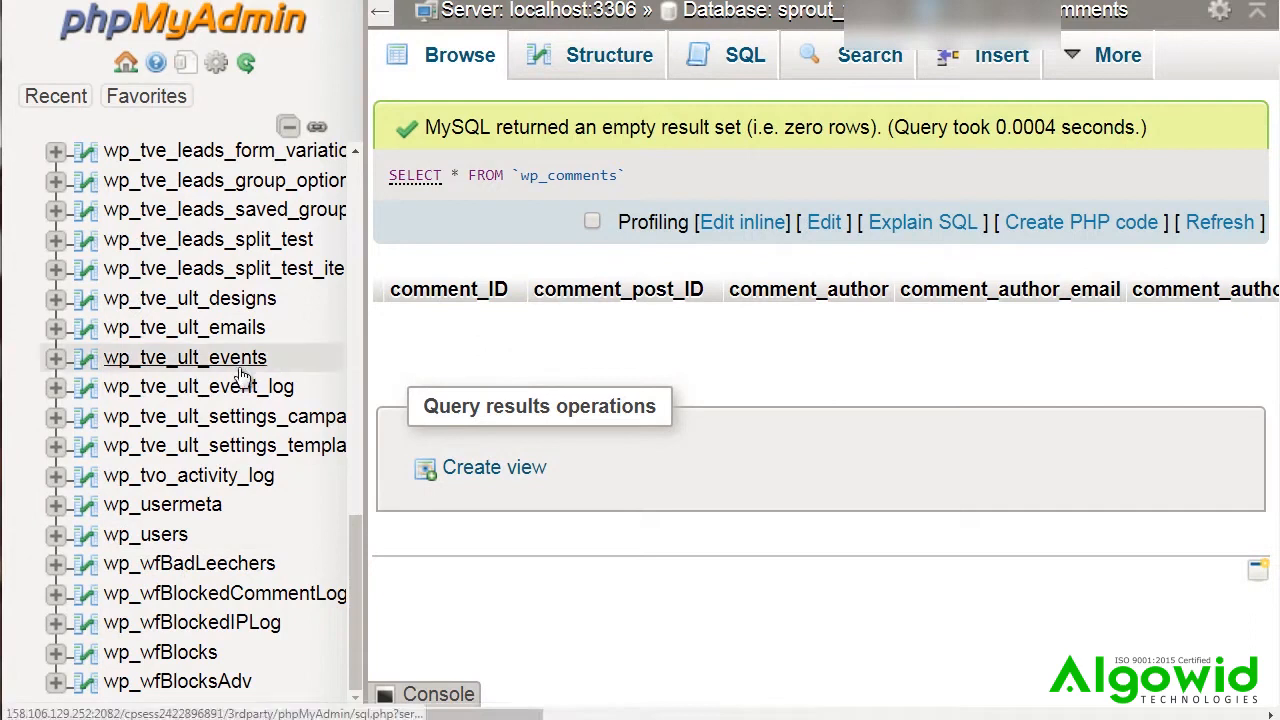
scroll(250, 365, up, 4)
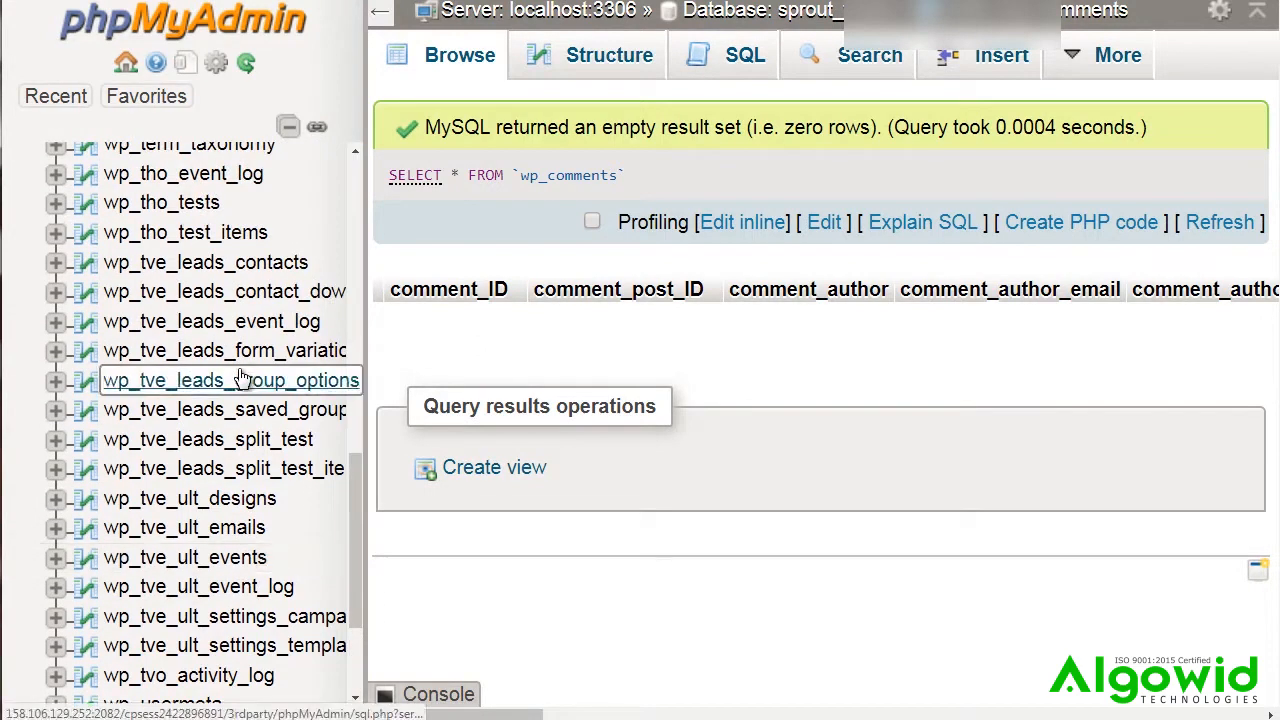
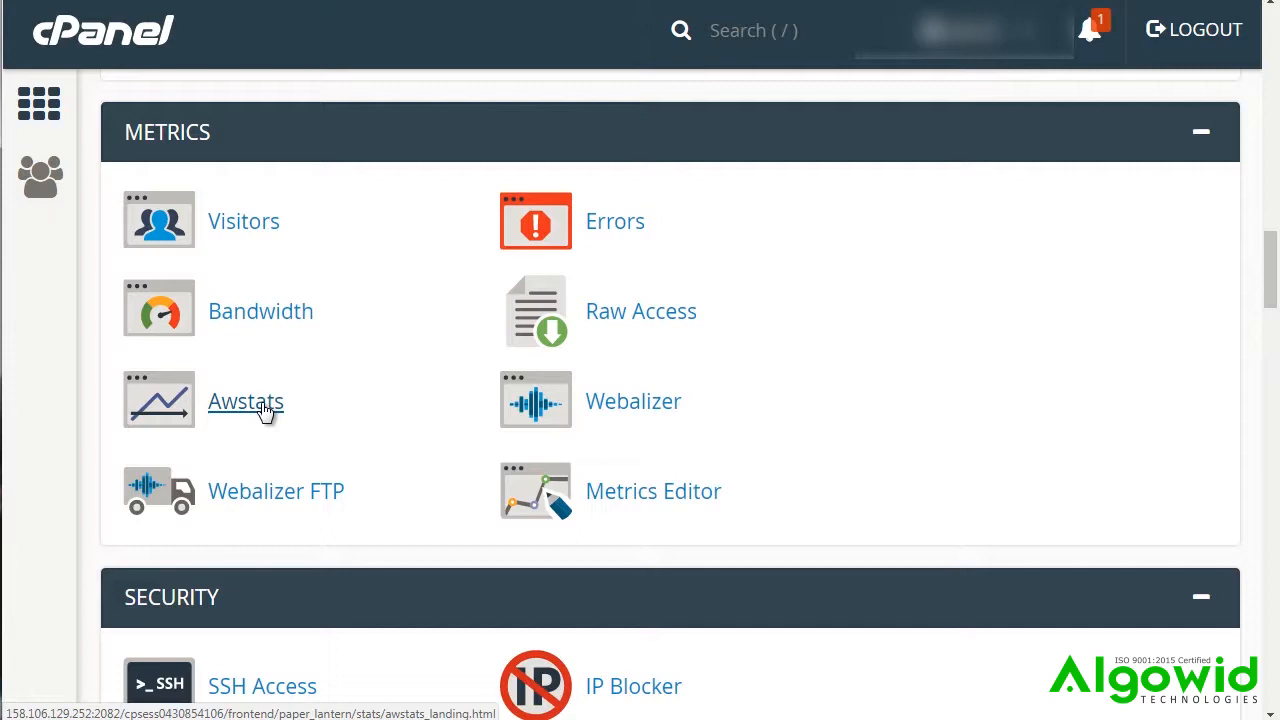
Step: Open the Awstats report from cPanel's Metrics section and review the monthly, day-of-month, day-of-week and hourly traffic statistics
click(246, 402)
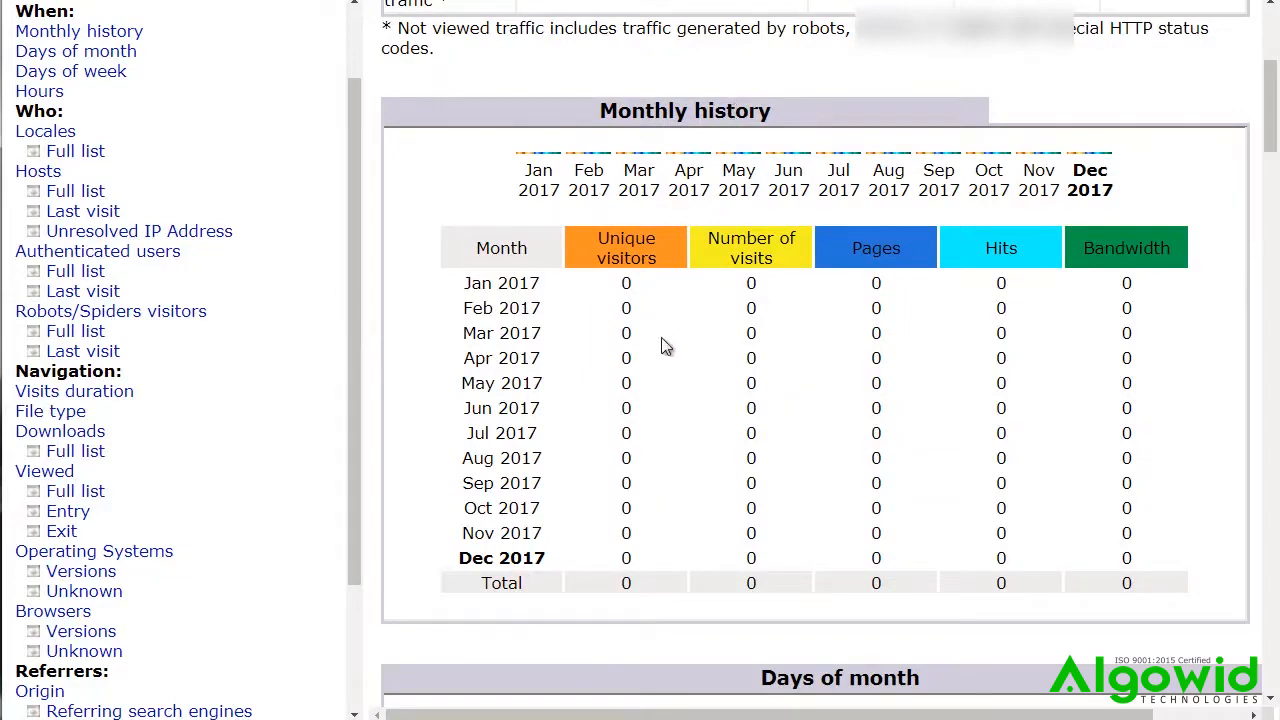
scroll(665, 341, down, 5)
scroll(650, 350, down, 1)
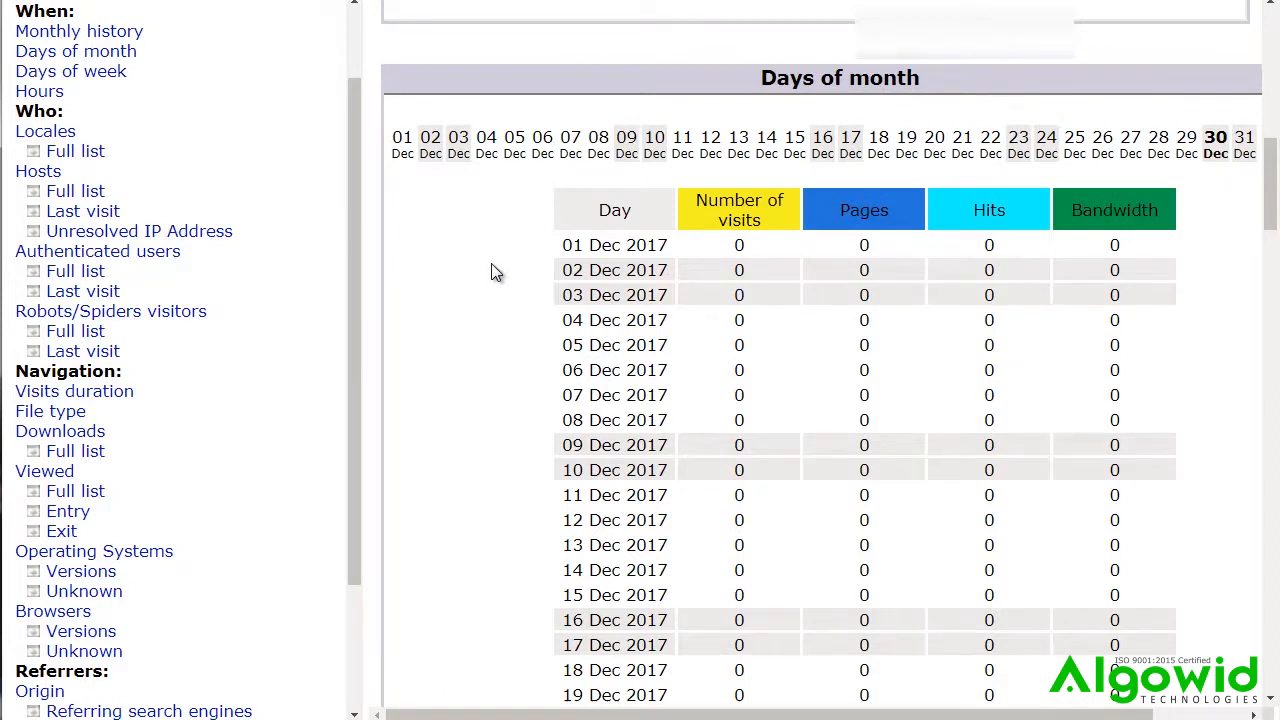
scroll(491, 263, down, 1)
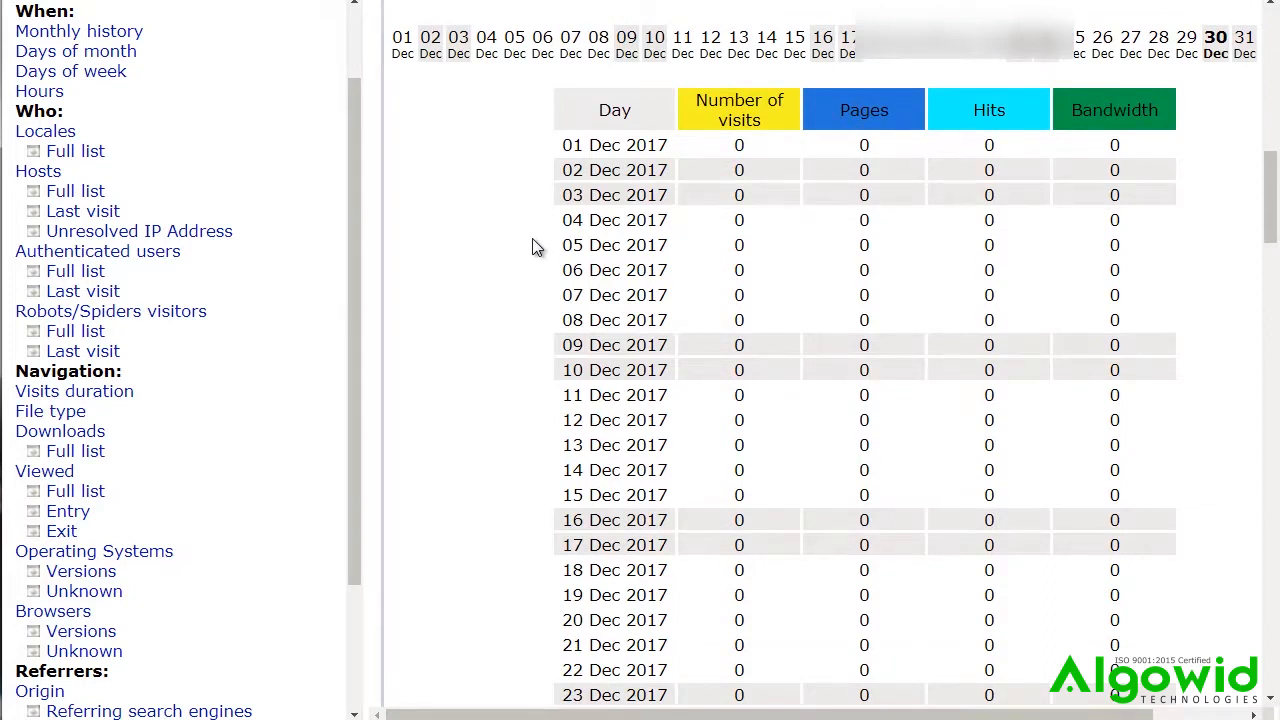
scroll(534, 244, down, 8)
scroll(533, 245, down, 2)
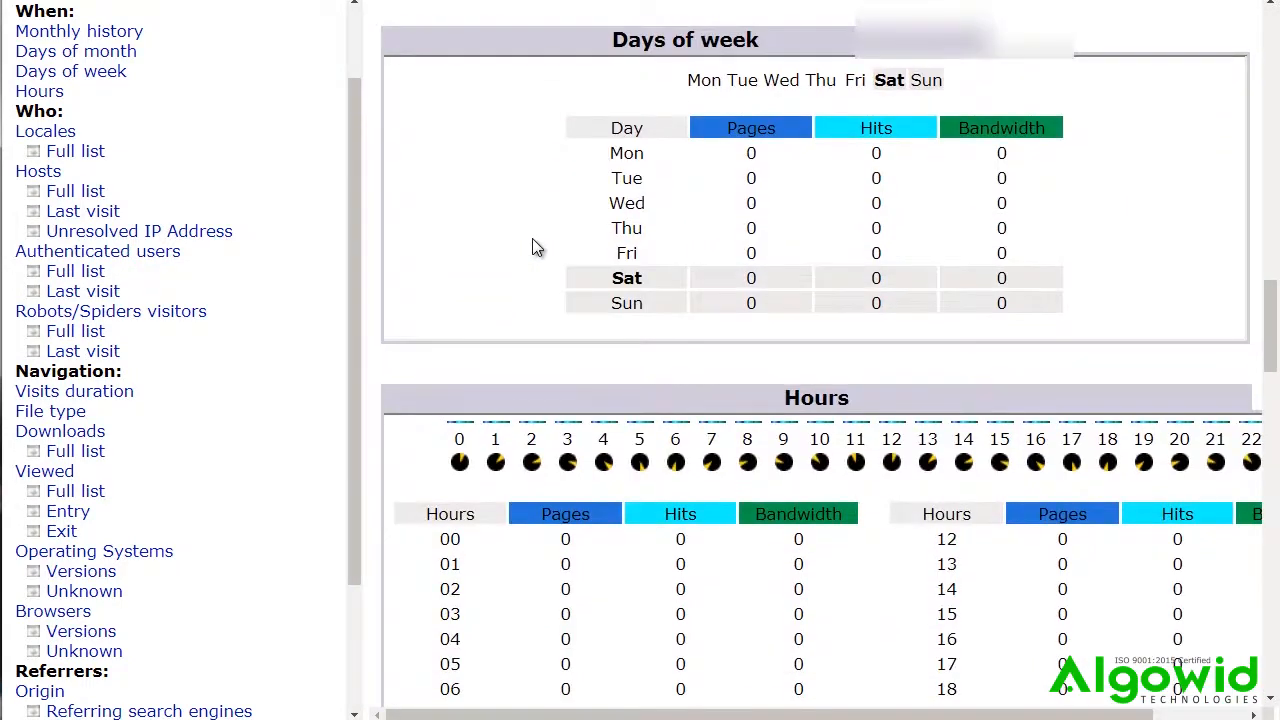
scroll(533, 246, down, 3)
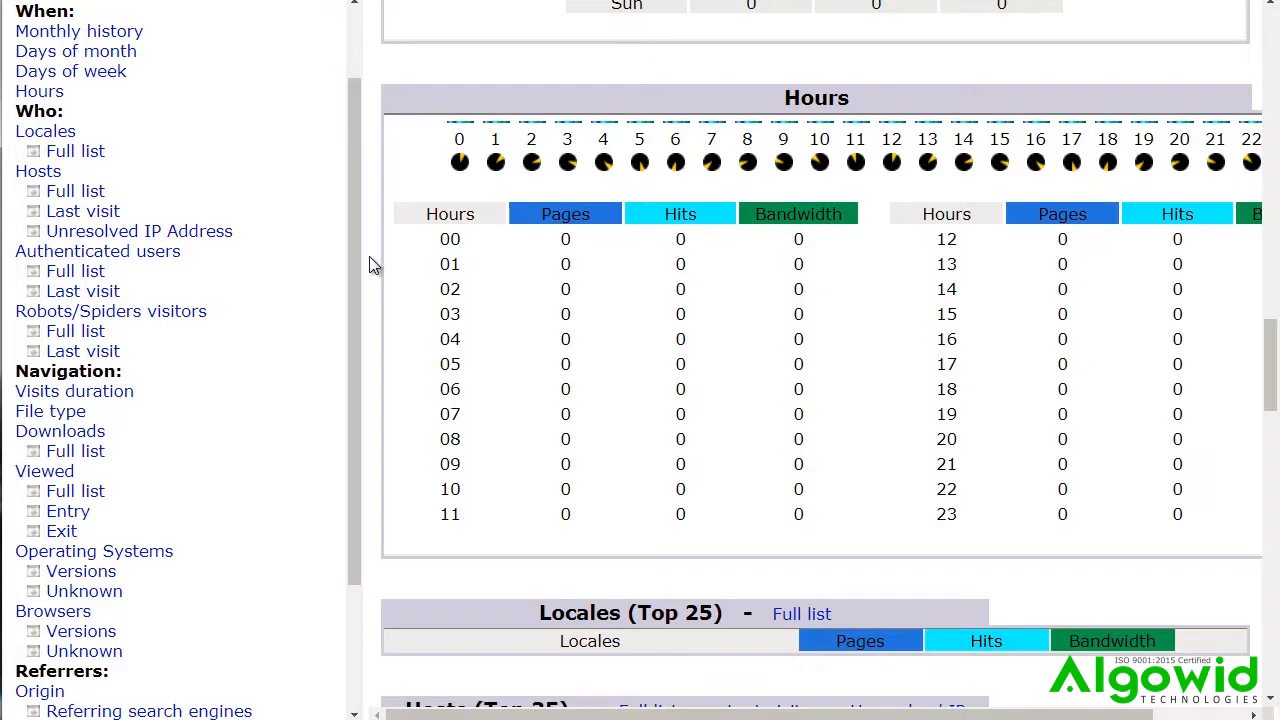
scroll(369, 256, down, 1)
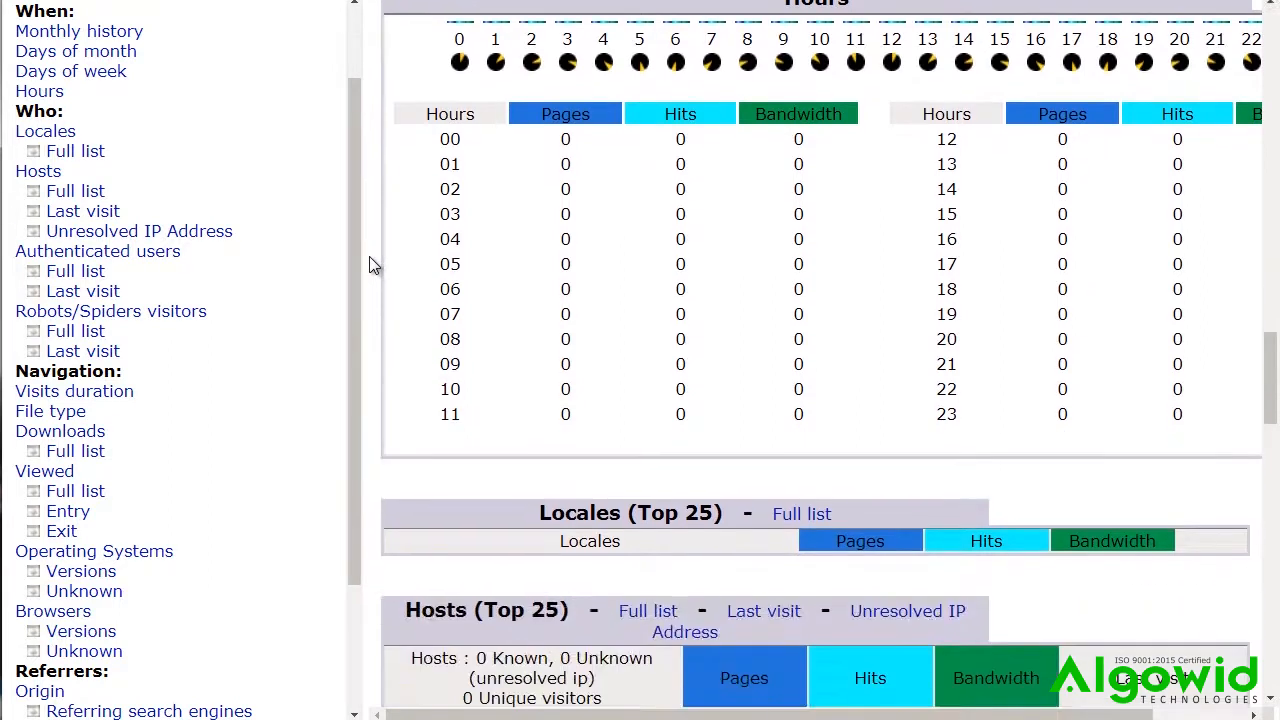
scroll(369, 256, up, 1)
scroll(369, 258, up, 1)
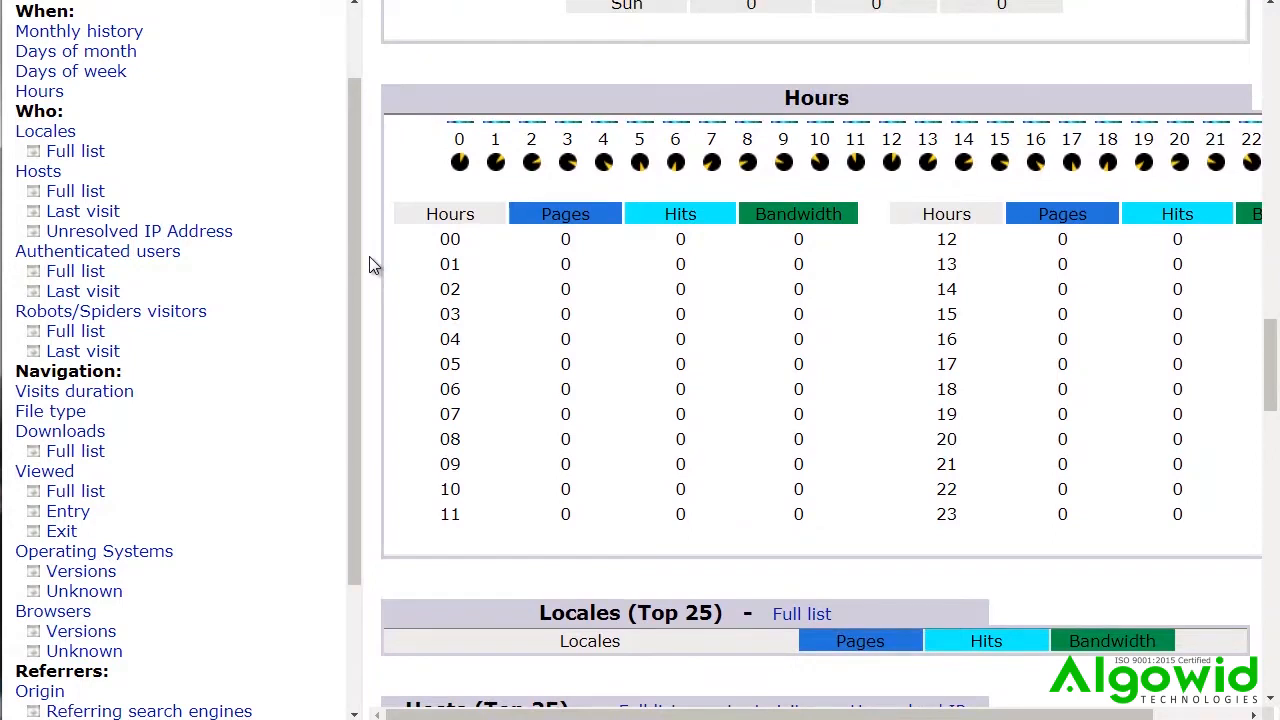
Step: Review the Locales, Hosts, Authenticated users and Robots/Spiders visitors sections of the Awstats report
scroll(370, 262, down, 4)
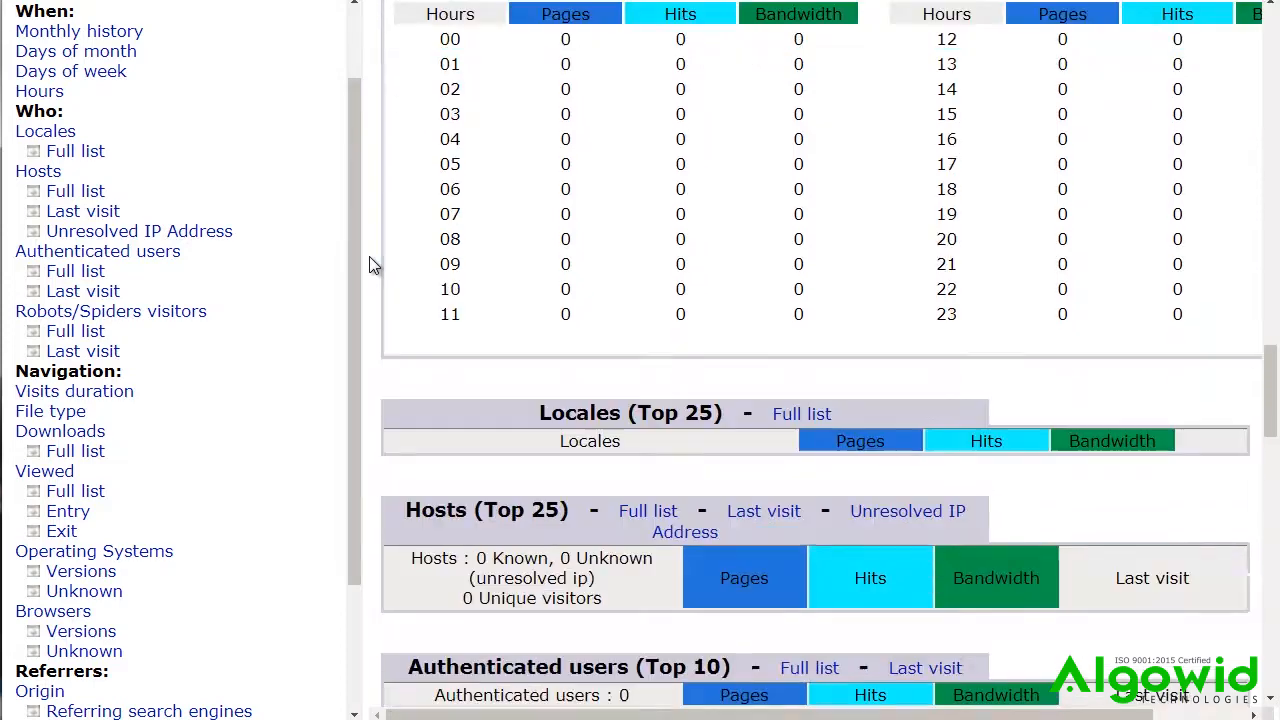
scroll(370, 262, down, 1)
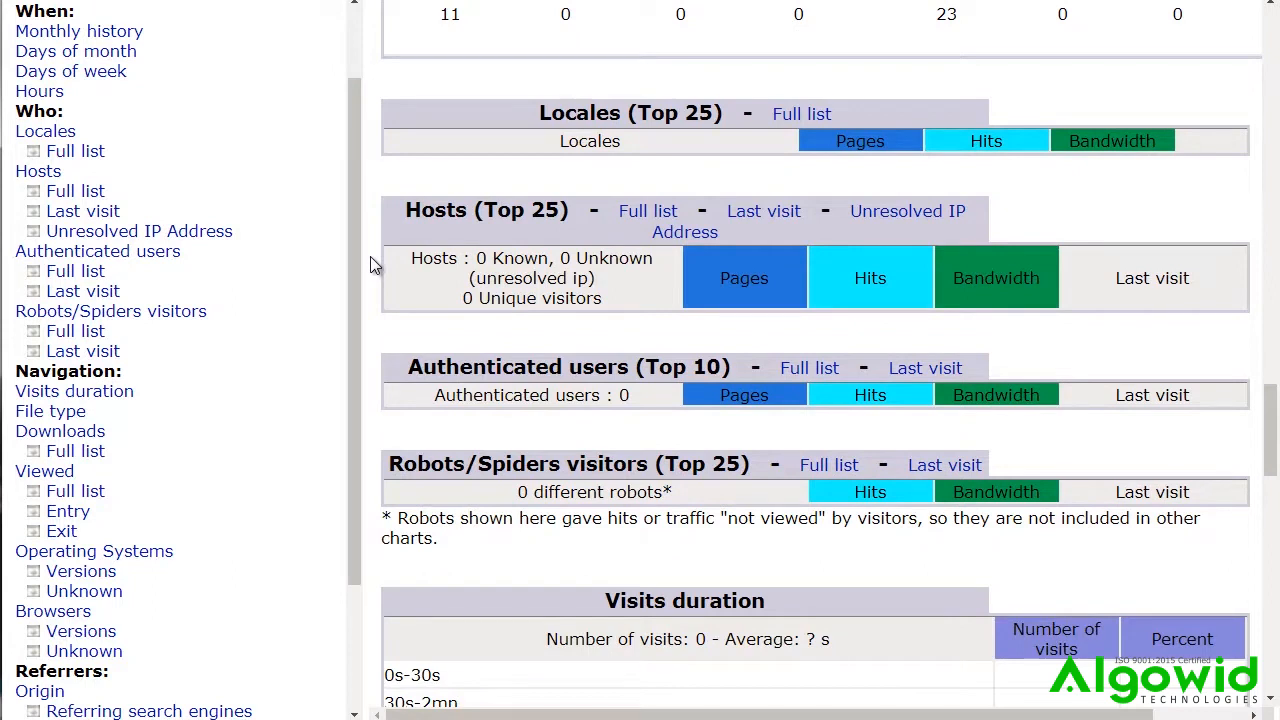
scroll(378, 258, down, 1)
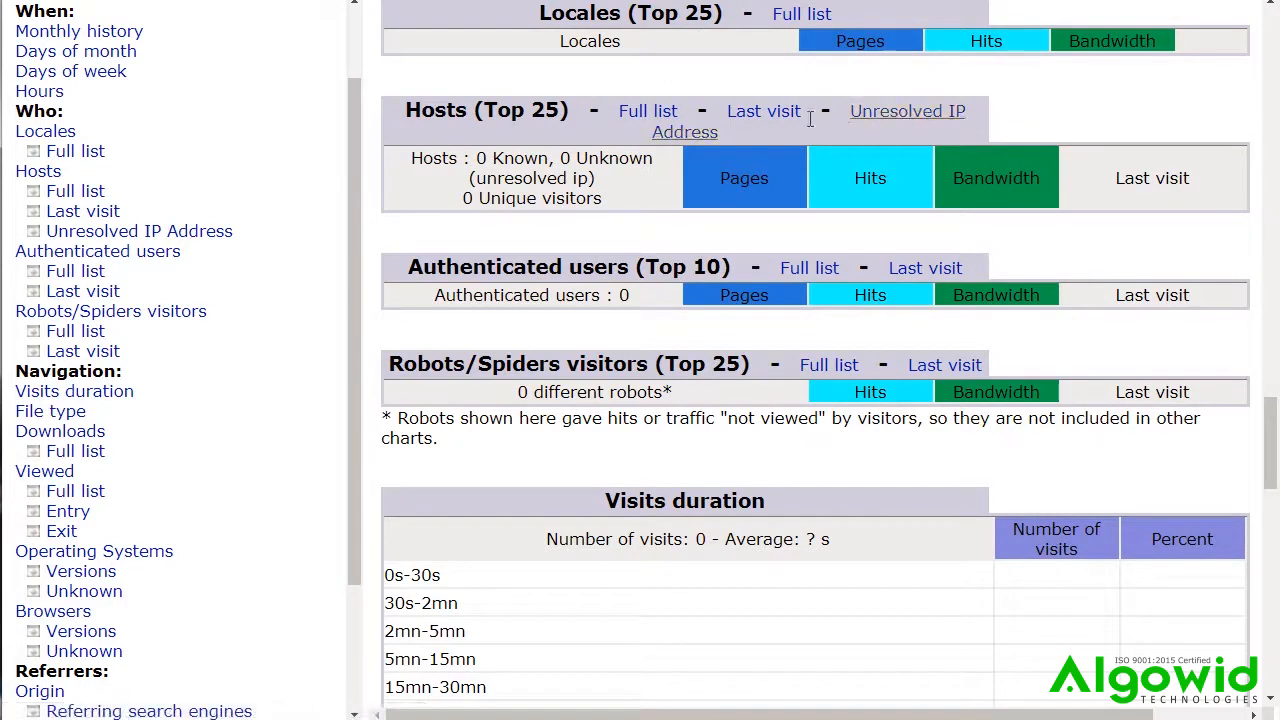
scroll(411, 241, up, 2)
scroll(414, 239, down, 3)
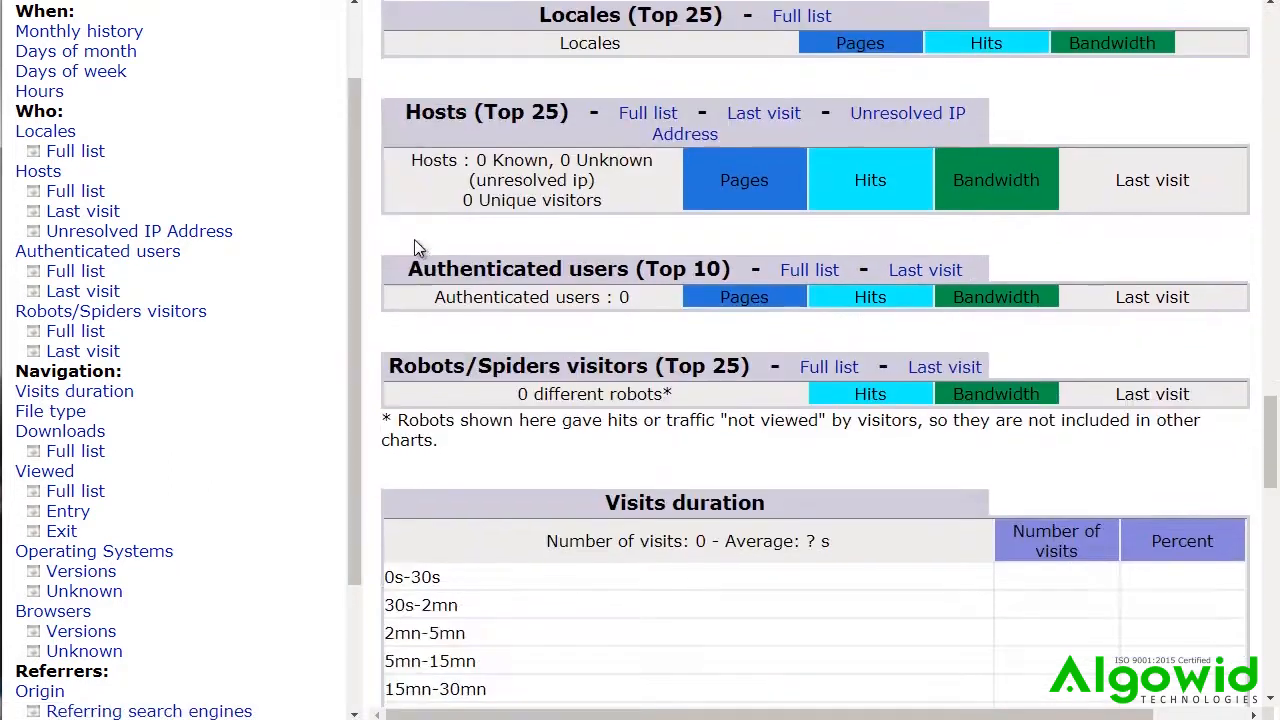
Step: Examine the Visits duration, File type, Downloads and Pages-URL sections of the Awstats report
scroll(414, 239, down, 1)
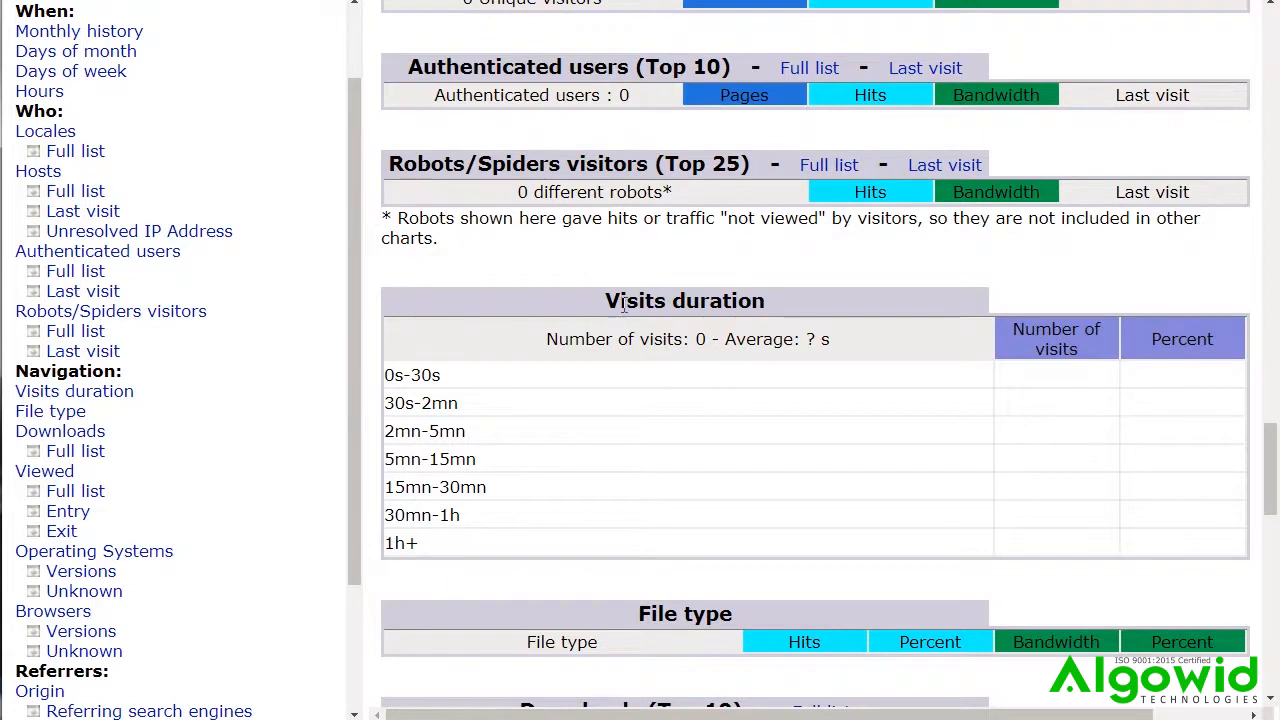
scroll(531, 315, down, 2)
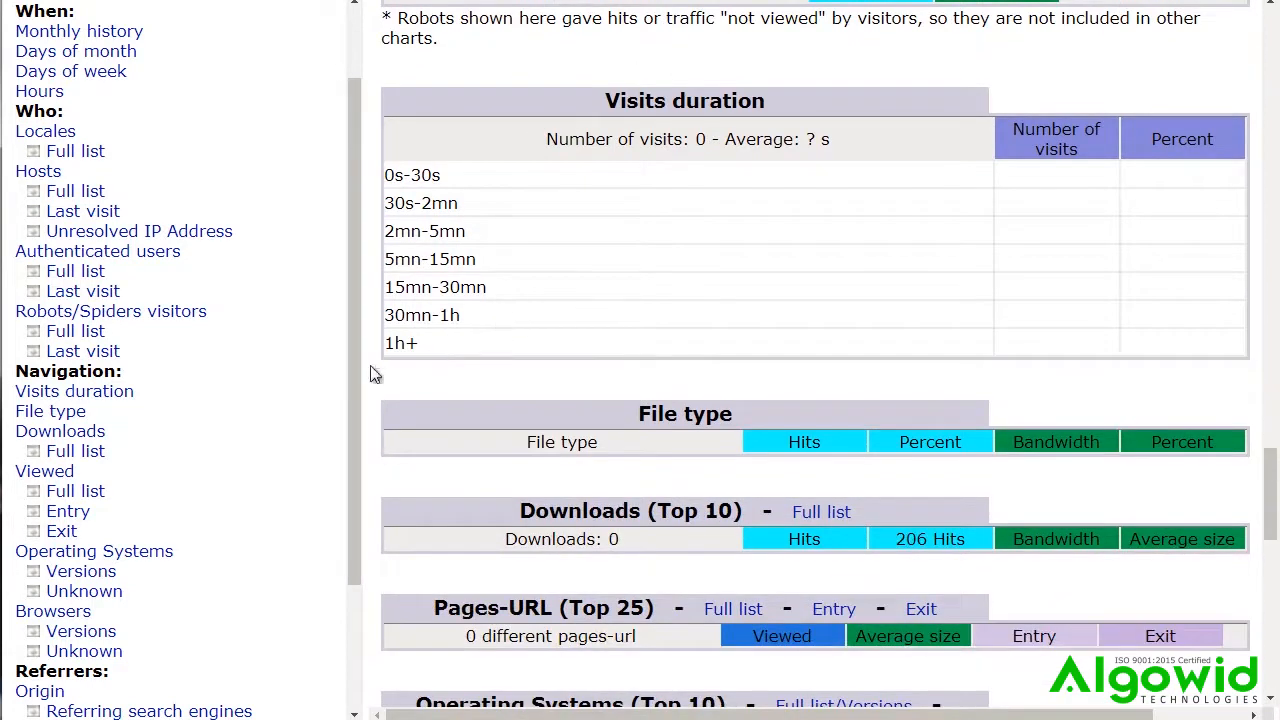
scroll(370, 367, down, 1)
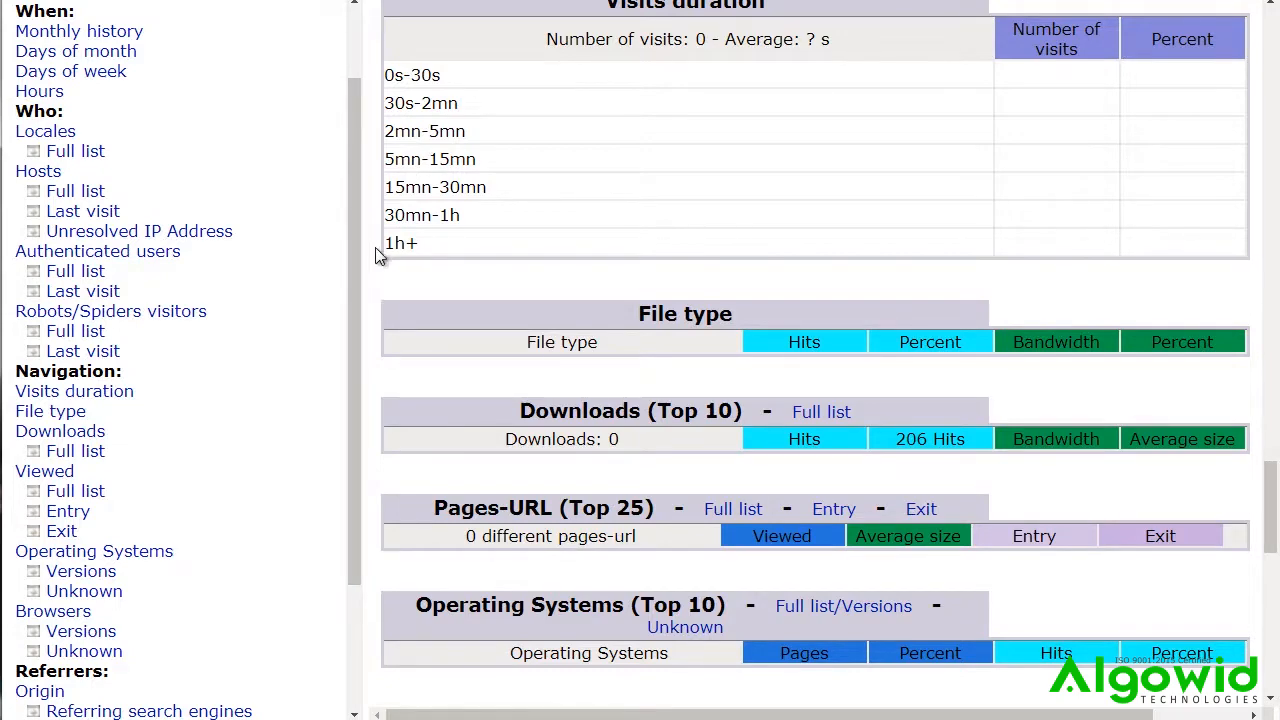
scroll(370, 258, down, 3)
scroll(405, 205, up, 1)
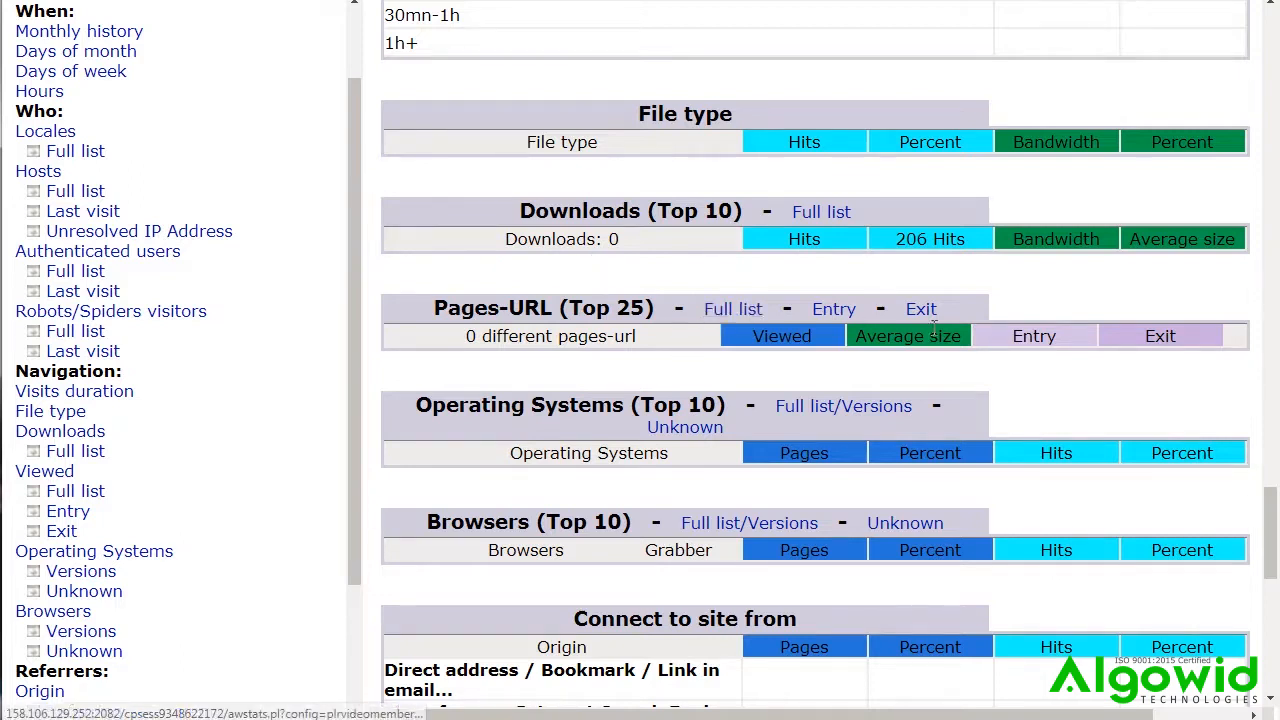
scroll(507, 316, up, 2)
scroll(507, 312, down, 3)
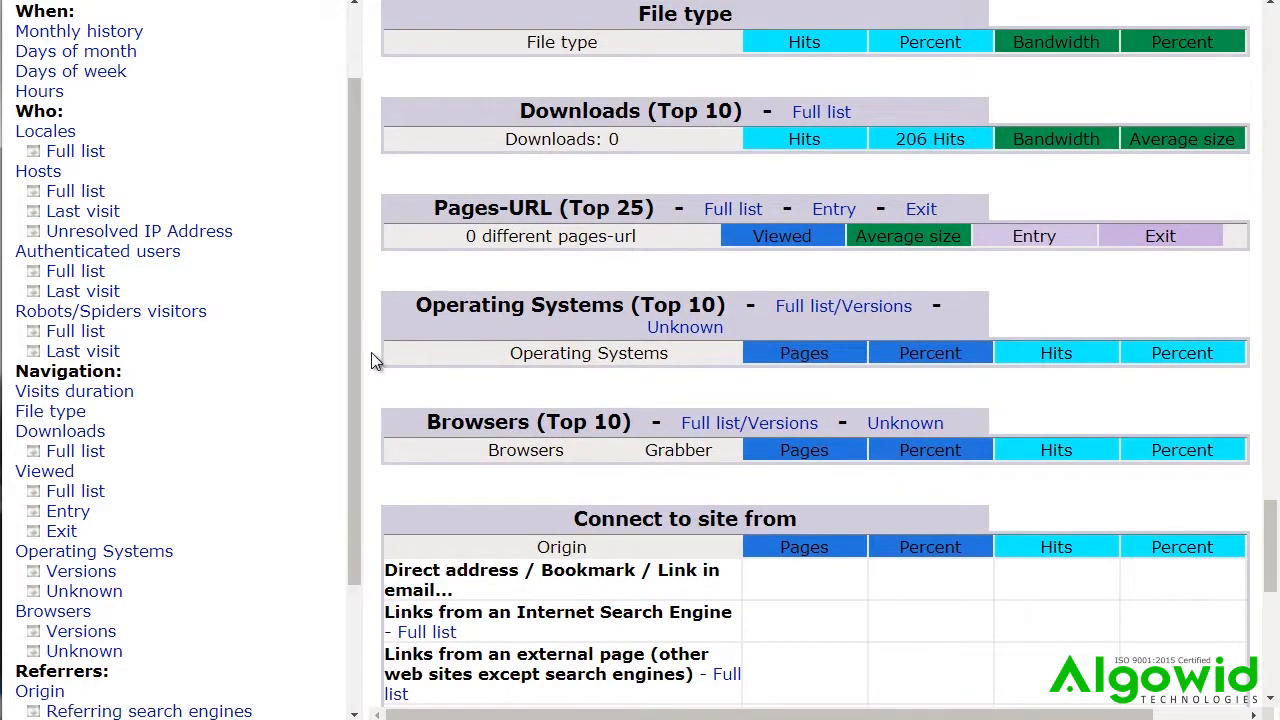
Step: Review the remaining Awstats sections from Browsers and Connect to site from through HTTP Status codes, then return towards the report's beginning
scroll(375, 352, down, 3)
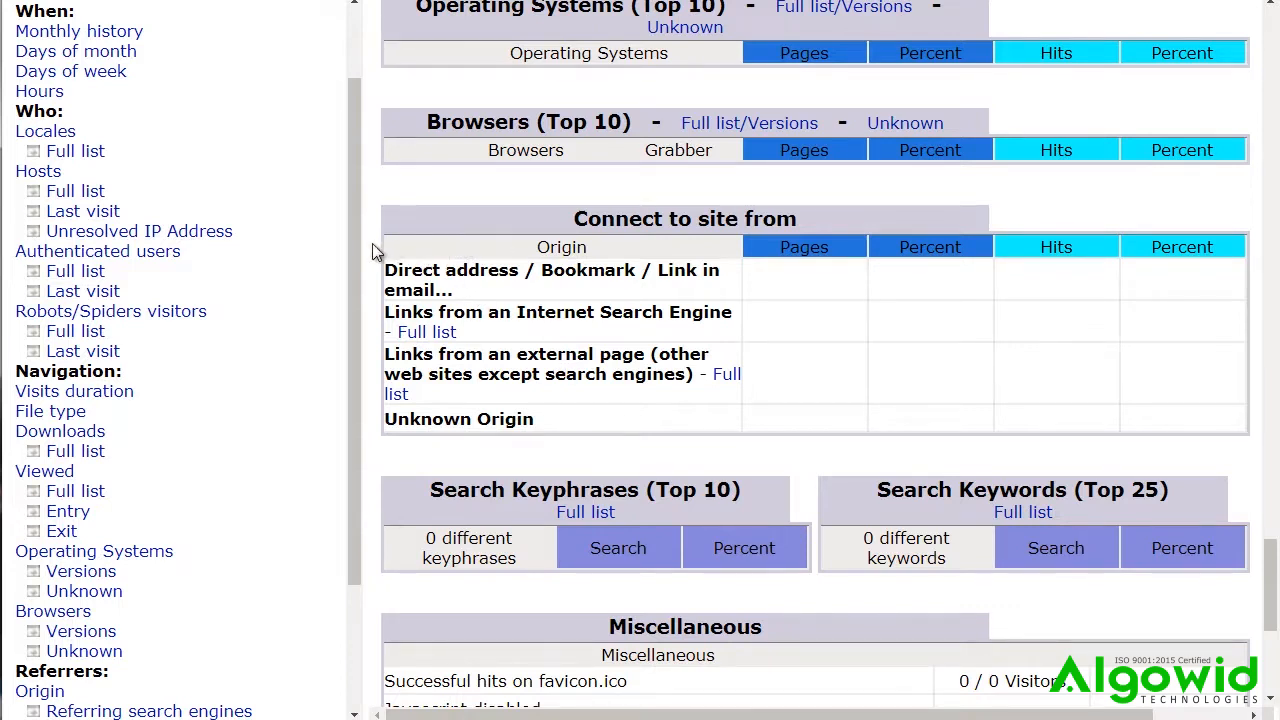
scroll(375, 250, down, 3)
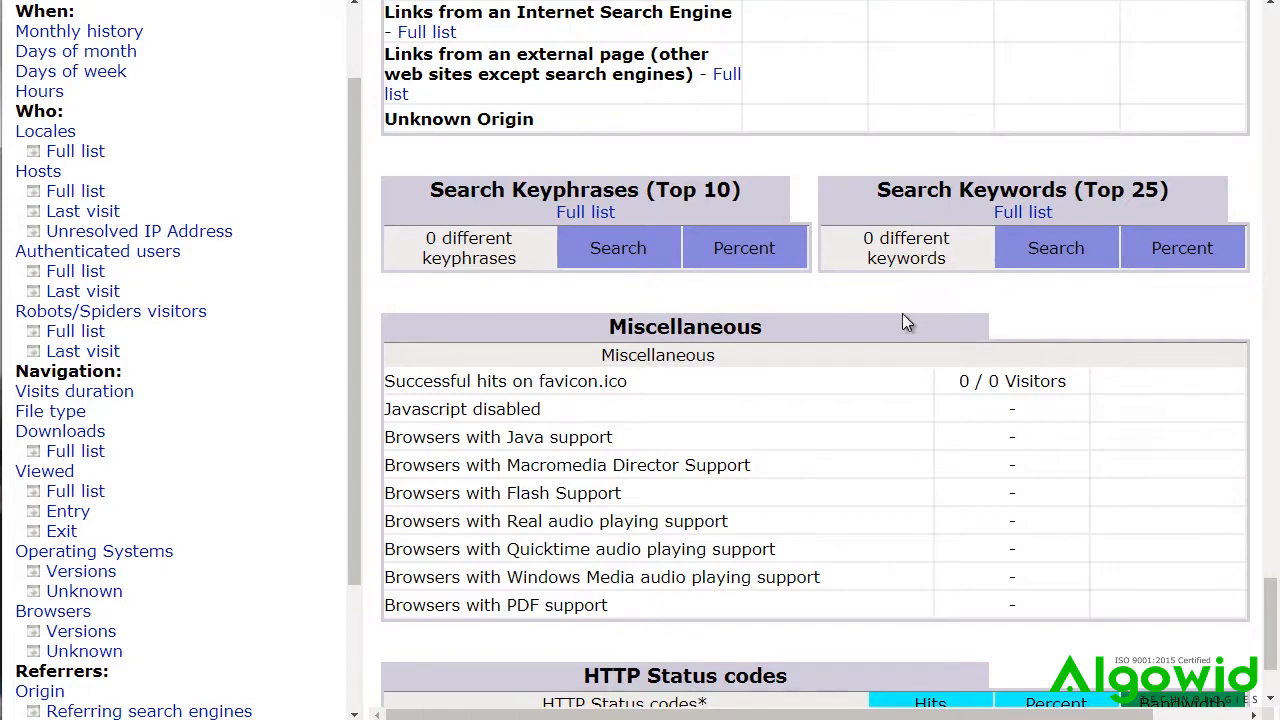
scroll(673, 412, down, 1)
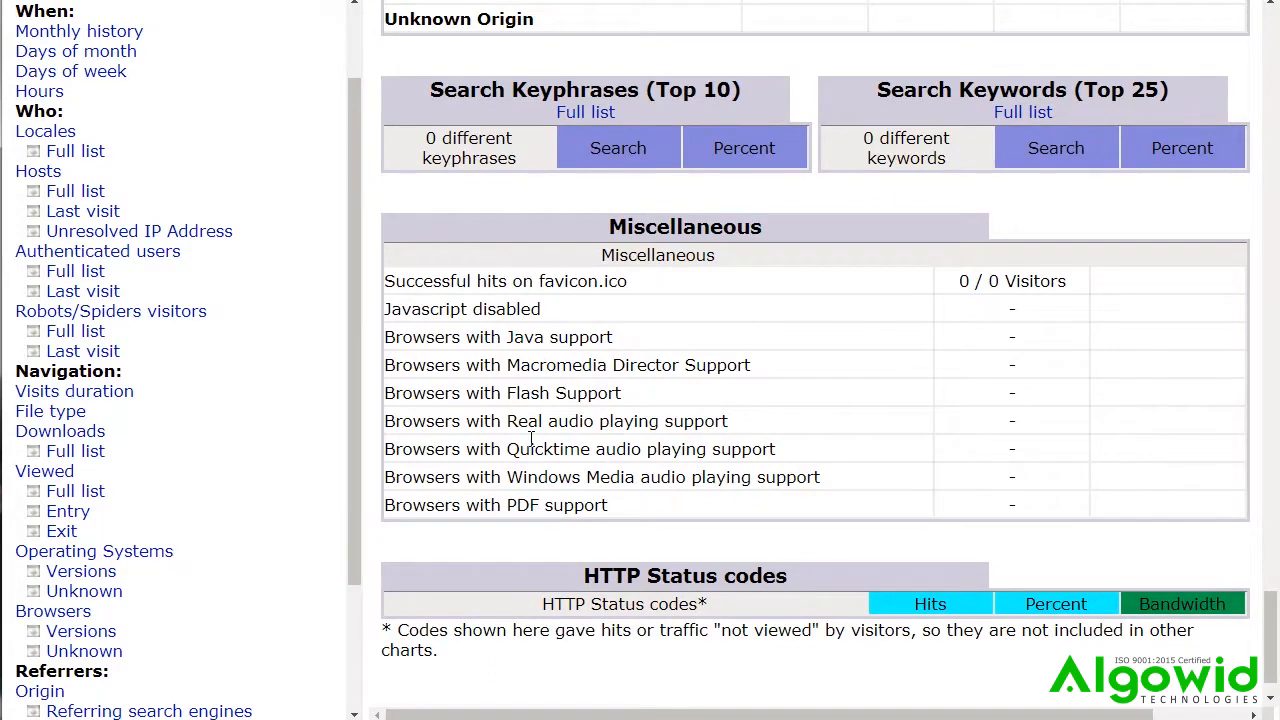
scroll(531, 440, down, 1)
scroll(531, 440, up, 6)
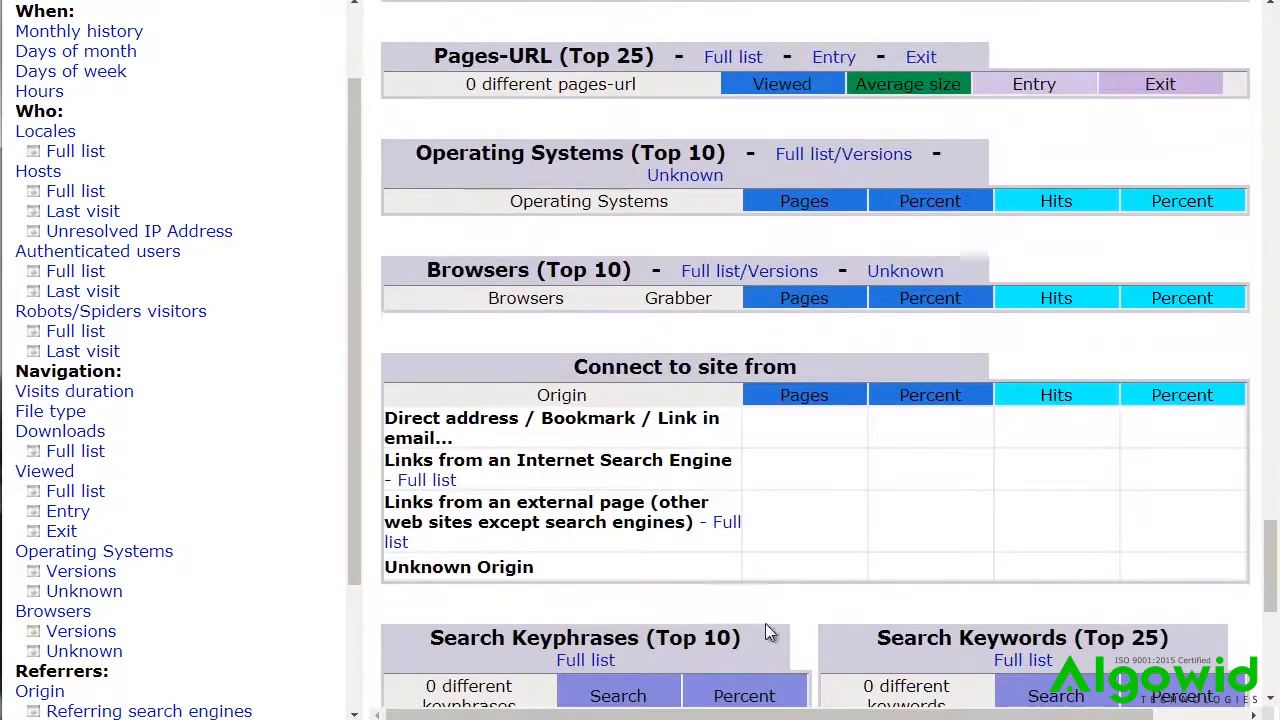
scroll(700, 610, up, 12)
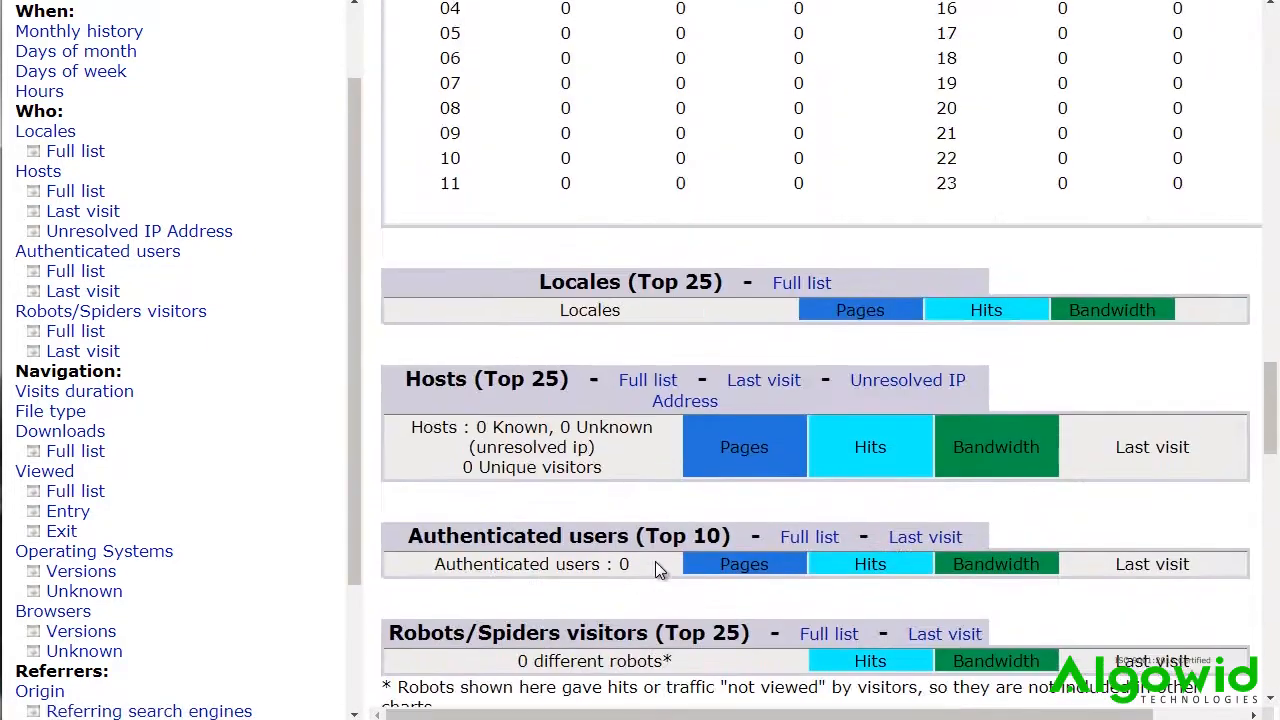
scroll(655, 568, up, 5)
scroll(655, 568, down, 2)
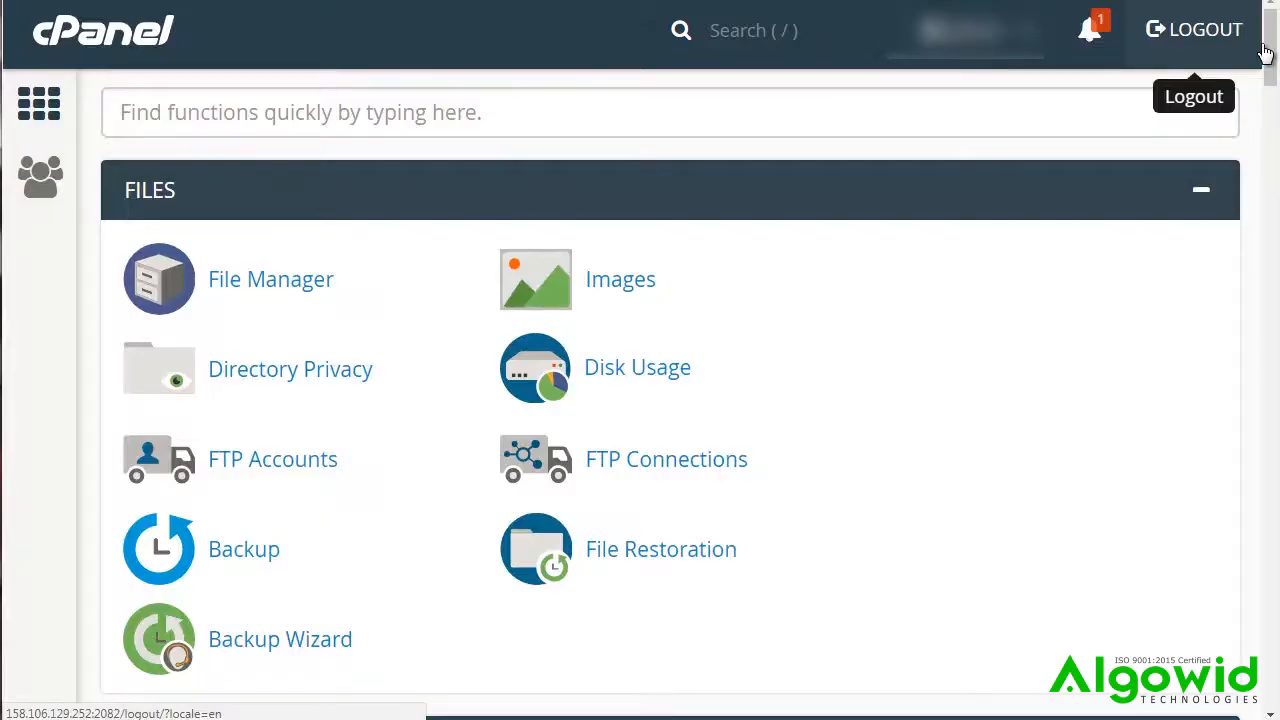
Step: Open the Blogs category of the Softaculous Apps Installer from cPanel, expand its script list and review the WordPress details
drag(1270, 58, 1274, 501)
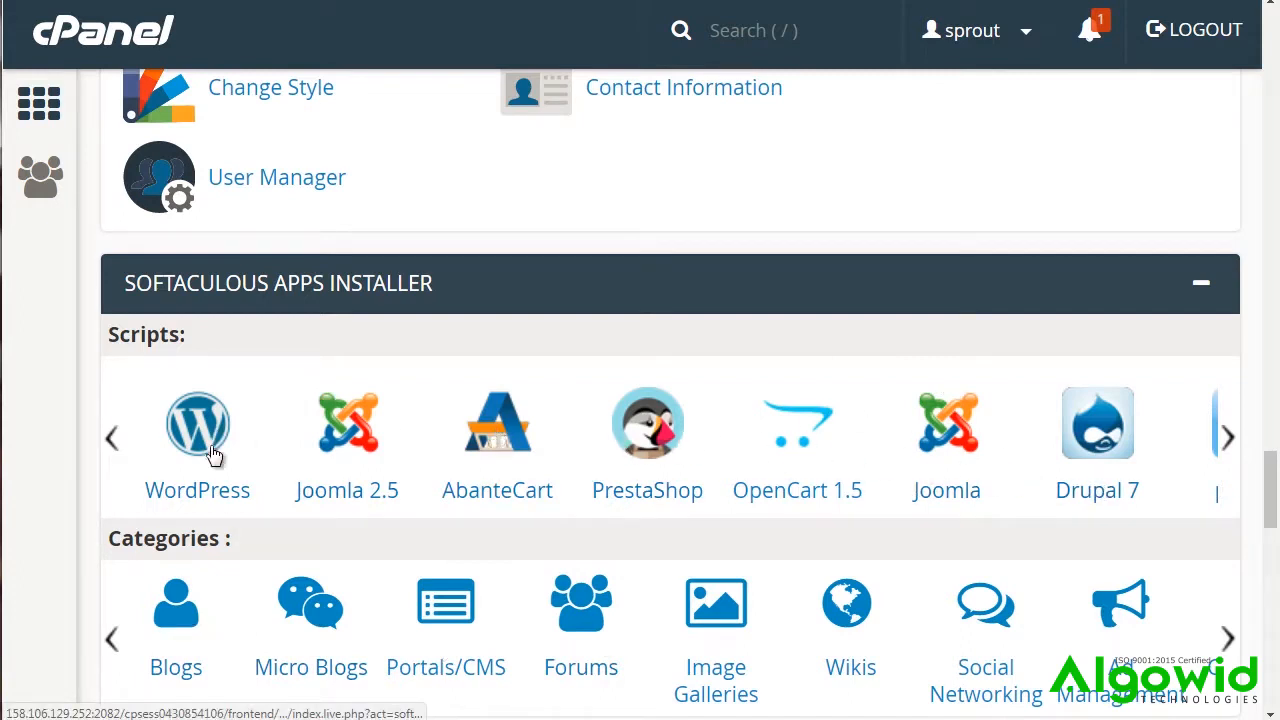
click(165, 626)
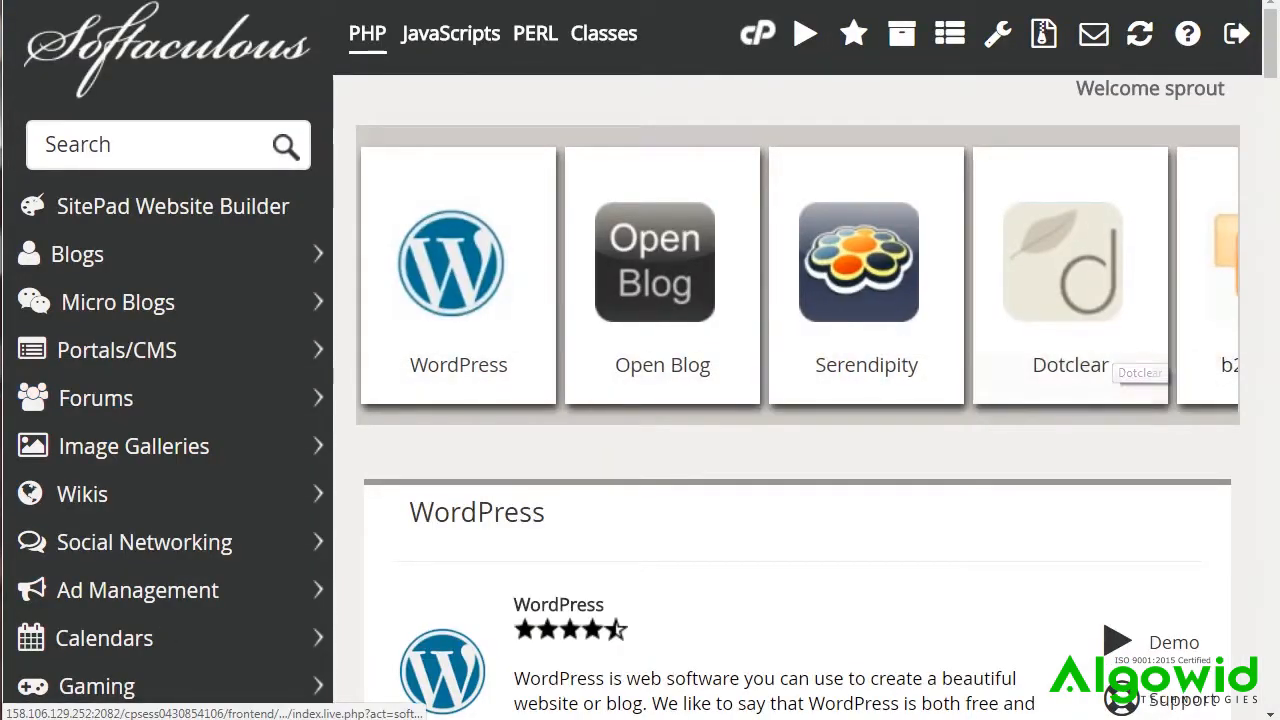
mouse_move(1273, 45)
mouse_down()
mouse_move(1274, 450)
mouse_move(1268, 32)
mouse_up()
click(137, 174)
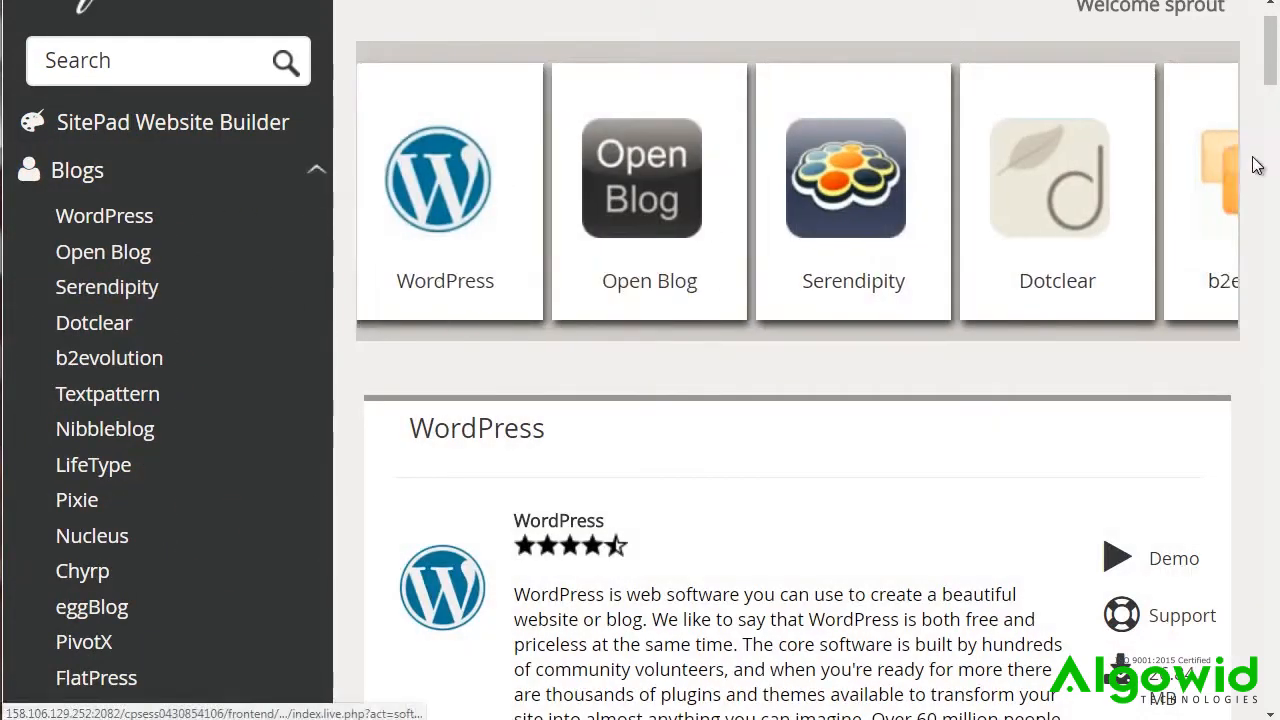
drag(1274, 52, 1276, 104)
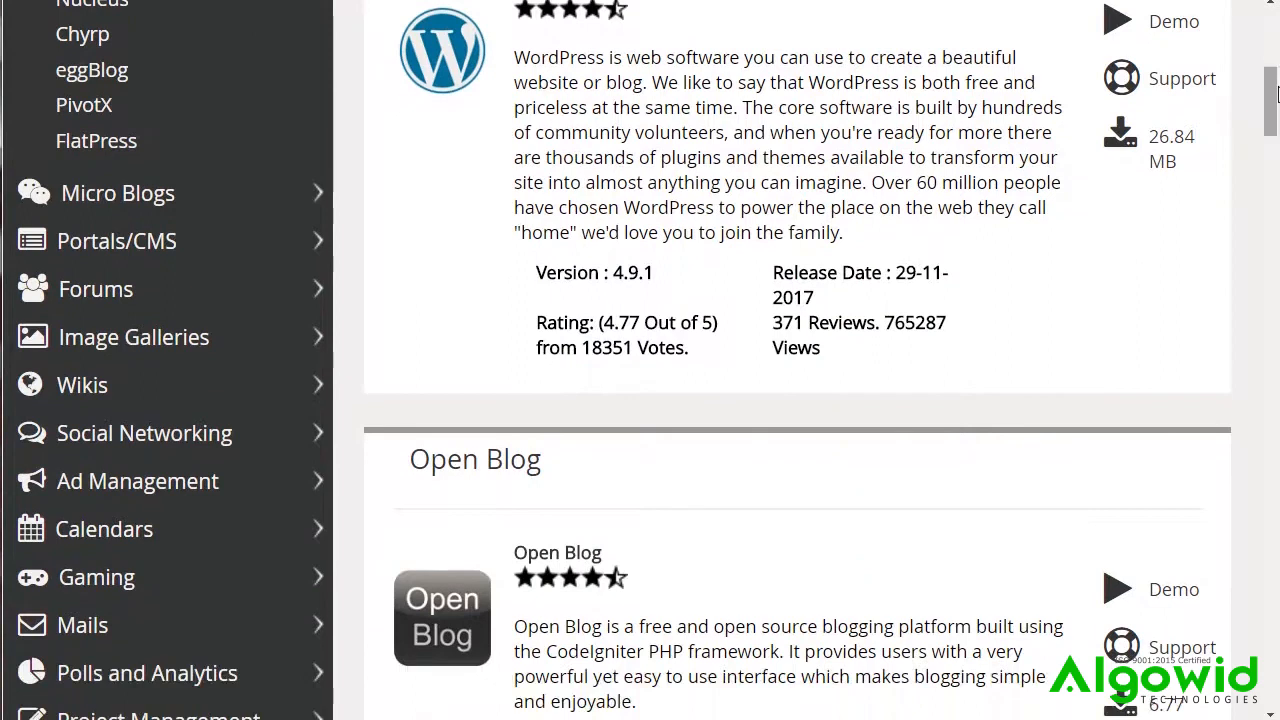
Step: Browse the scripts offered in the Softaculous Portals/CMS and Forums categories
click(230, 244)
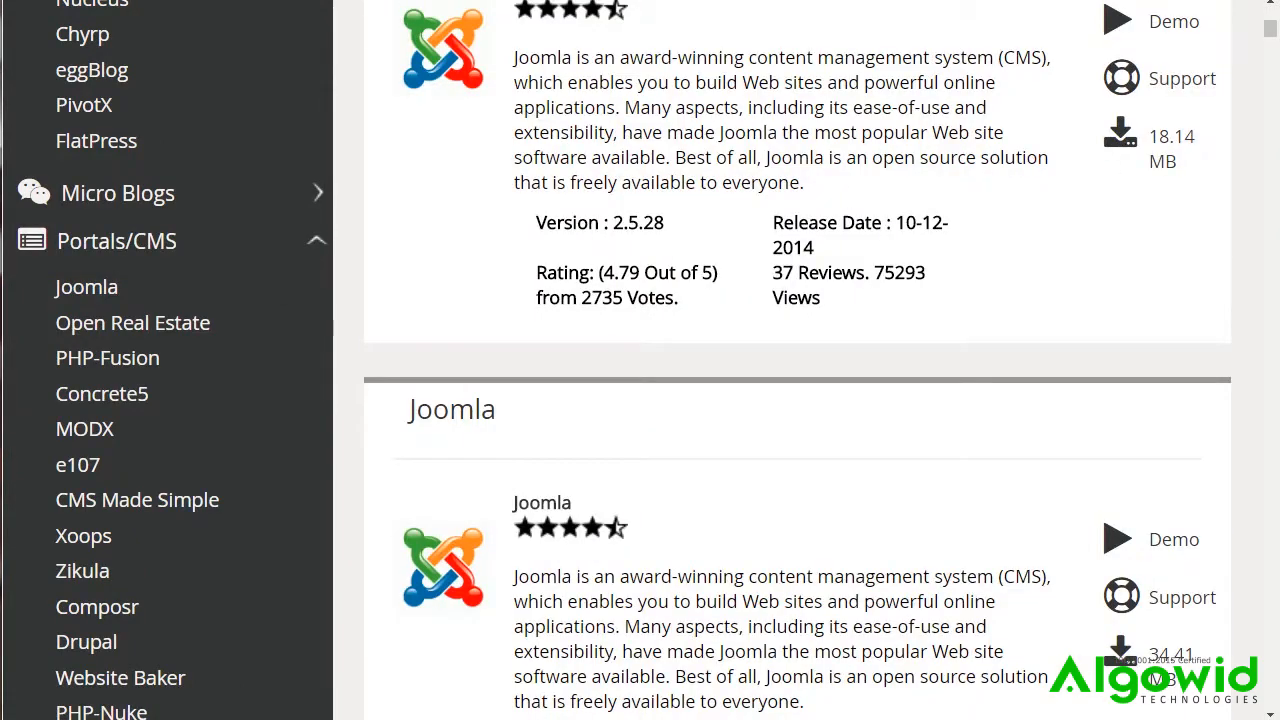
drag(1272, 28, 1273, 76)
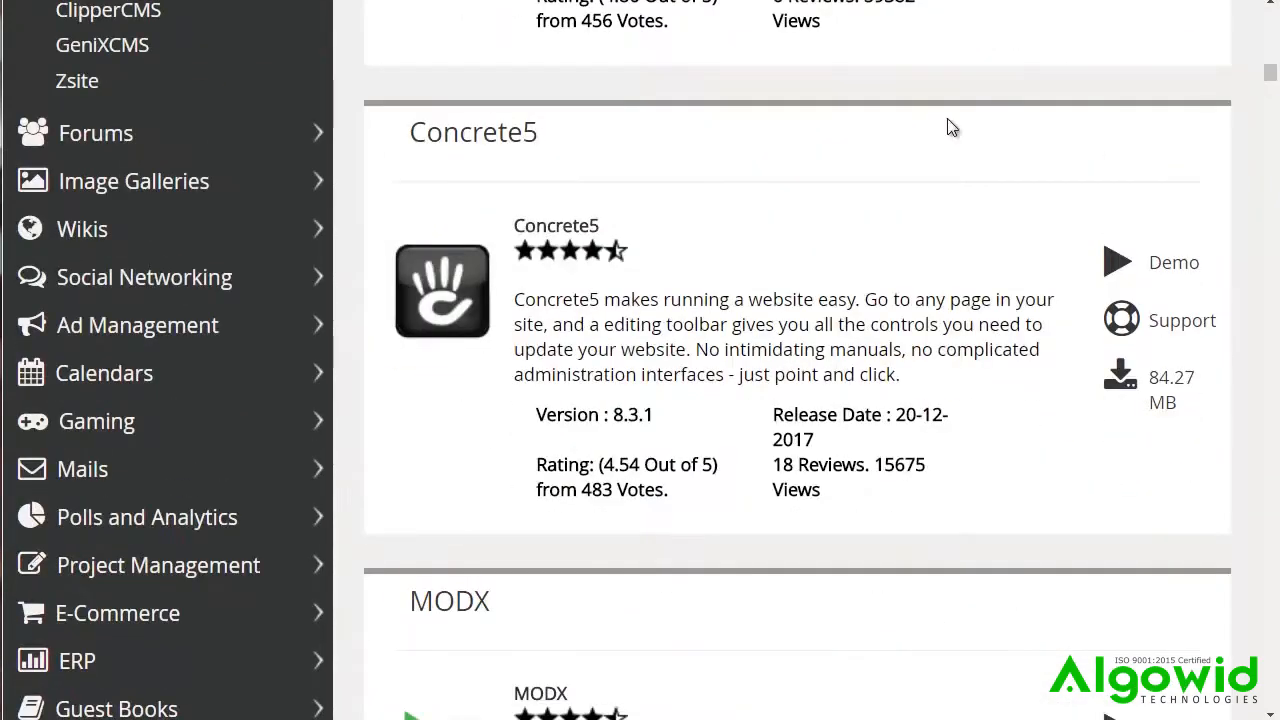
click(275, 141)
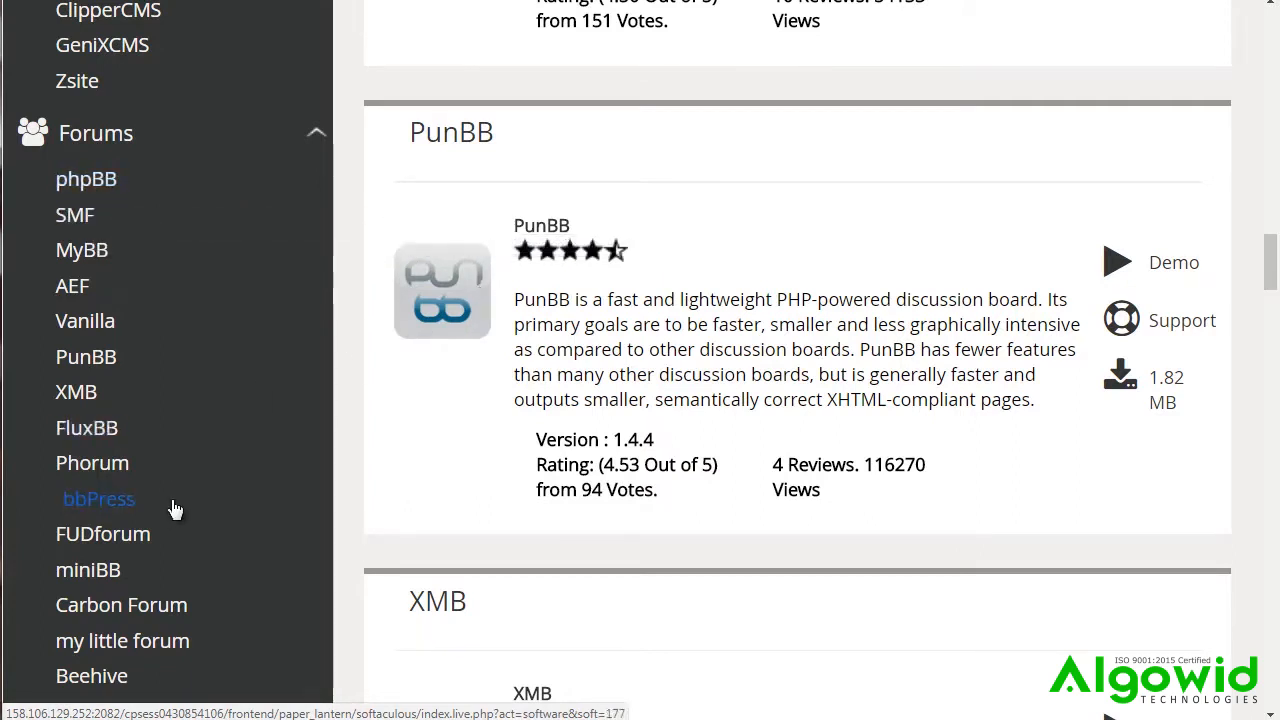
drag(1268, 258, 1260, 320)
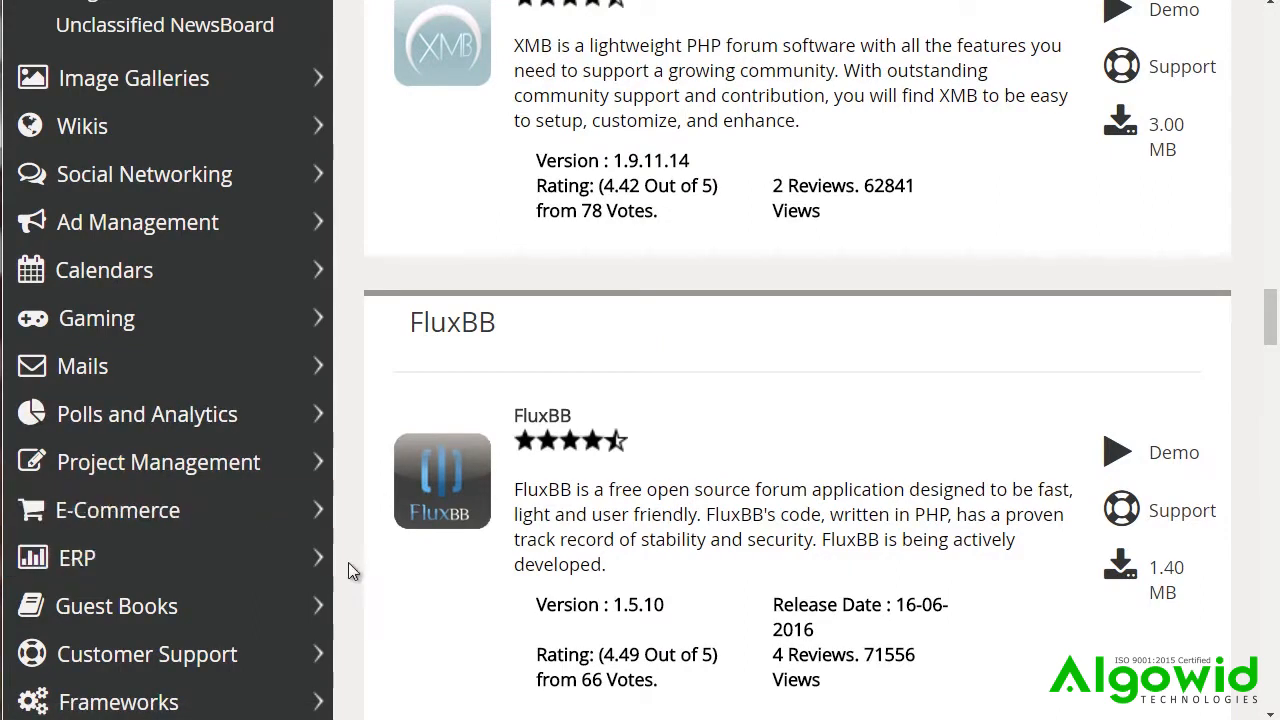
Step: Open the WordPress script page from the Blogs category and start its installation form
drag(1271, 318, 1271, 10)
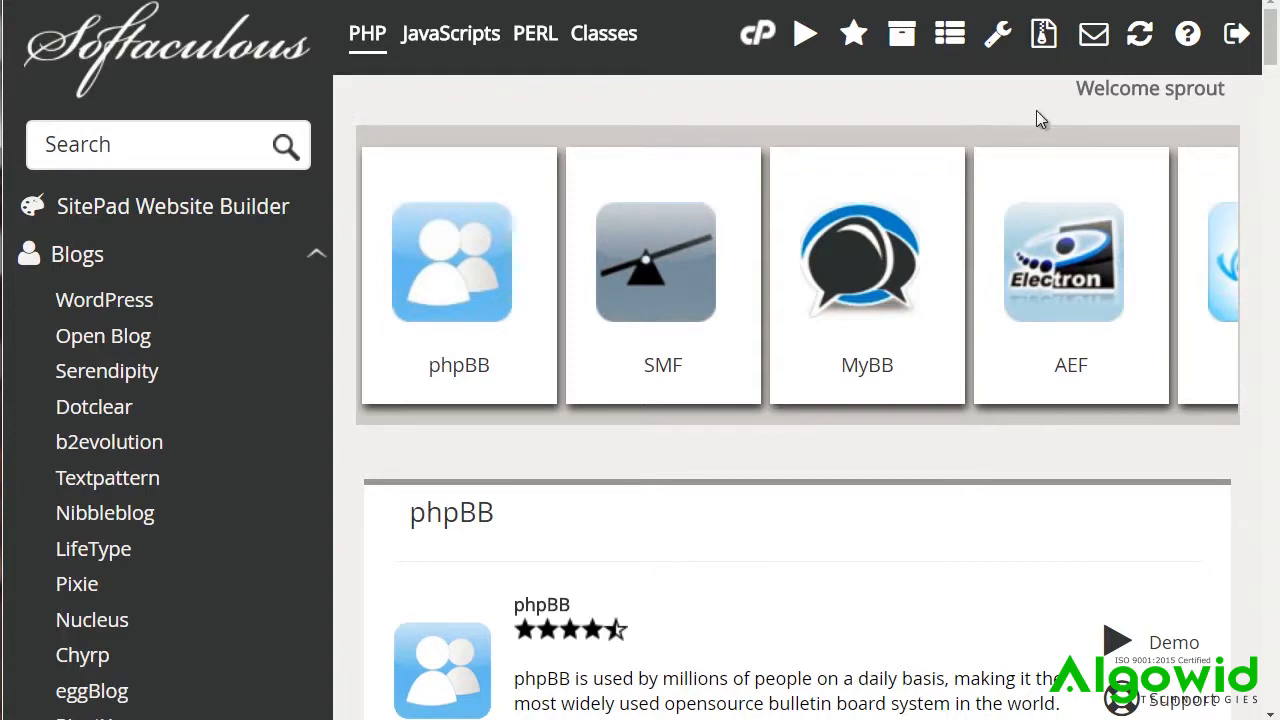
drag(1271, 40, 1271, 46)
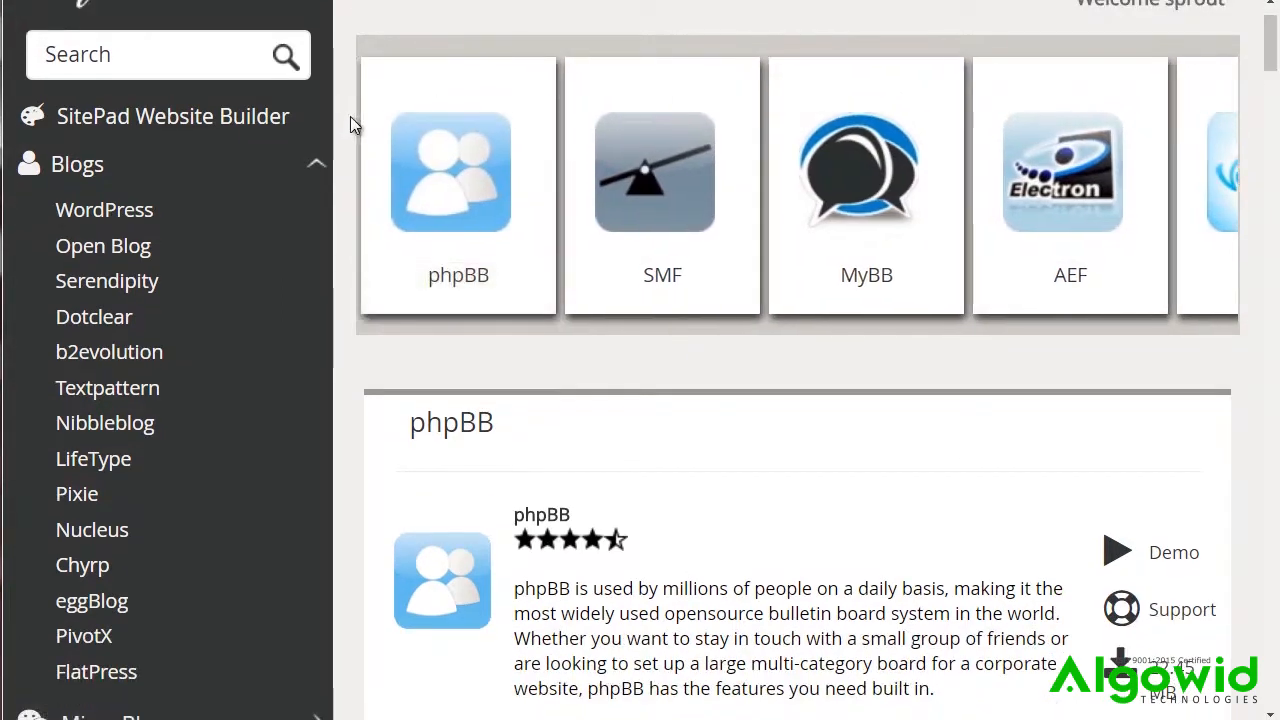
click(214, 209)
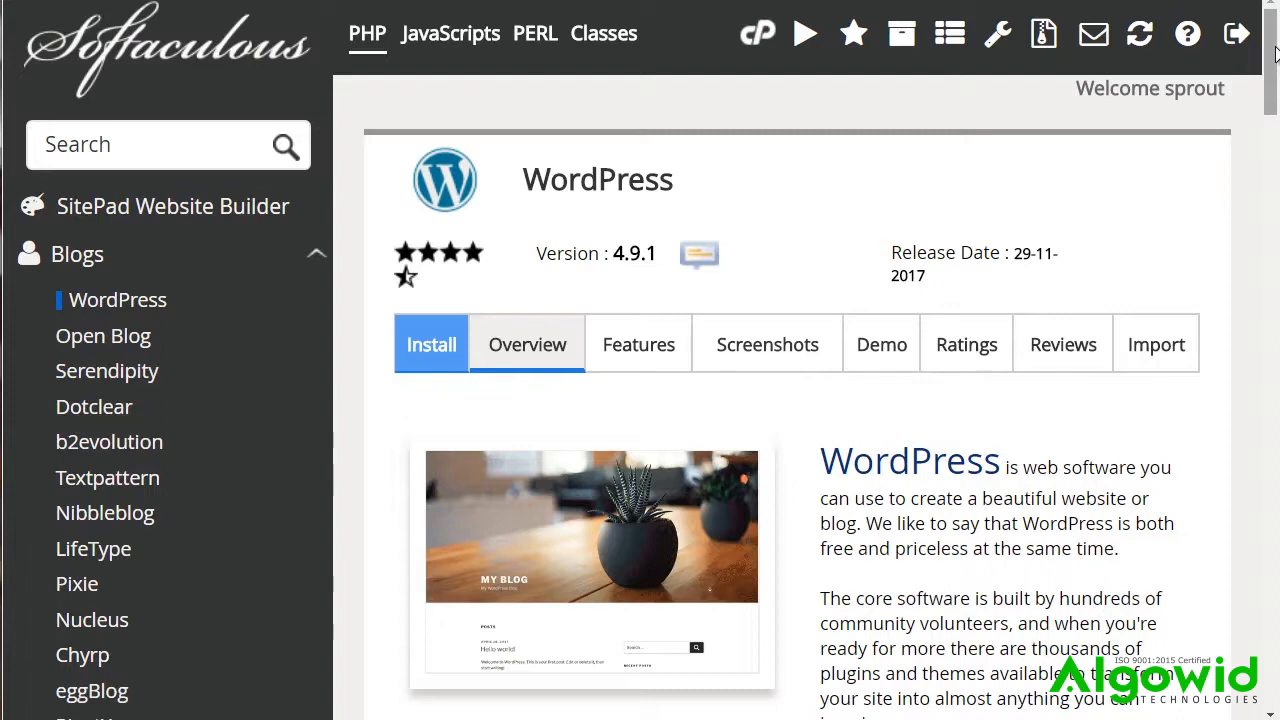
drag(1275, 51, 1275, 148)
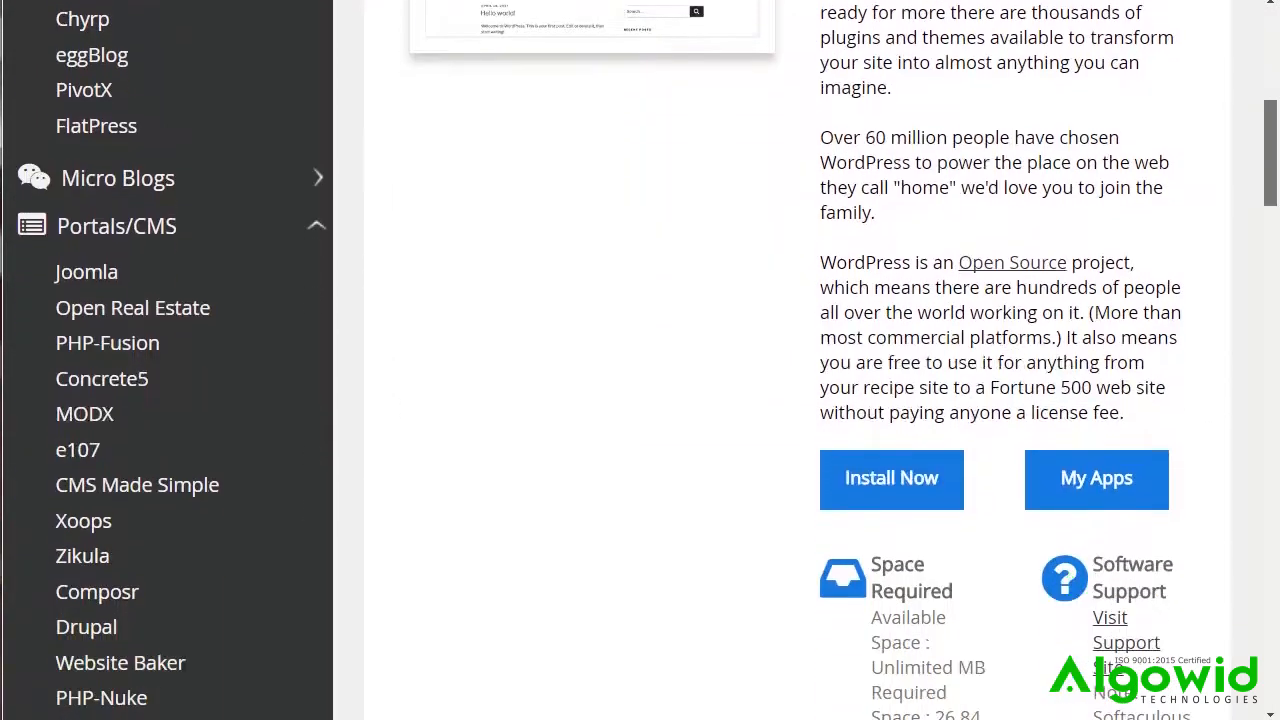
click(925, 475)
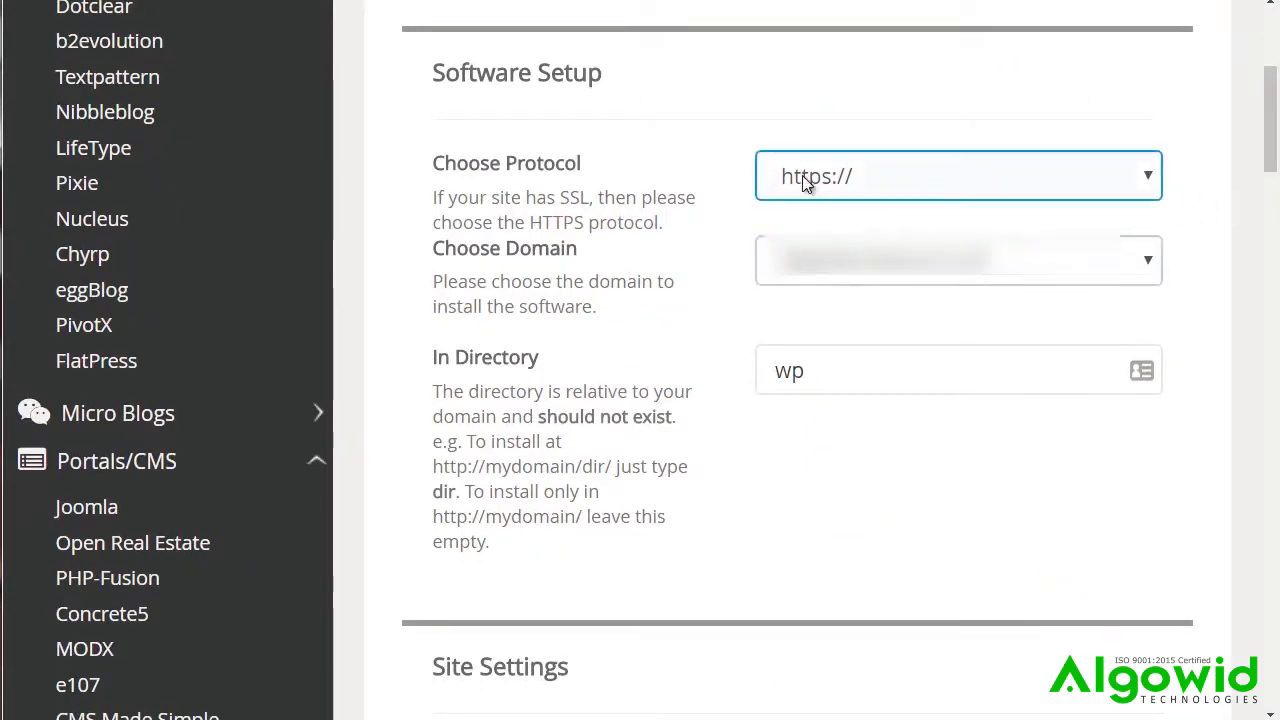
Step: Review the protocol choices and the domain selection in the WordPress Software Setup section
click(868, 175)
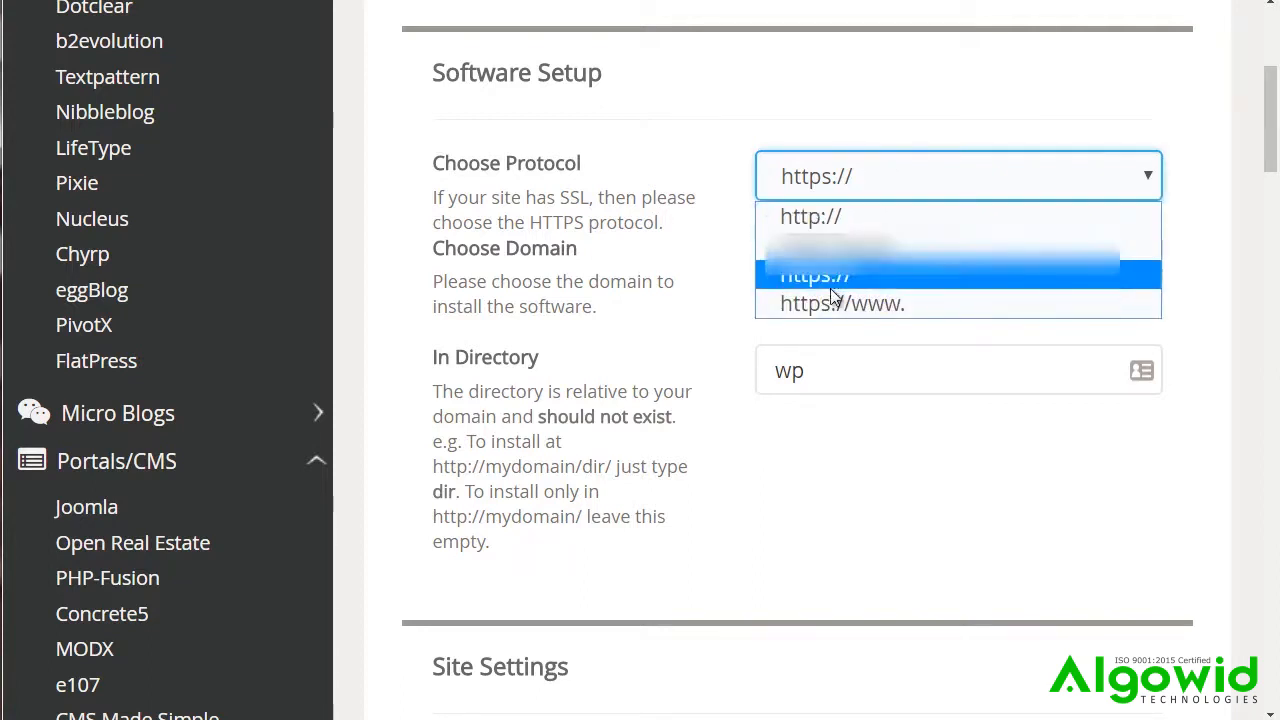
click(721, 308)
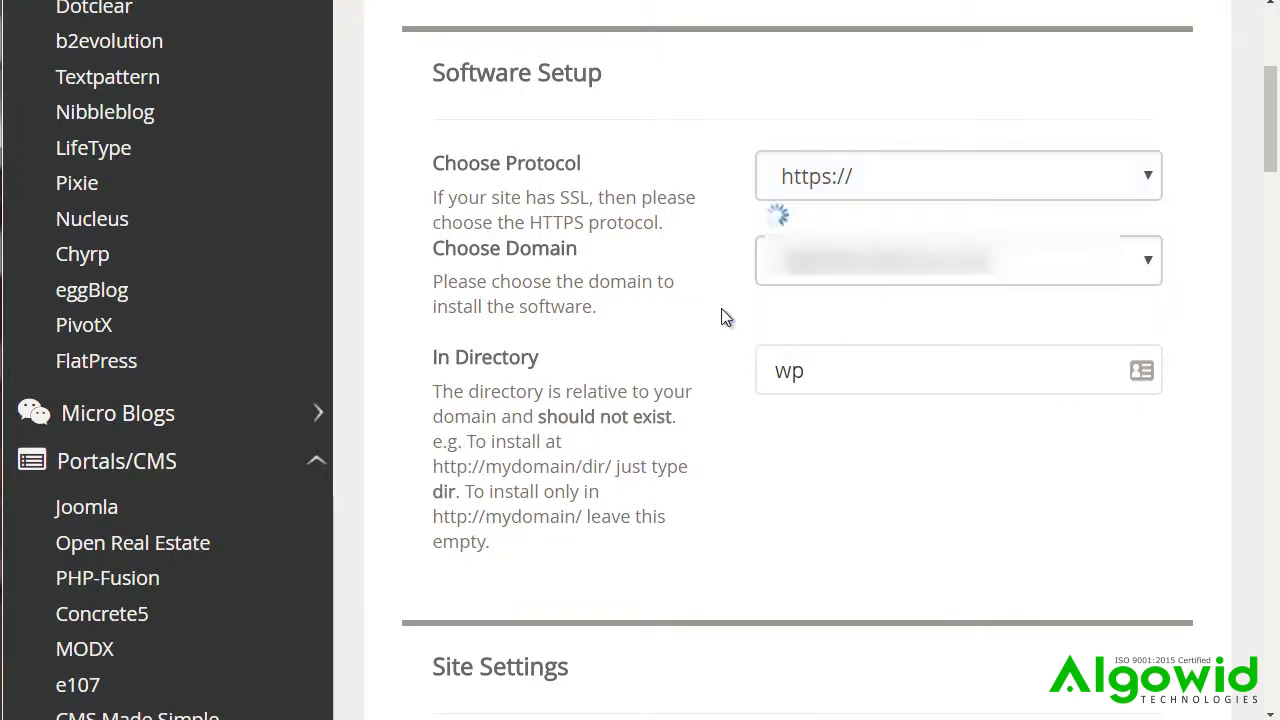
click(793, 277)
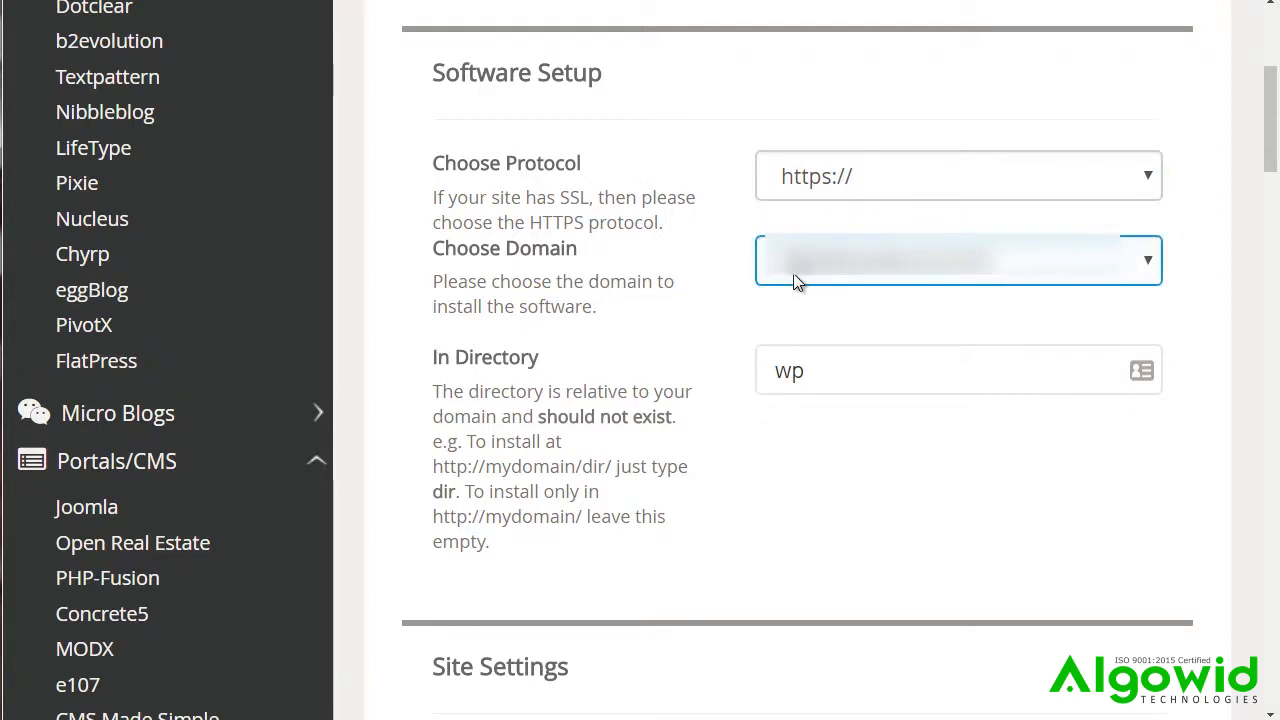
Step: Clear the installation directory and enter wp as the In Directory value
click(817, 371)
drag(820, 371, 762, 367)
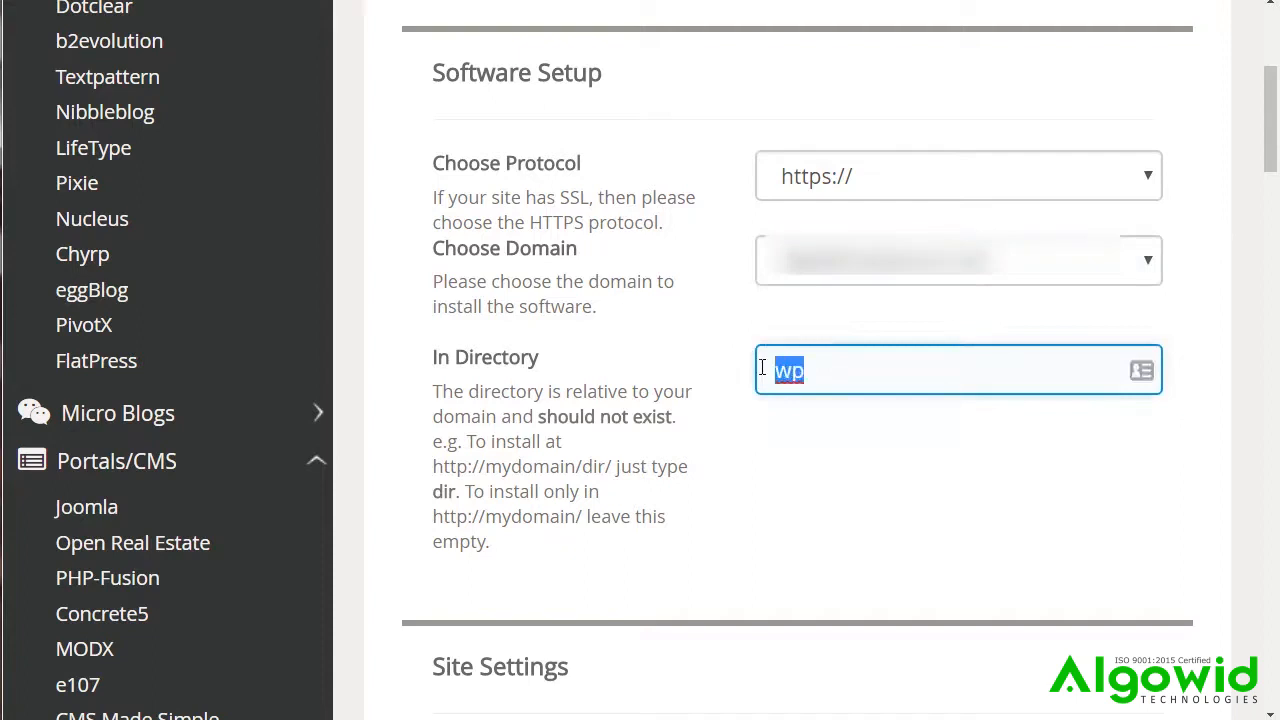
key(BackSpace)
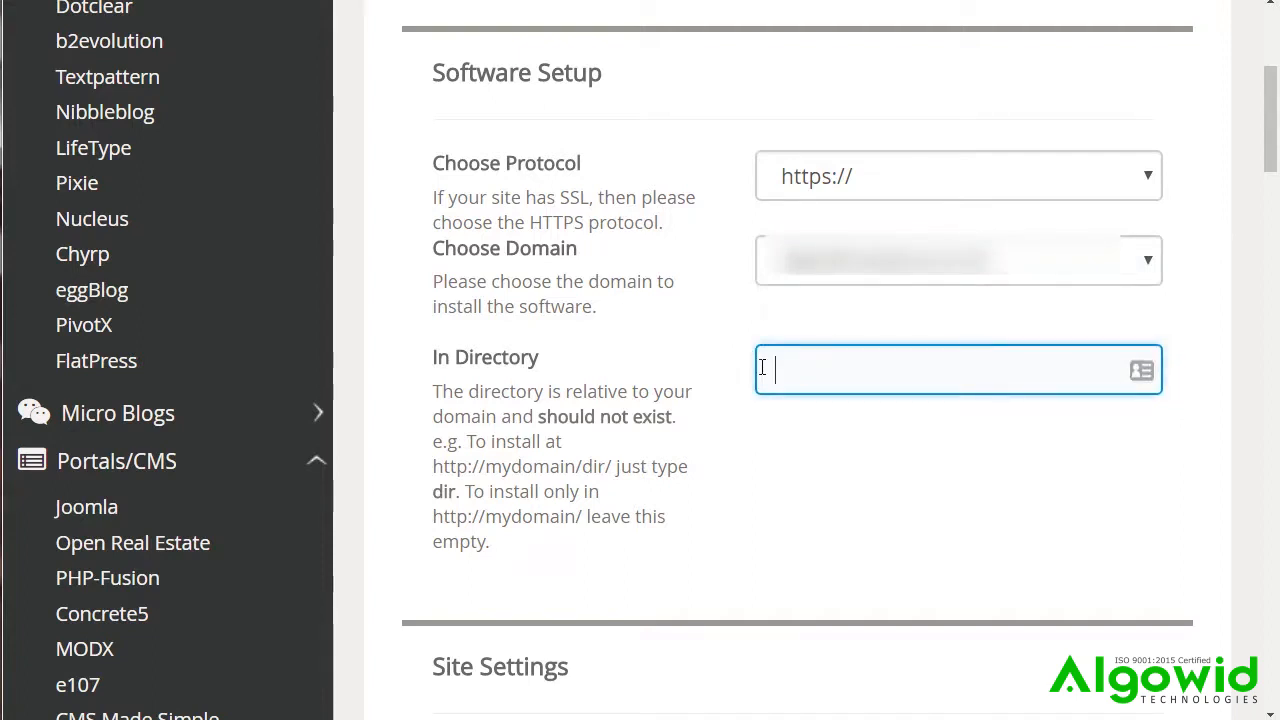
click(773, 489)
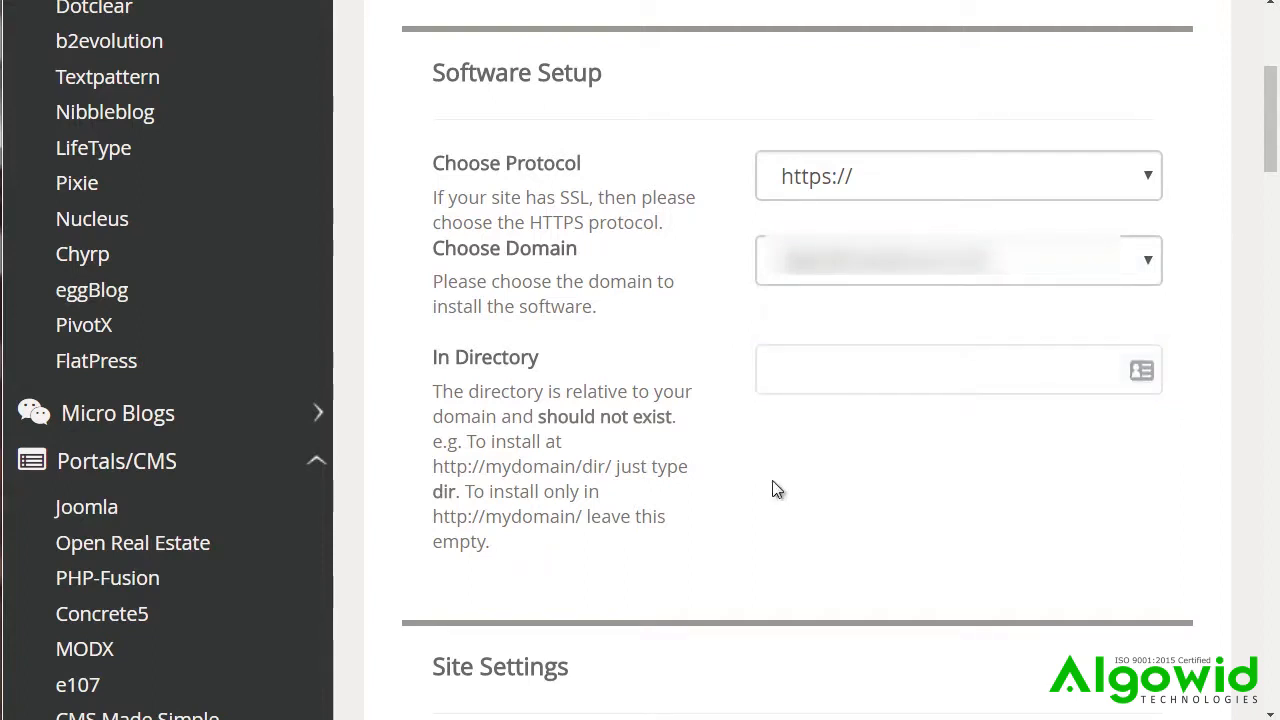
click(811, 363)
click(787, 449)
click(793, 382)
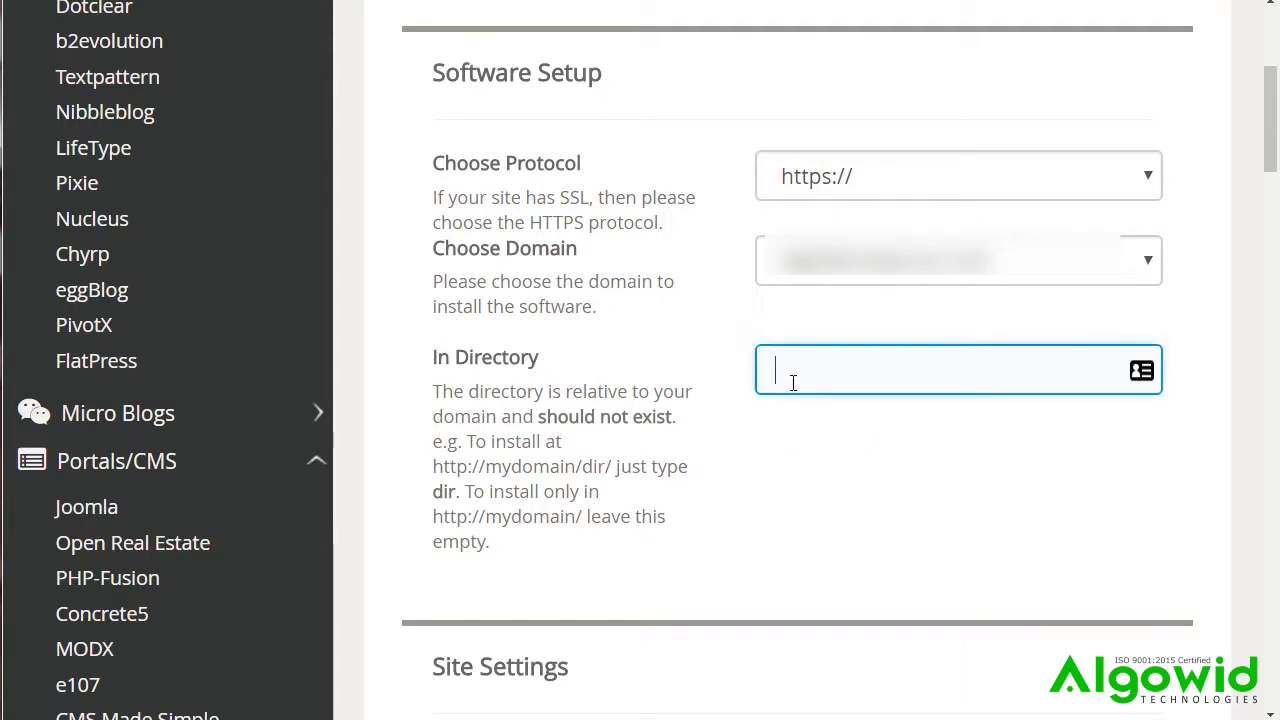
text(wp)
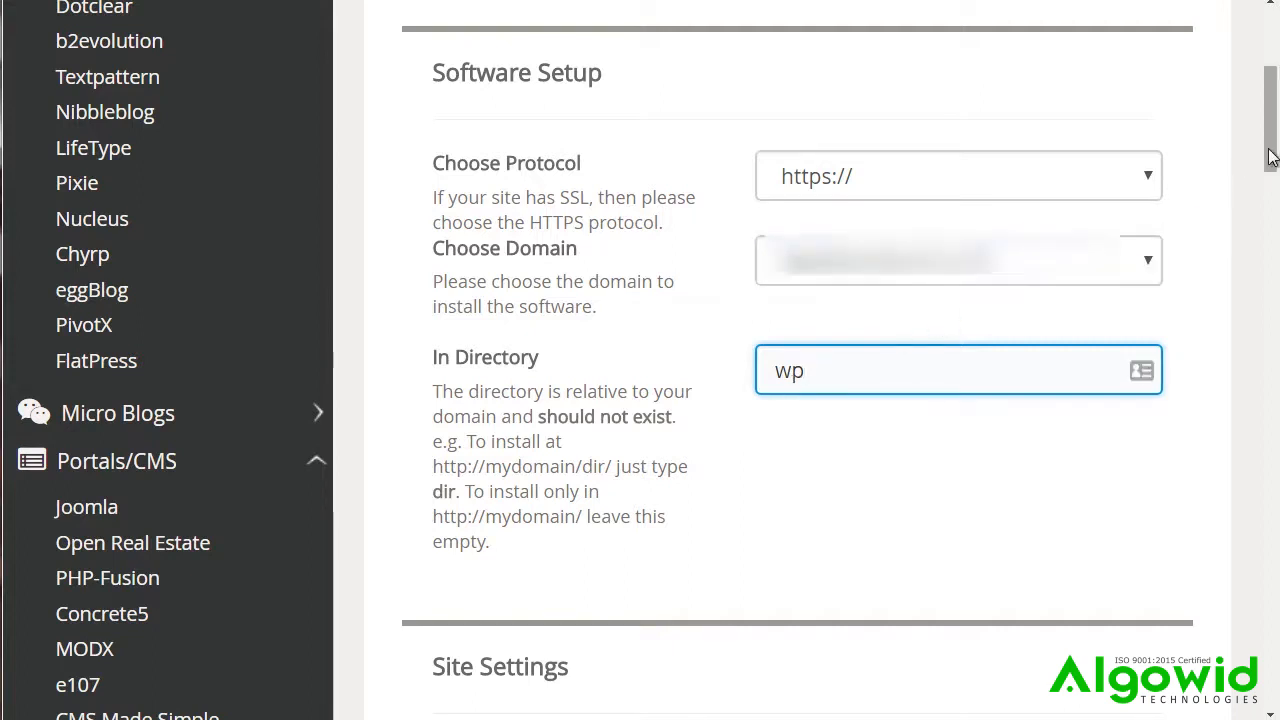
Step: Set the admin username to llklkjsdfdj in the Admin Account section and go to the empty admin email field
scroll(1234, 245, down, 10)
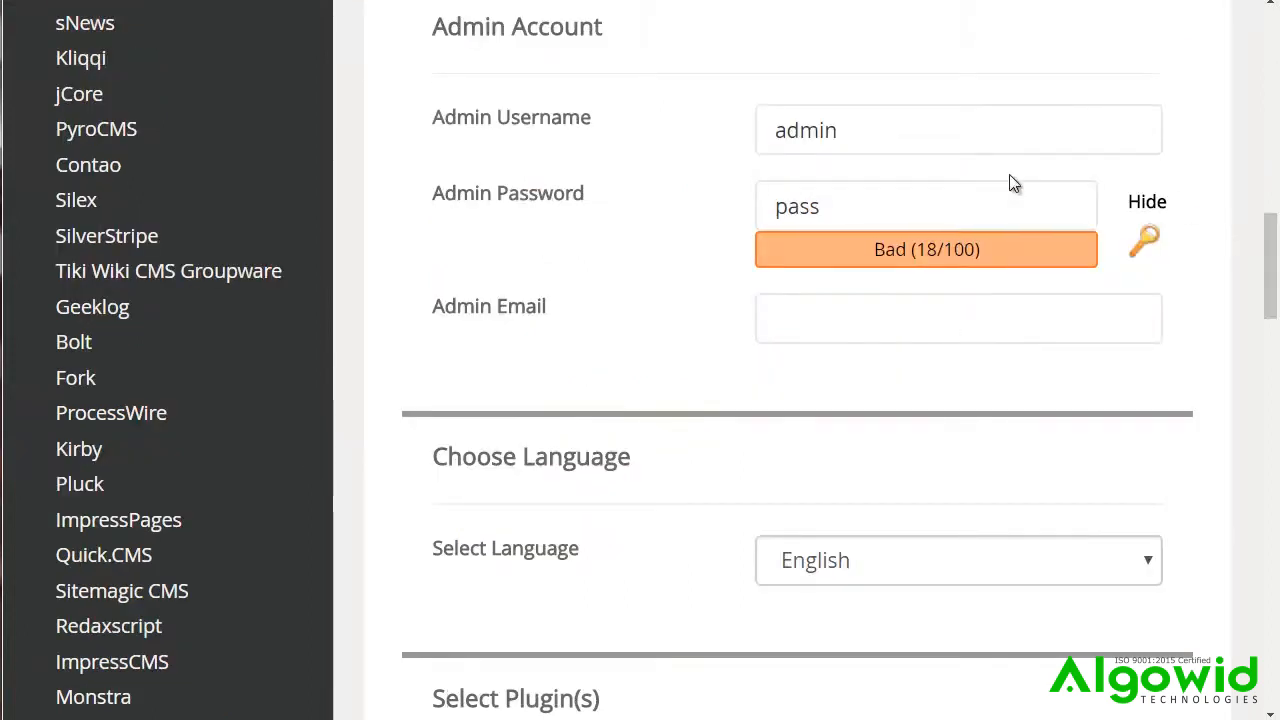
click(922, 128)
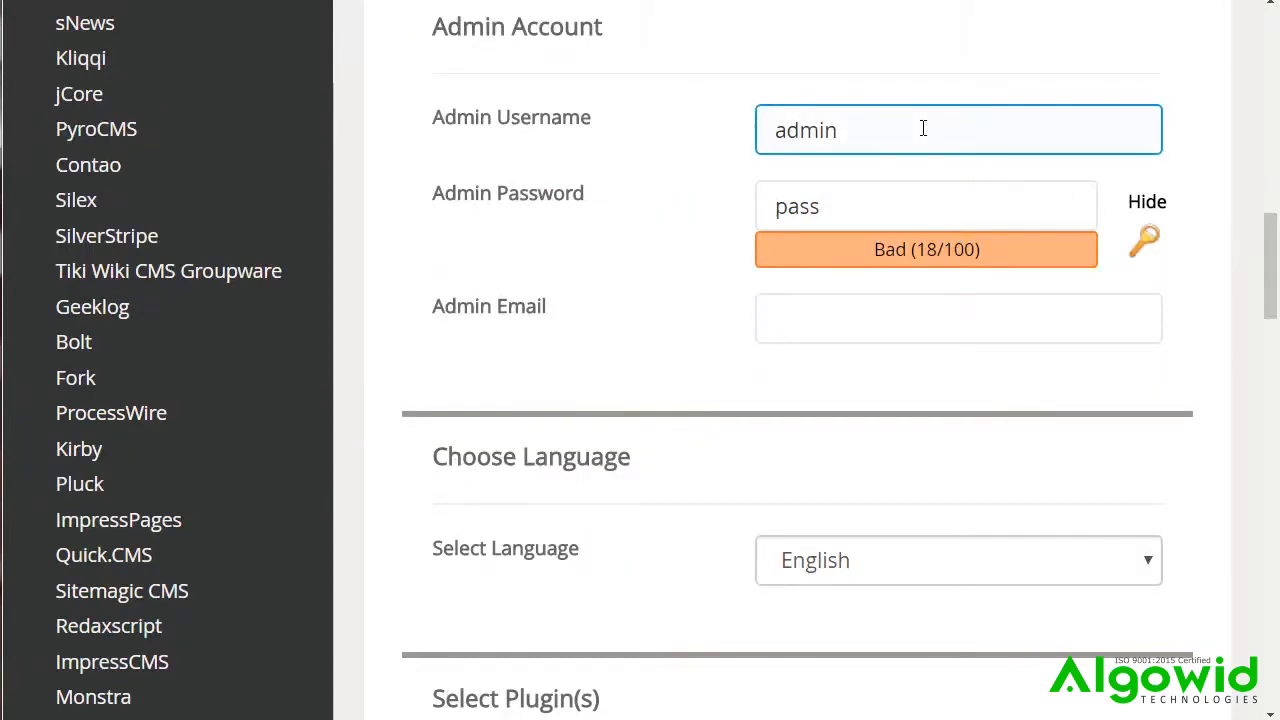
click(874, 196)
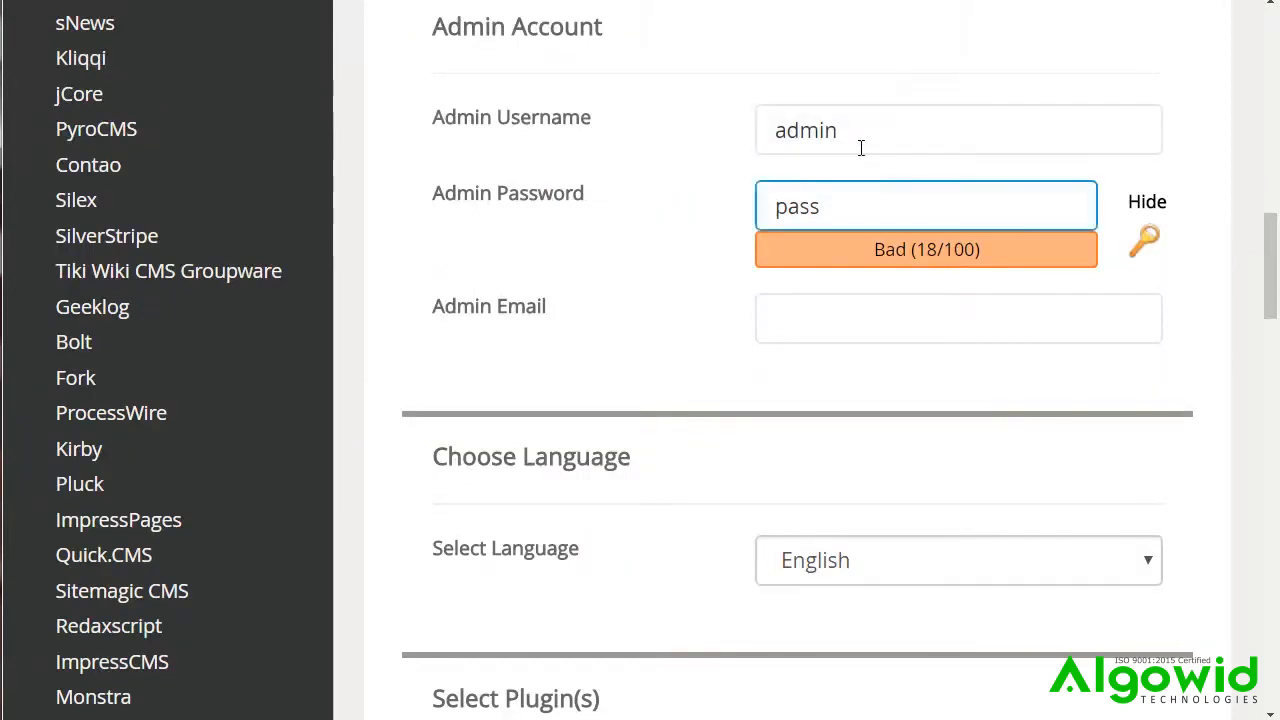
click(860, 147)
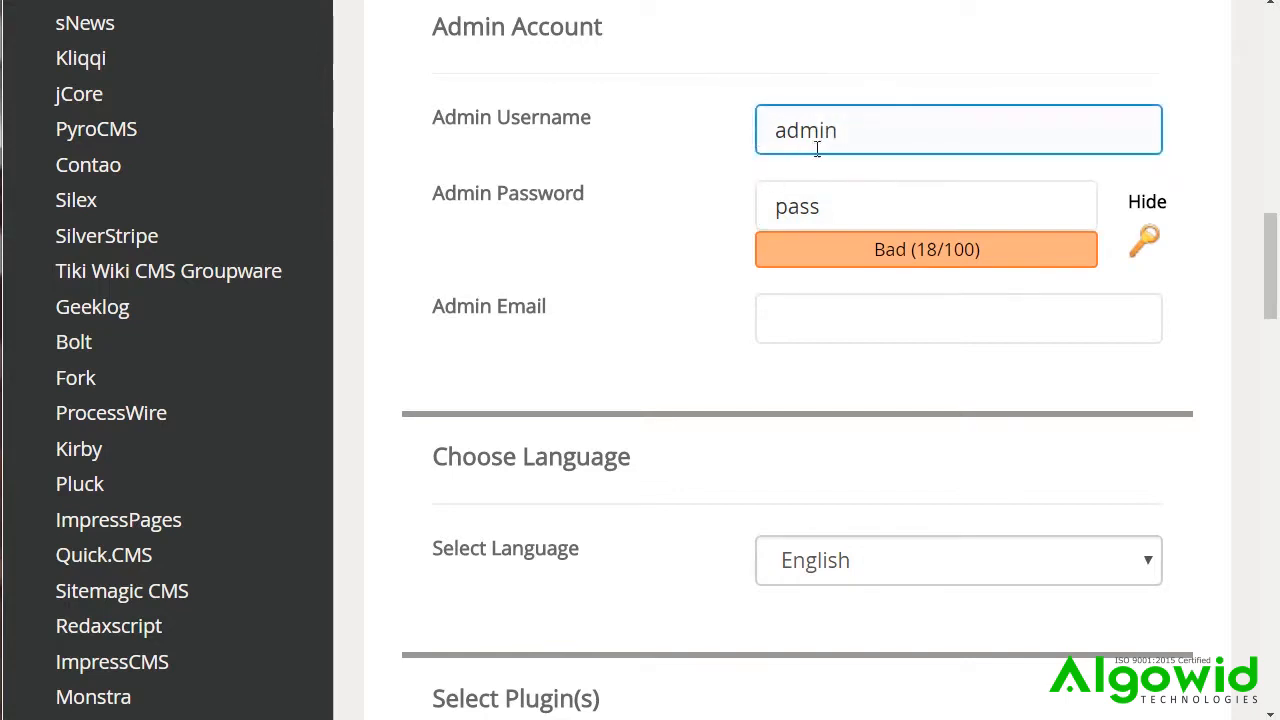
click(741, 150)
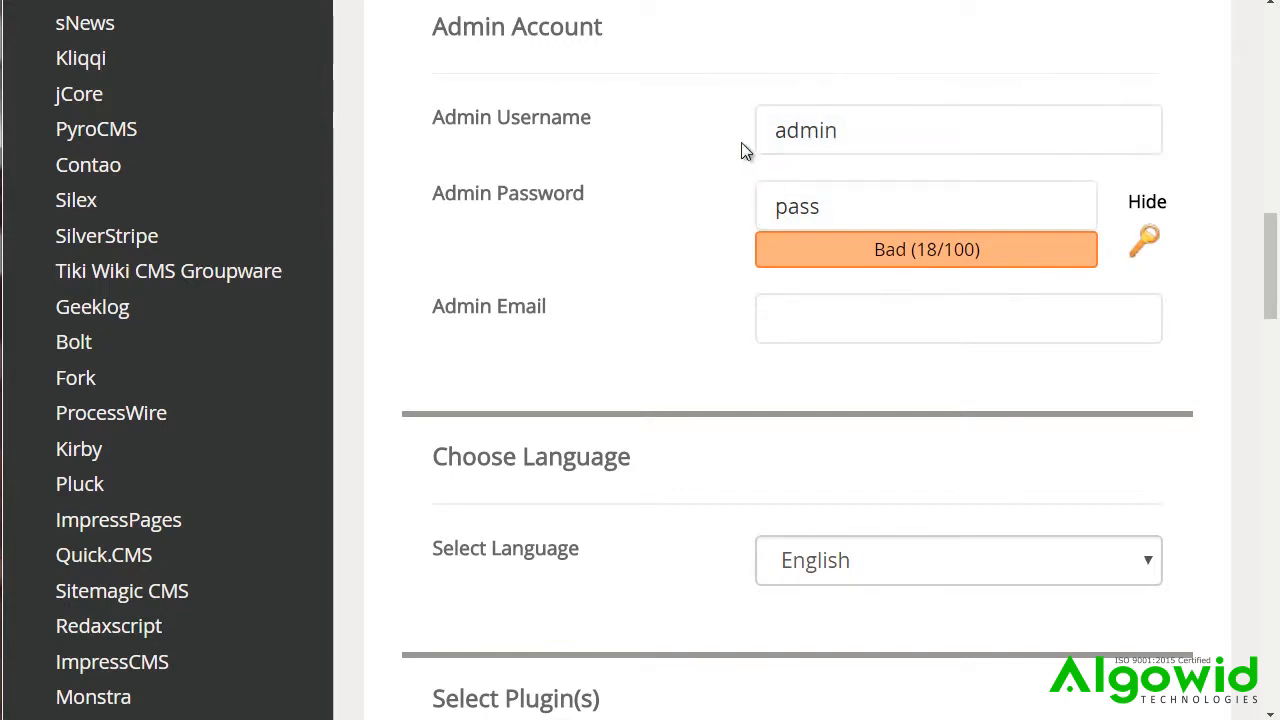
click(894, 124)
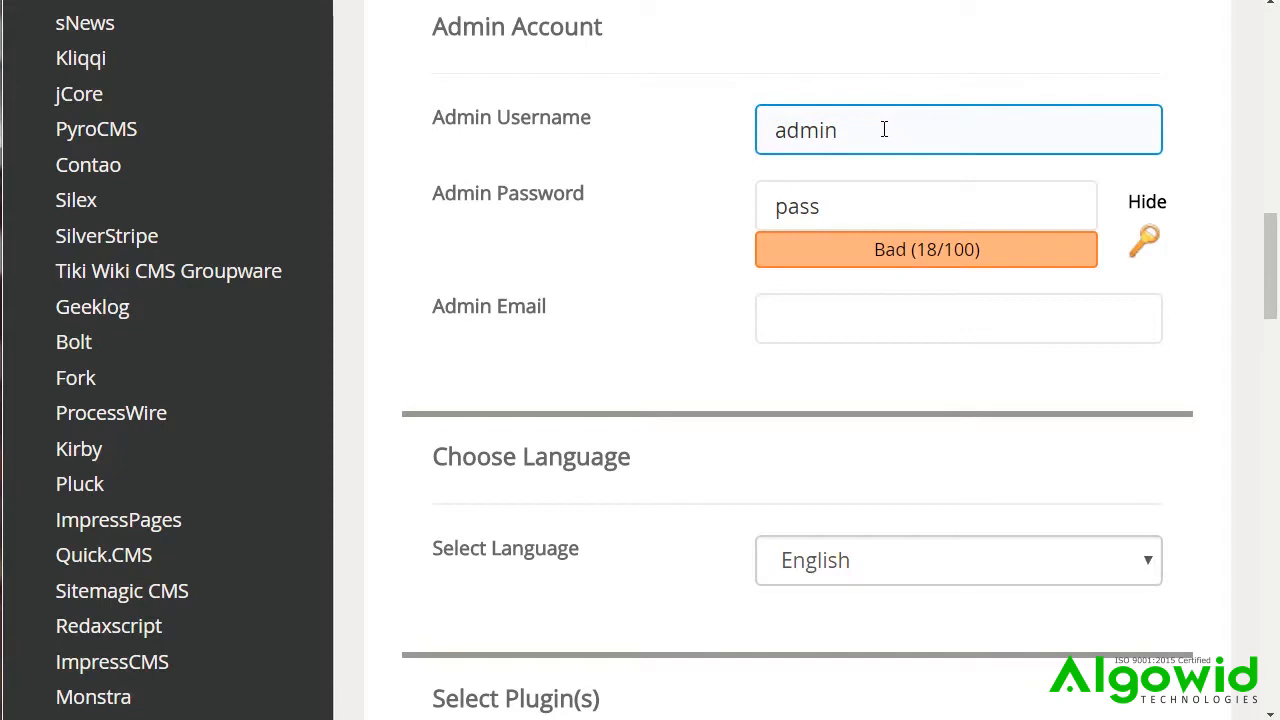
drag(866, 129, 745, 133)
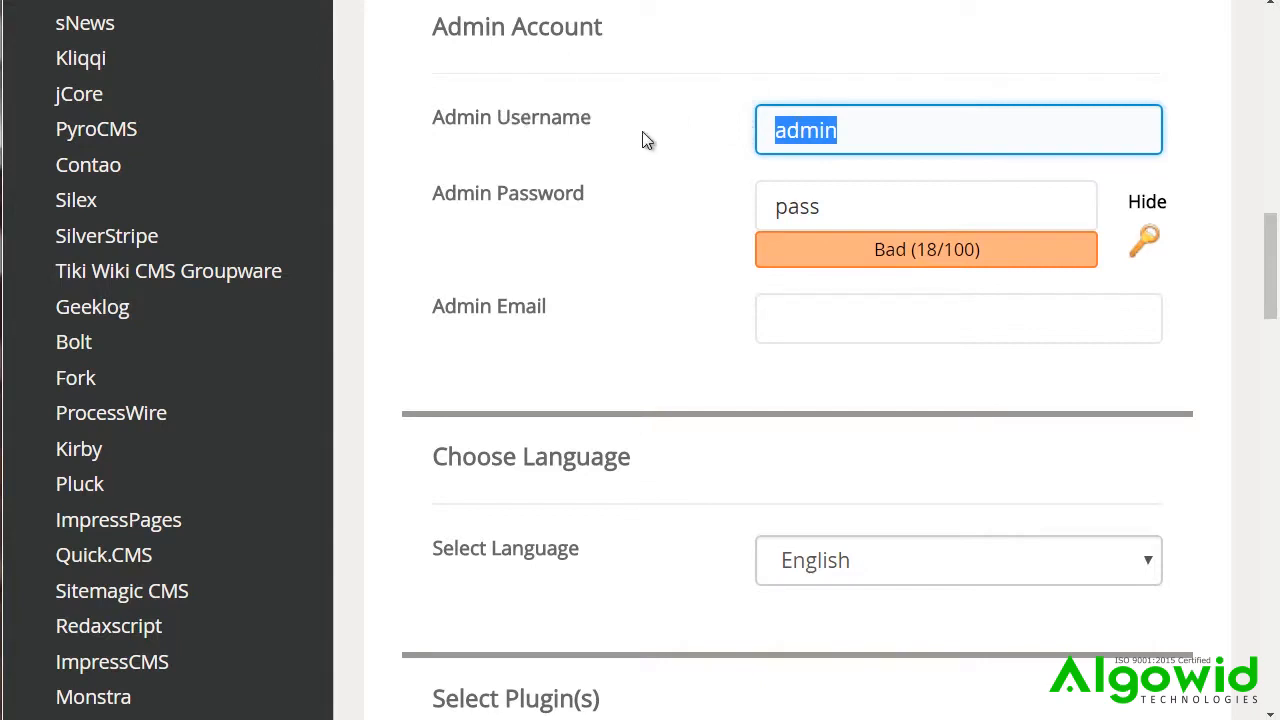
text(llklkjsdfdj)
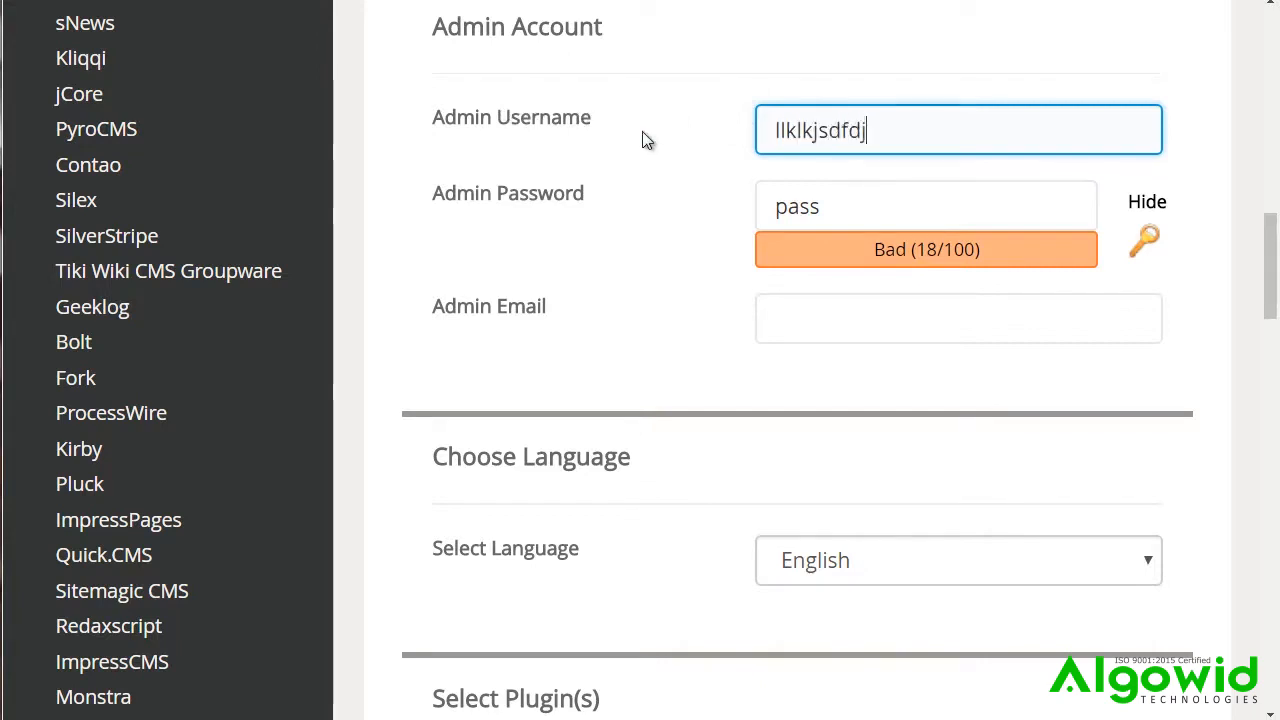
key(ctrl+a)
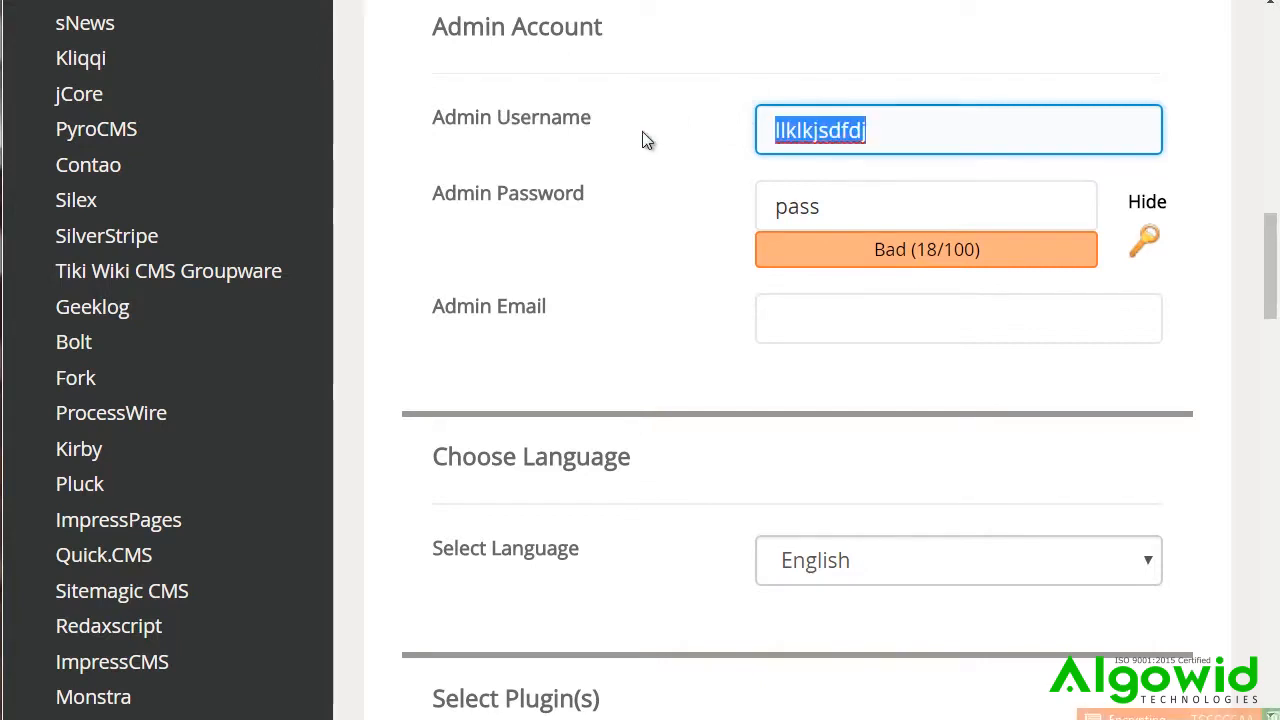
key(Tab)
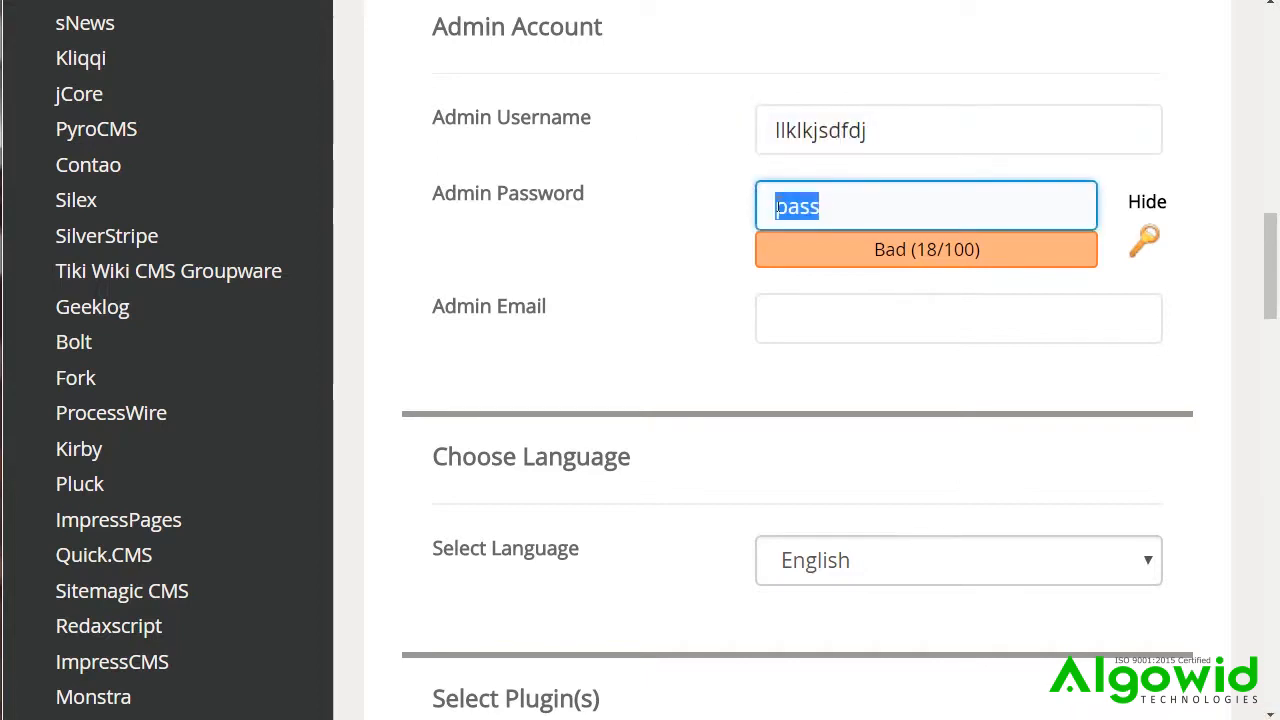
click(776, 318)
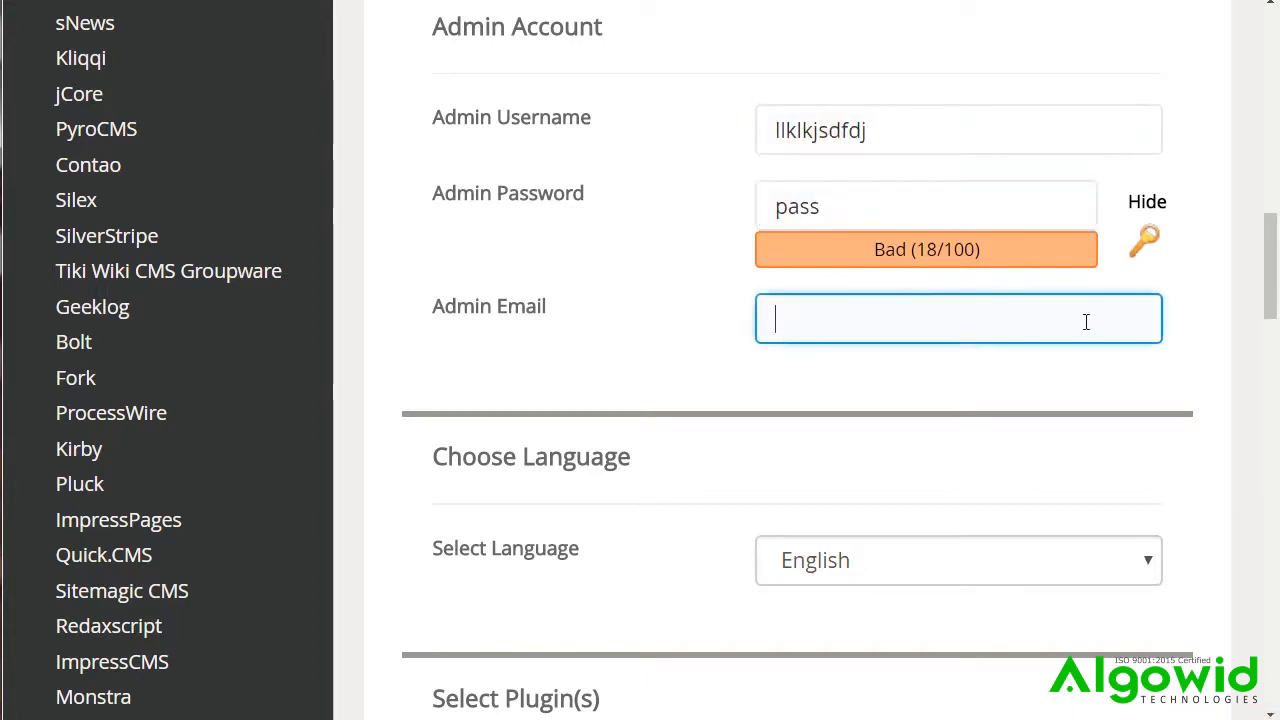
Step: Select the Write theme for the WordPress installation and review the field for emailing the installation details
drag(1268, 298, 1272, 362)
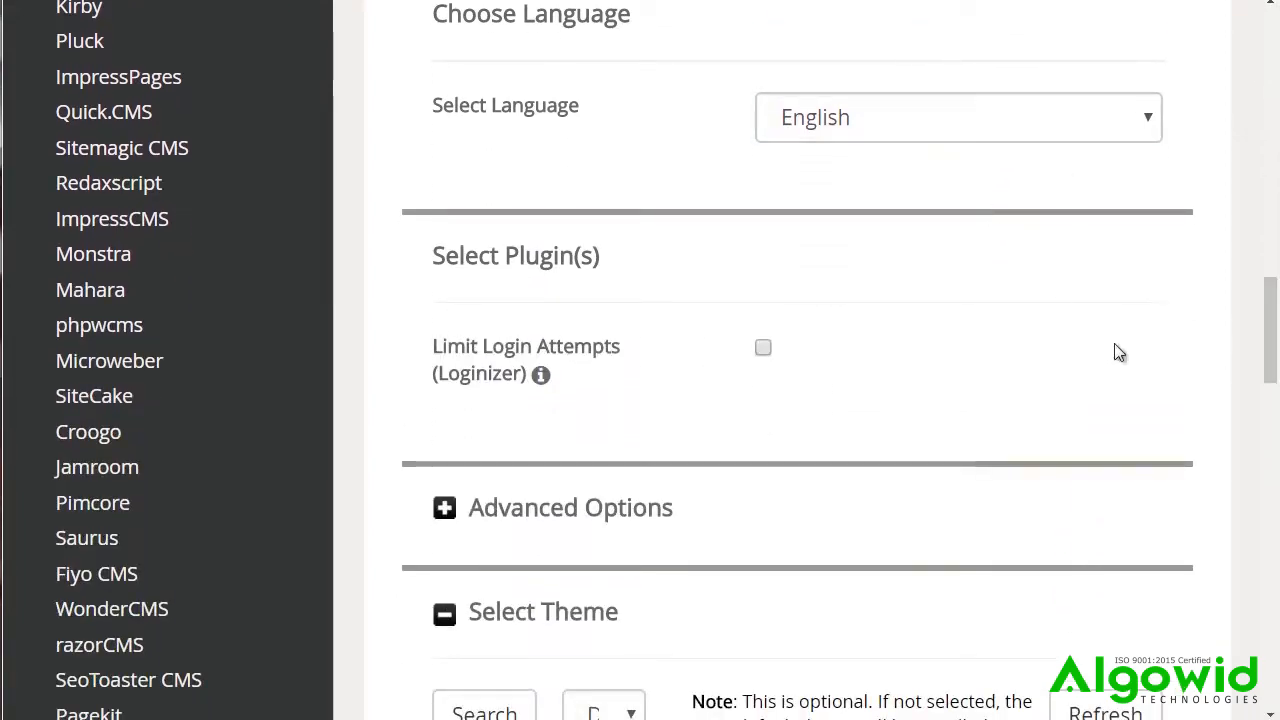
drag(1262, 376, 1274, 450)
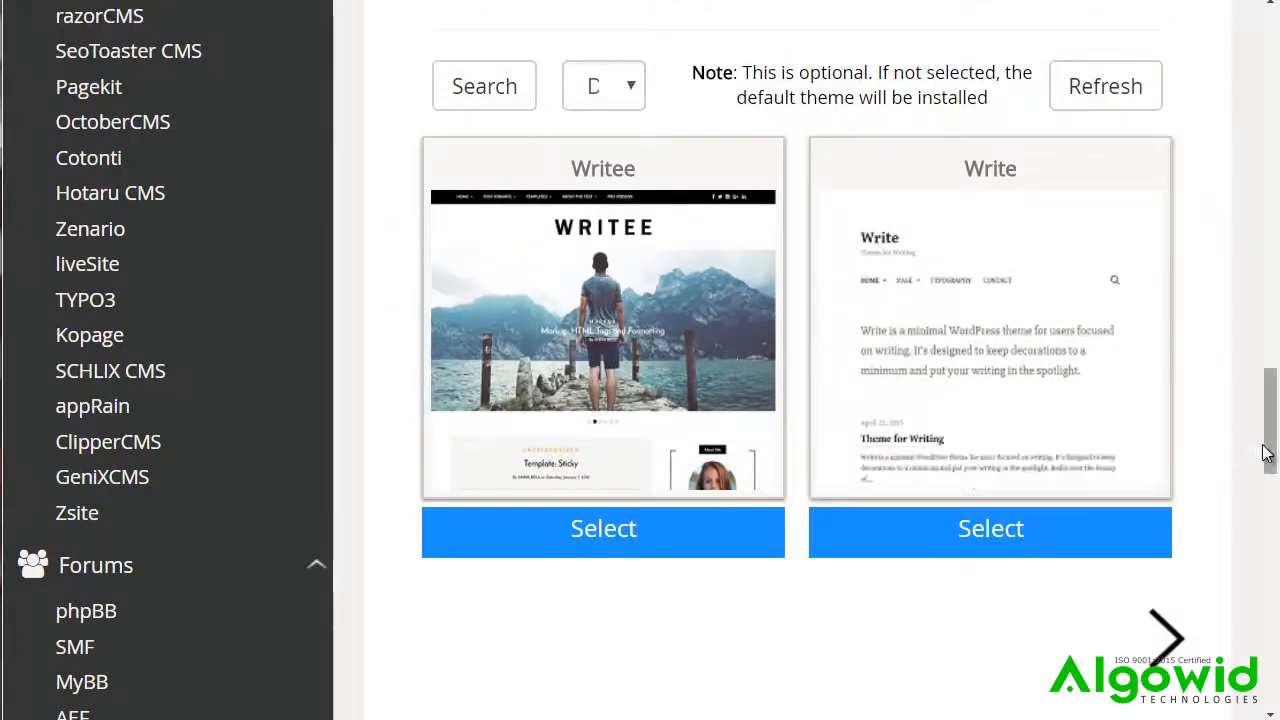
click(1064, 362)
drag(1262, 400, 1272, 463)
click(948, 461)
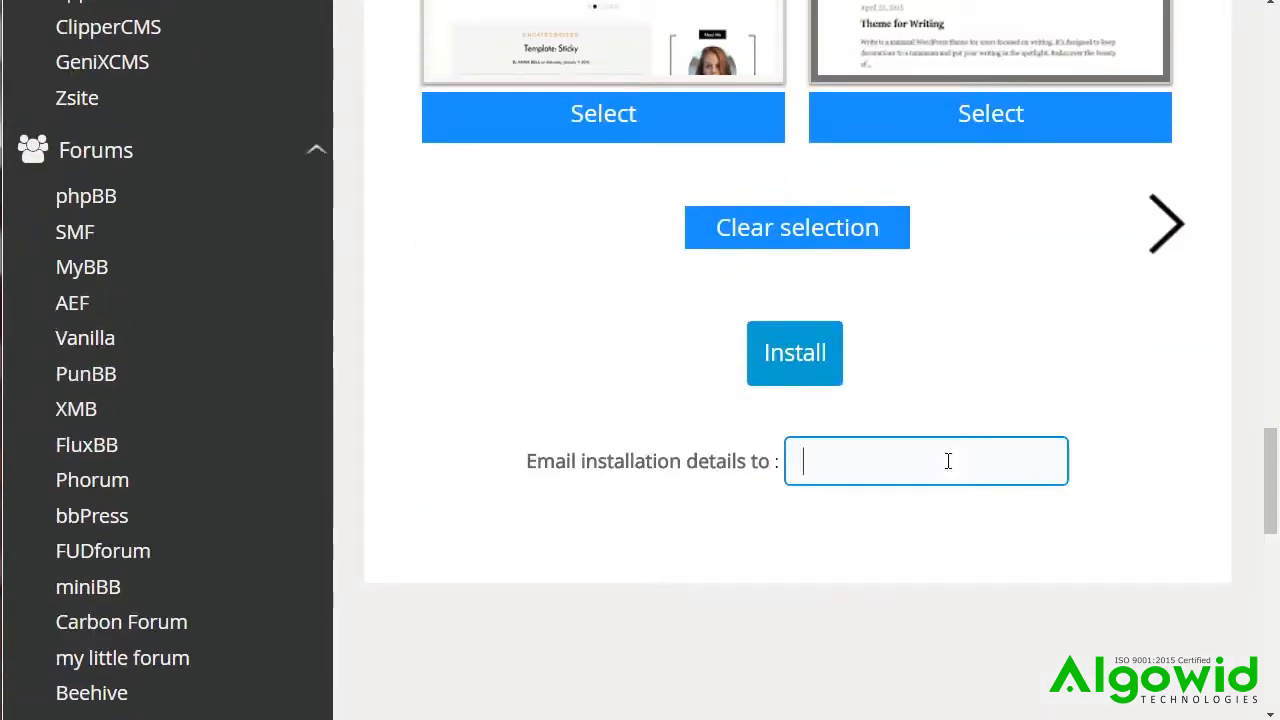
click(764, 607)
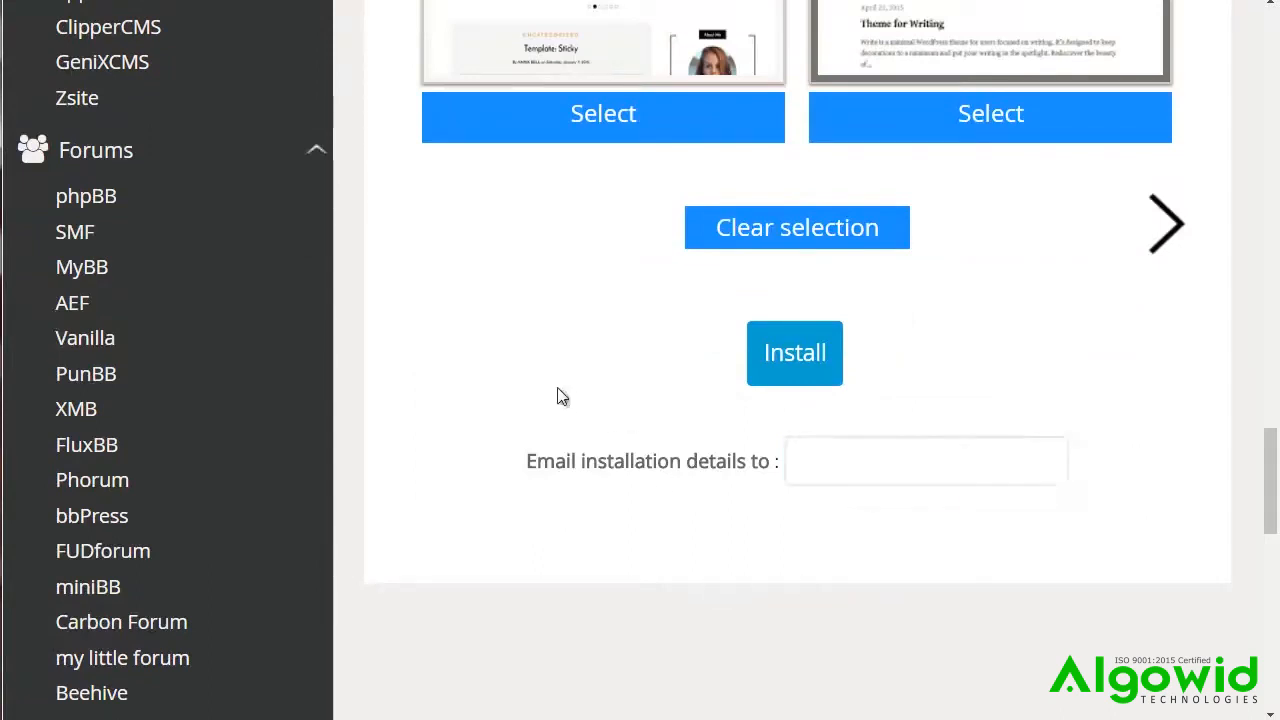
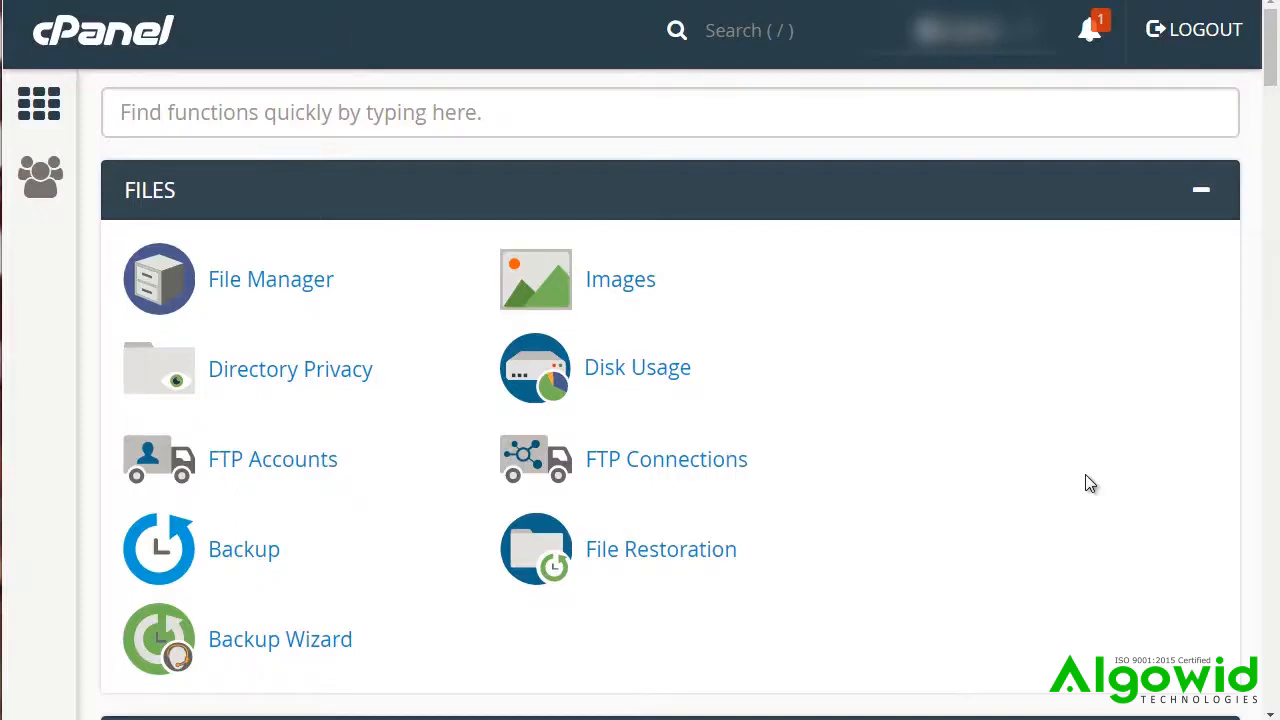
Step: Open cPanel's File Manager and look through the contents of the public_html folder
click(289, 297)
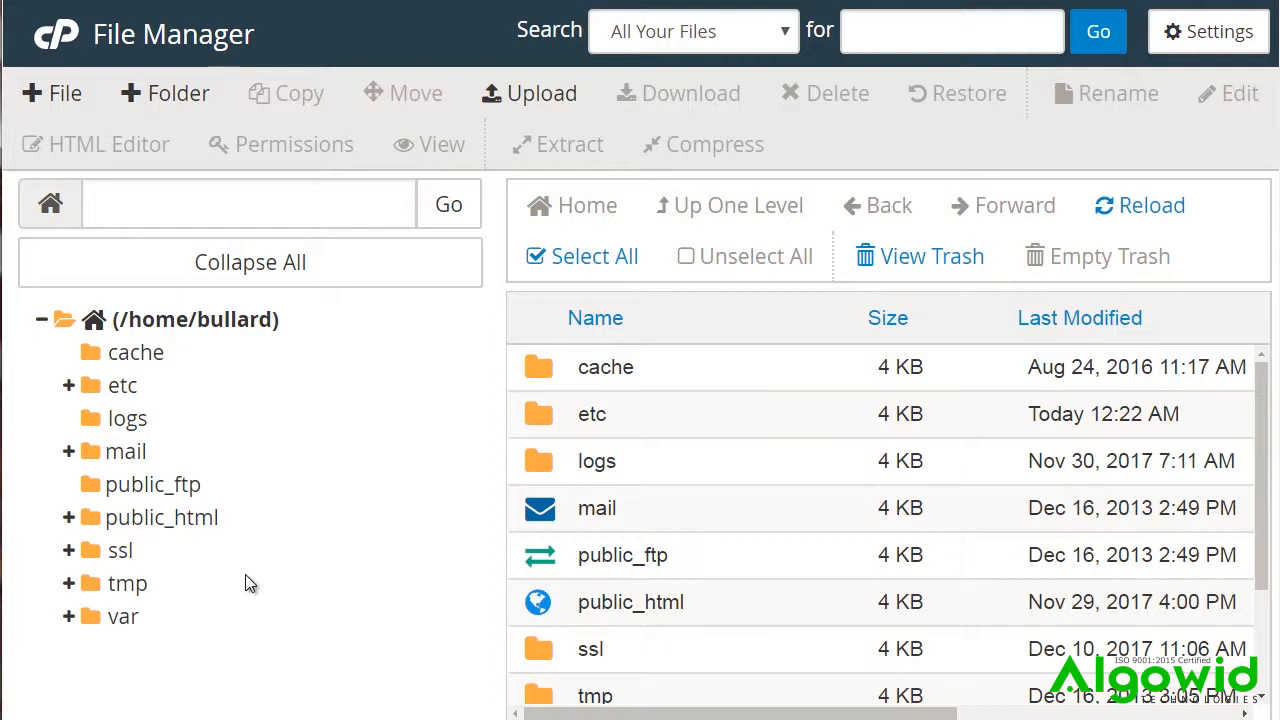
click(184, 521)
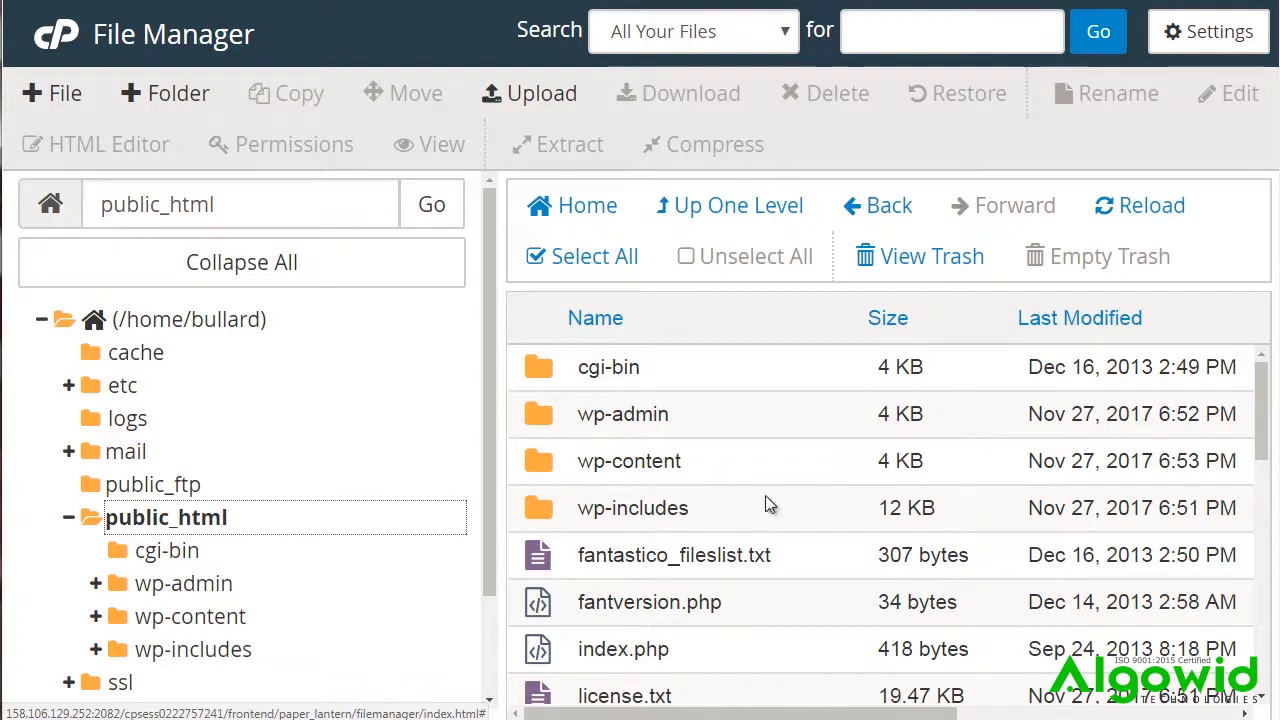
mouse_move(1261, 427)
mouse_down()
mouse_move(1263, 463)
mouse_move(1263, 433)
mouse_up()
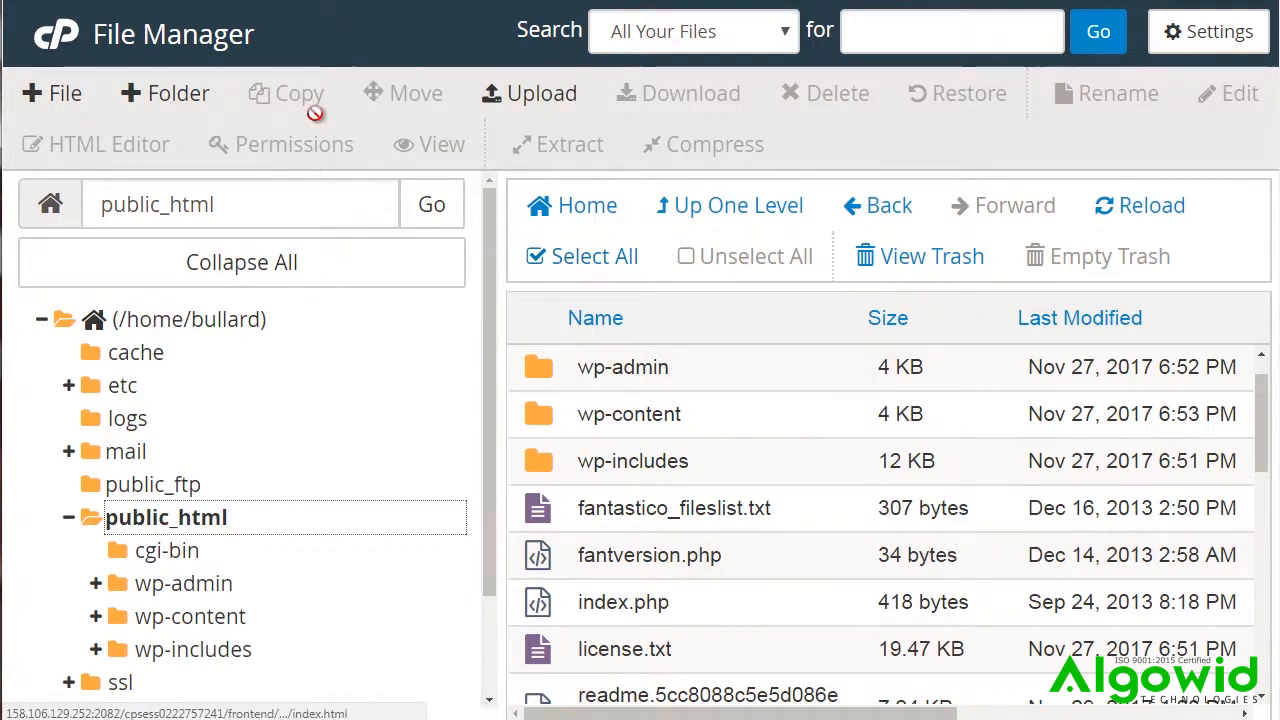
Step: Create a new folder named newfolder inside /public_html
click(151, 96)
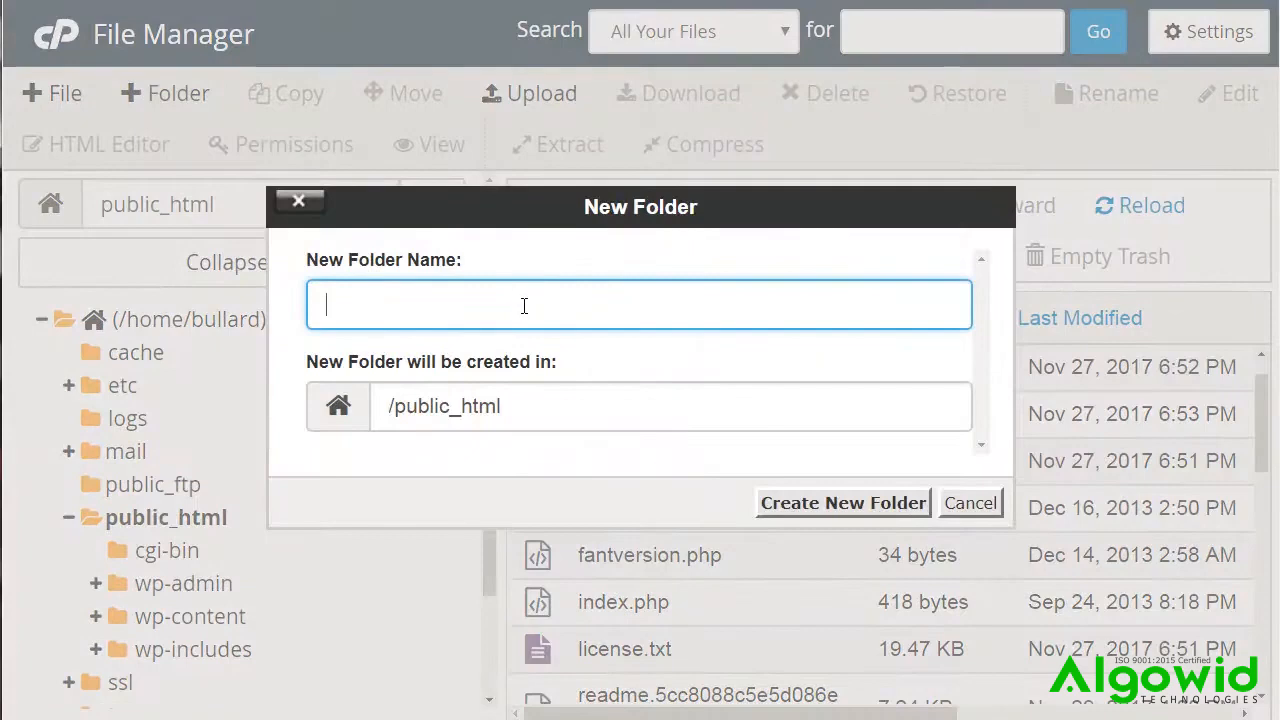
text(newfold)
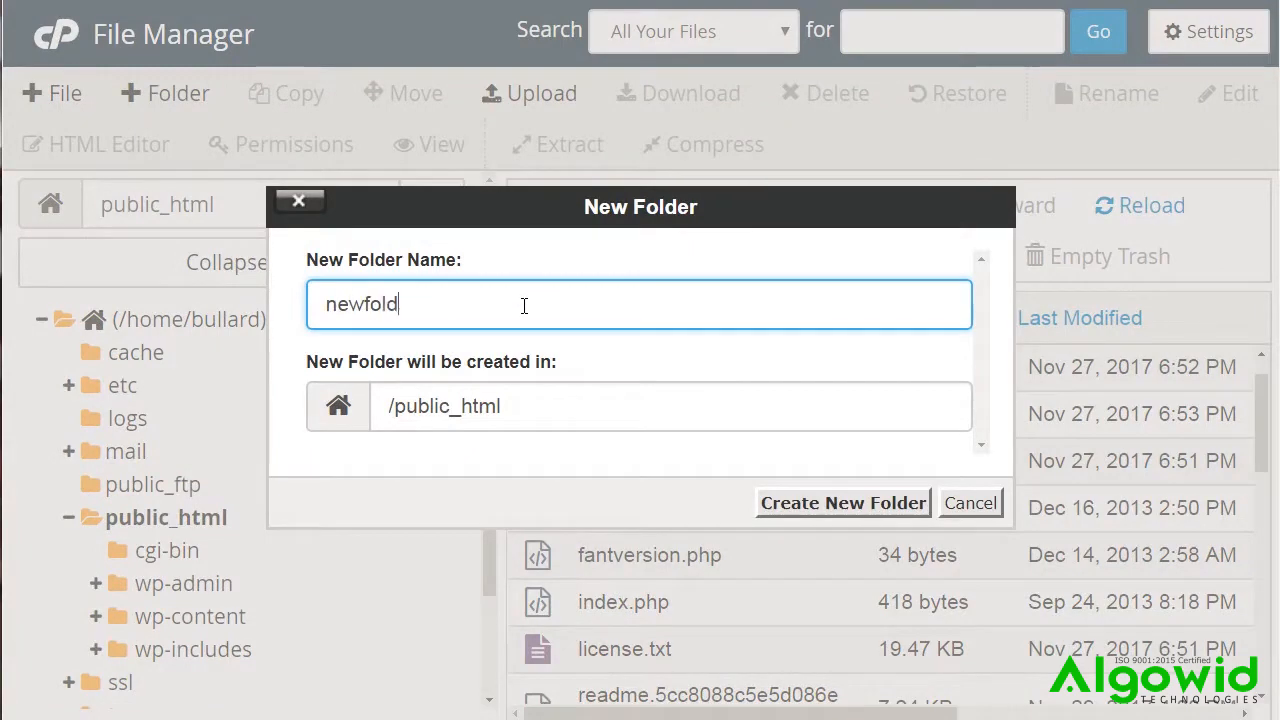
text(er)
click(864, 512)
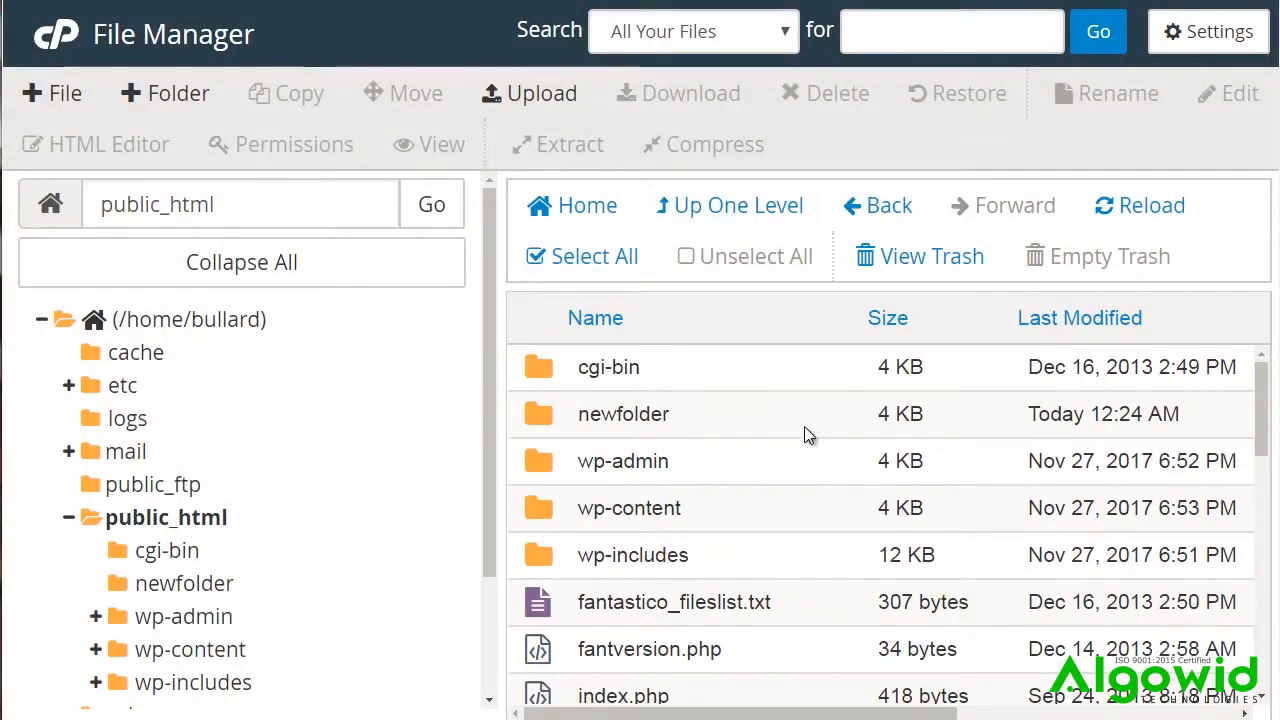
Step: Upload the image check.png into the newfolder directory of public_html and return to the folder listing
click(805, 428)
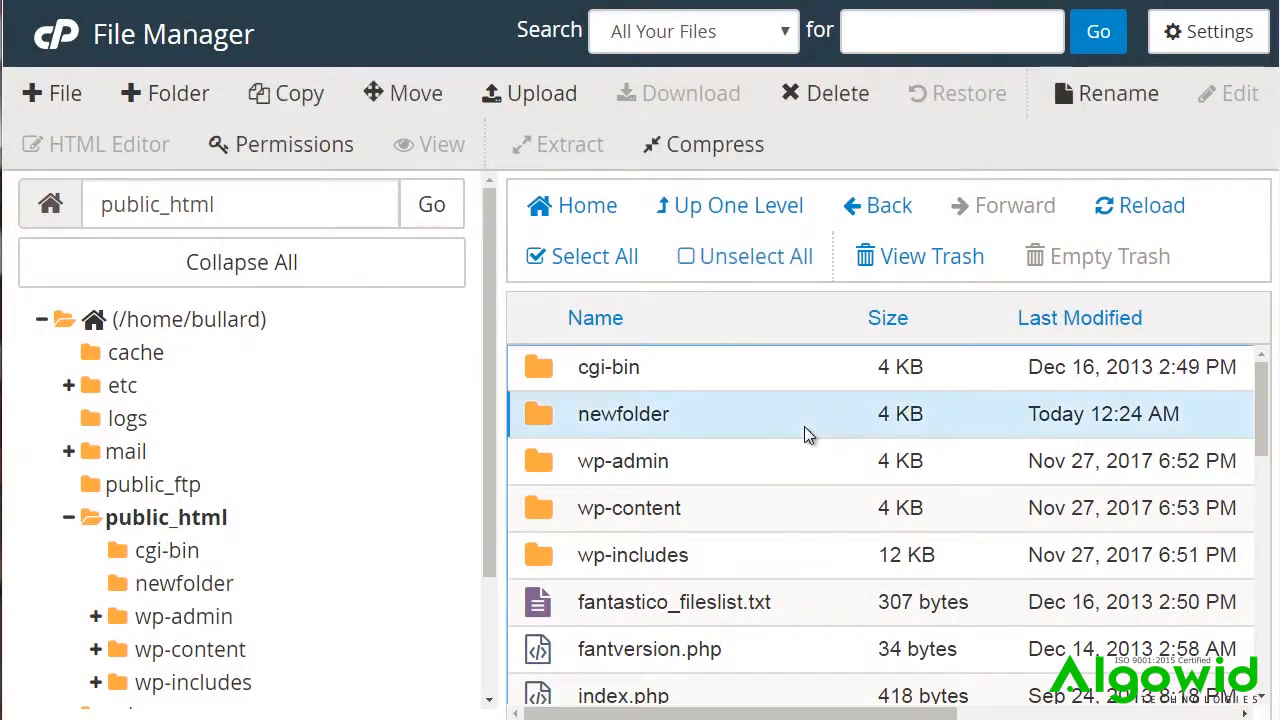
double_click(804, 426)
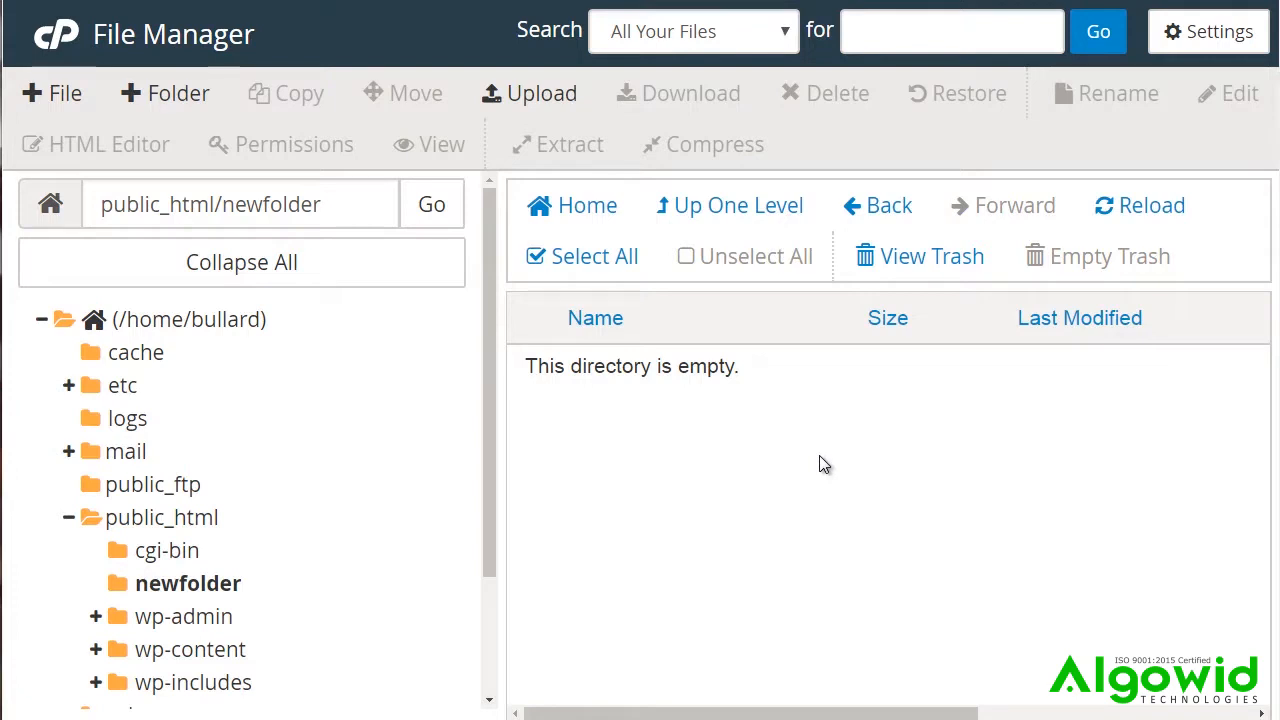
click(519, 103)
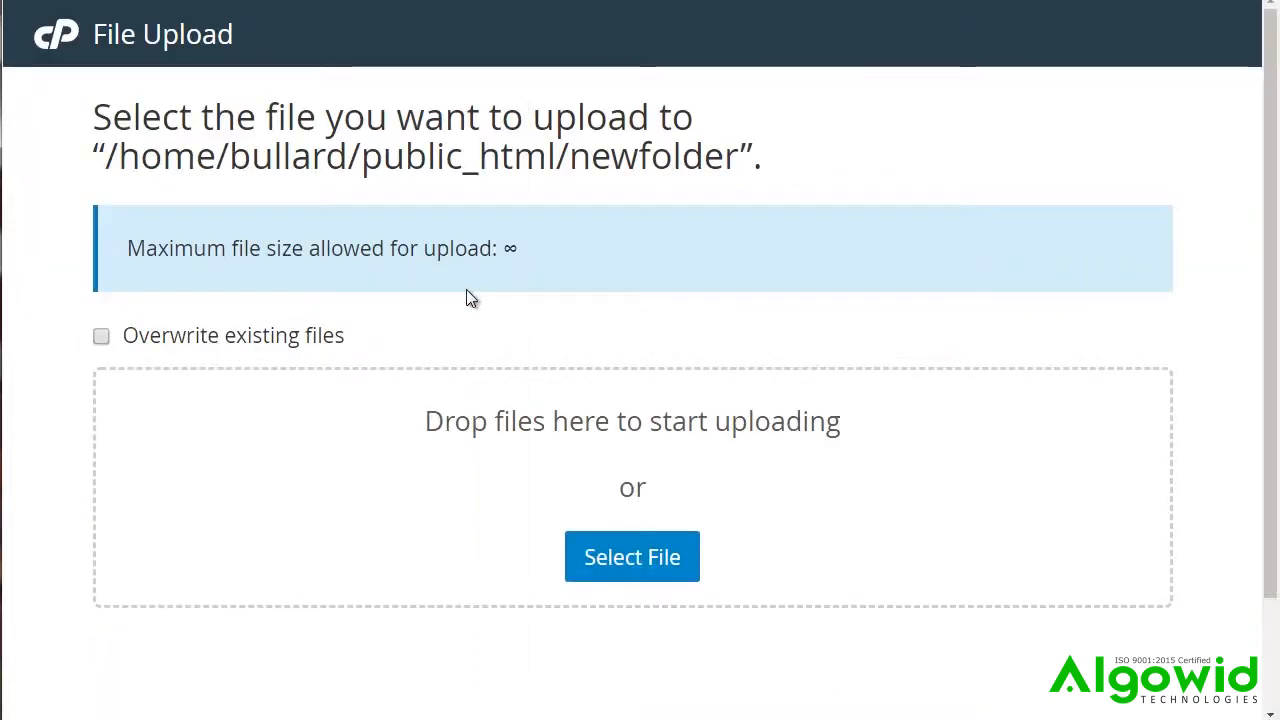
click(632, 560)
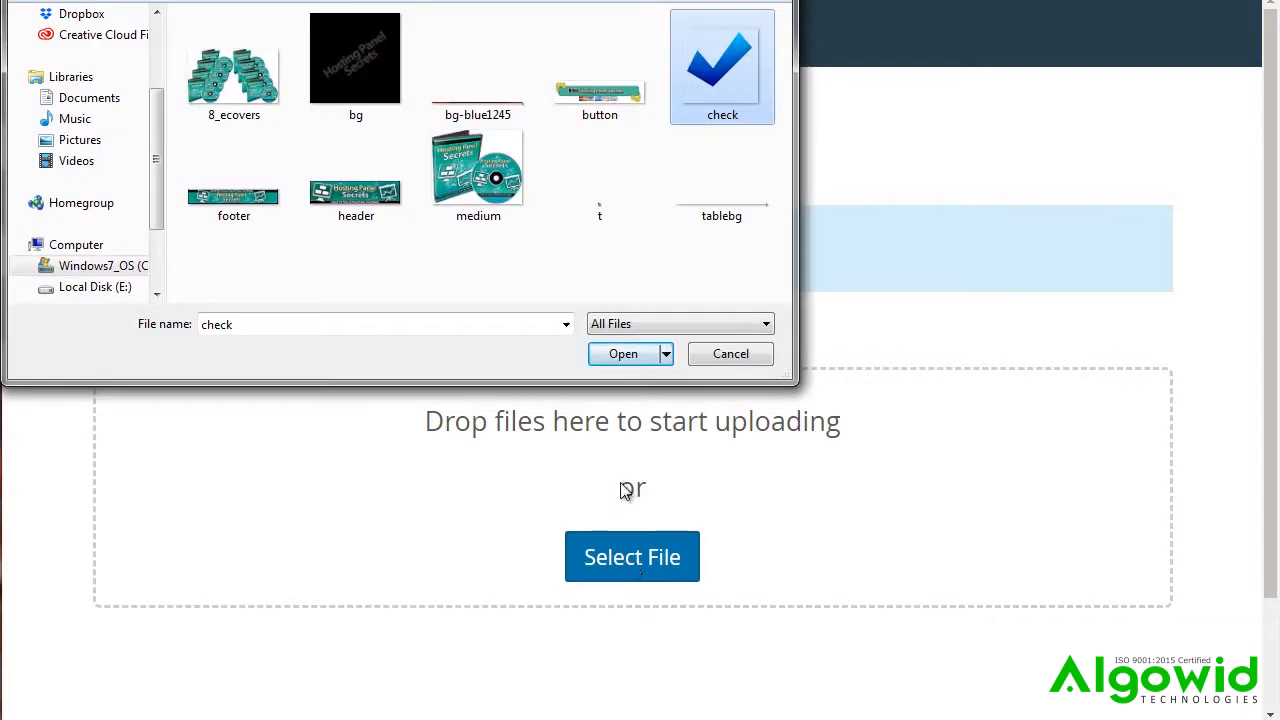
click(621, 354)
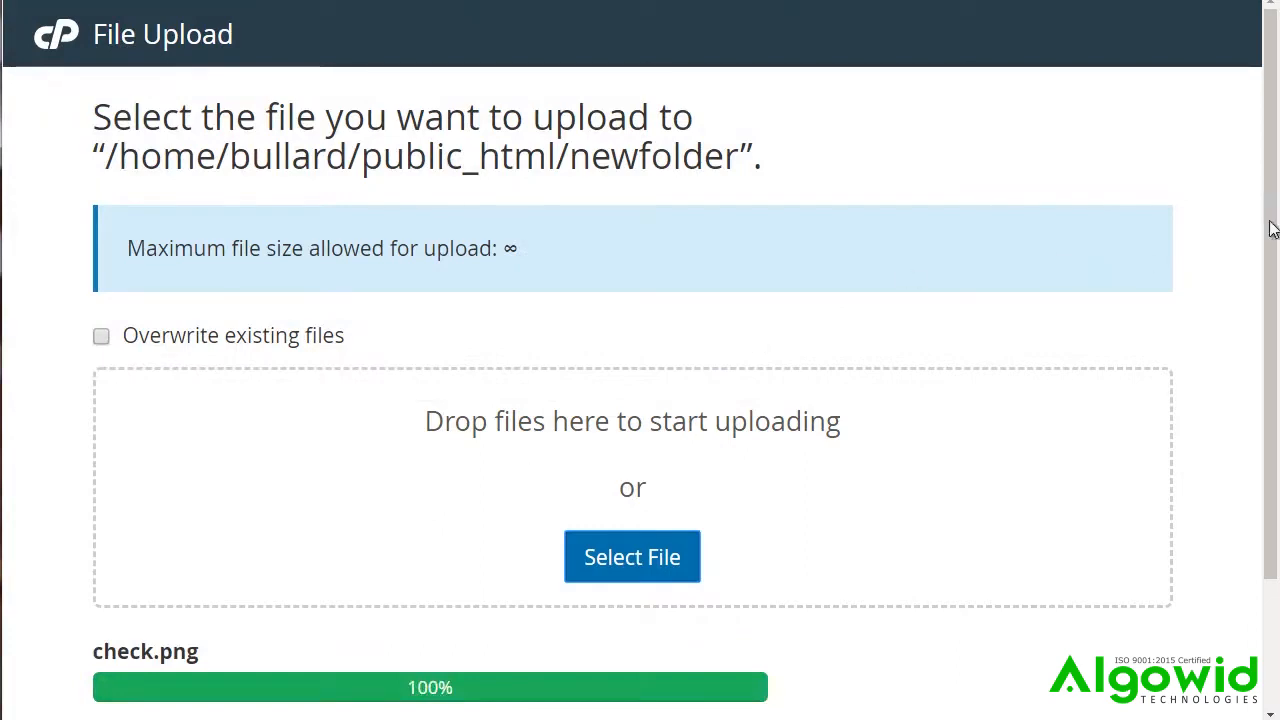
drag(1272, 220, 1123, 433)
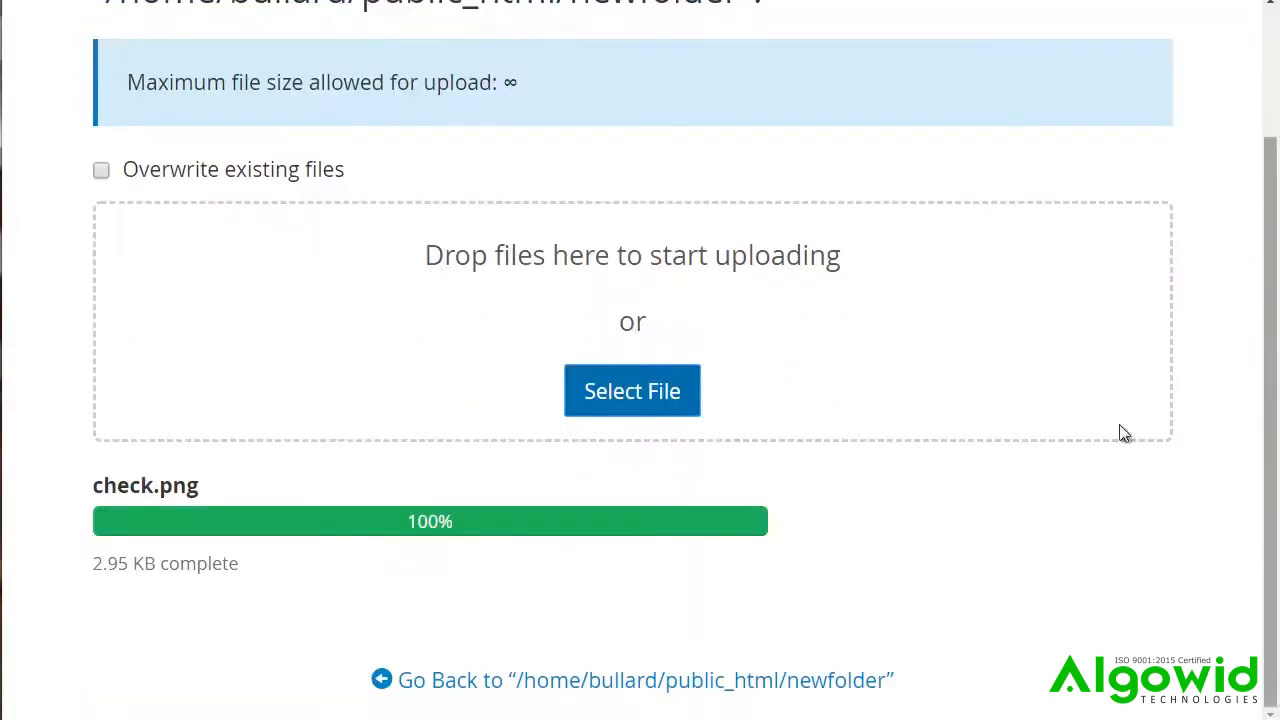
click(512, 684)
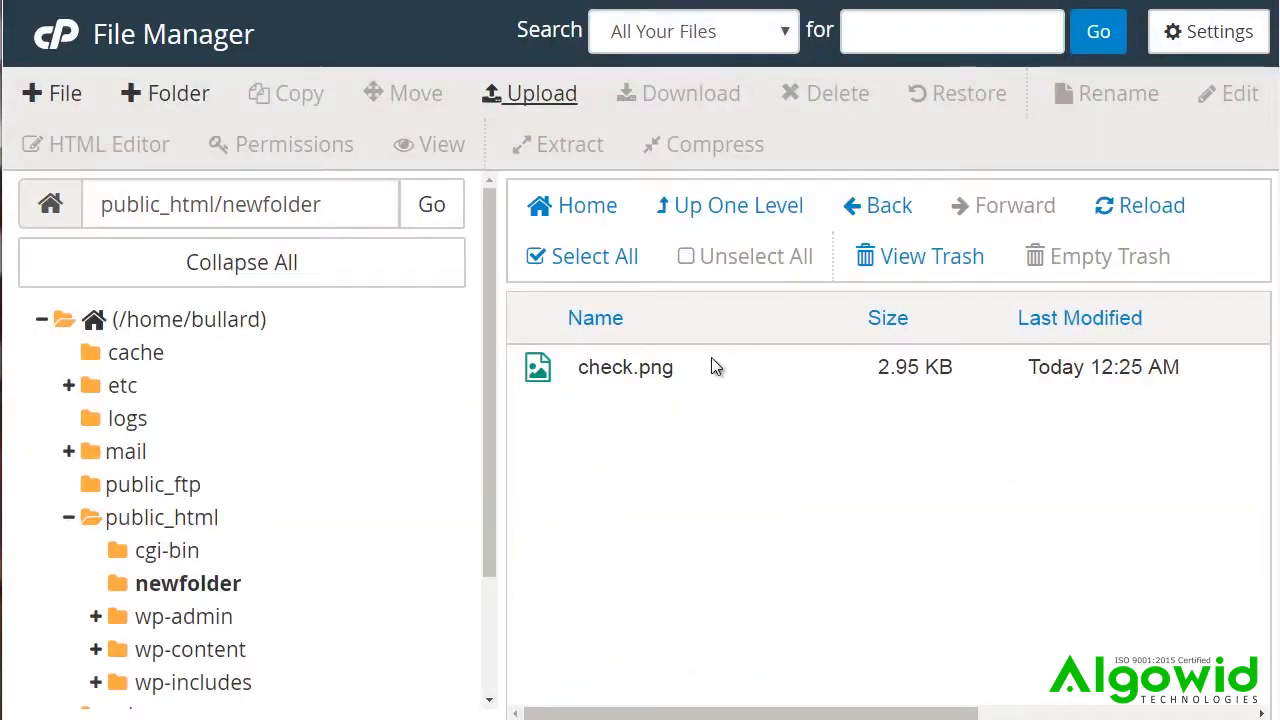
Step: Download check.png and compress it into a Zip Archive at /public_html/newfolder/check.png.zip
click(646, 373)
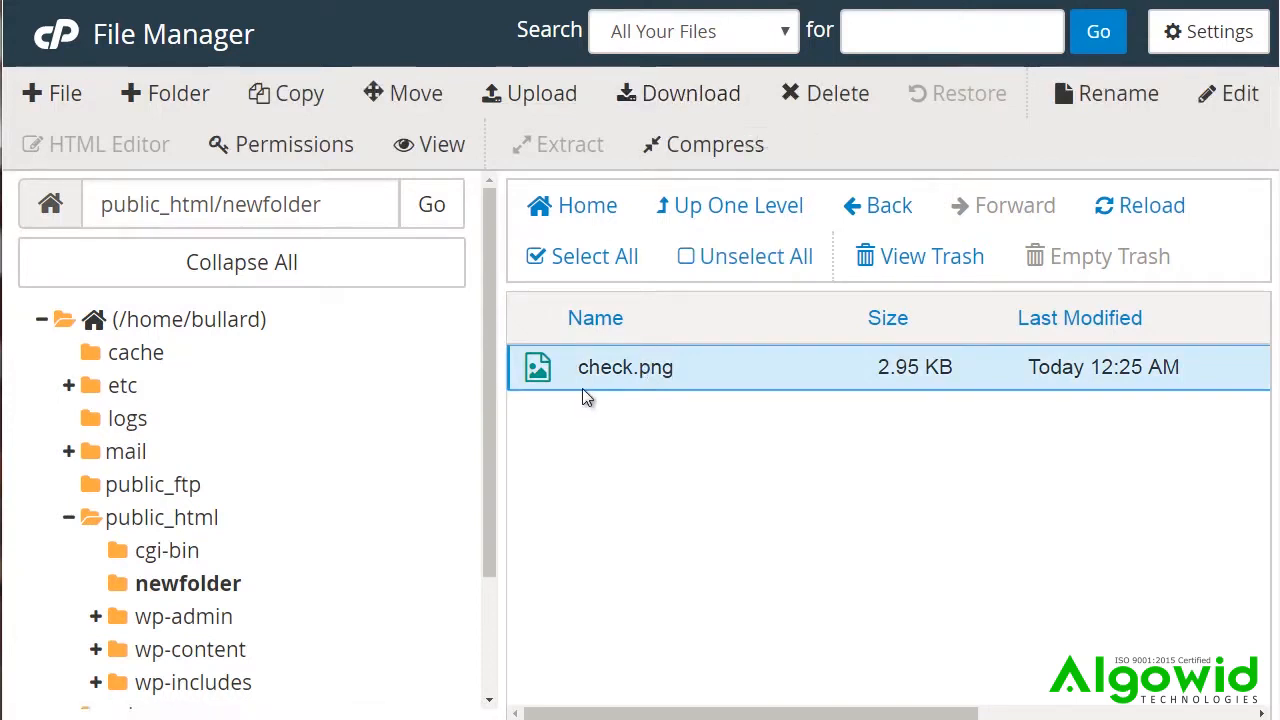
click(680, 100)
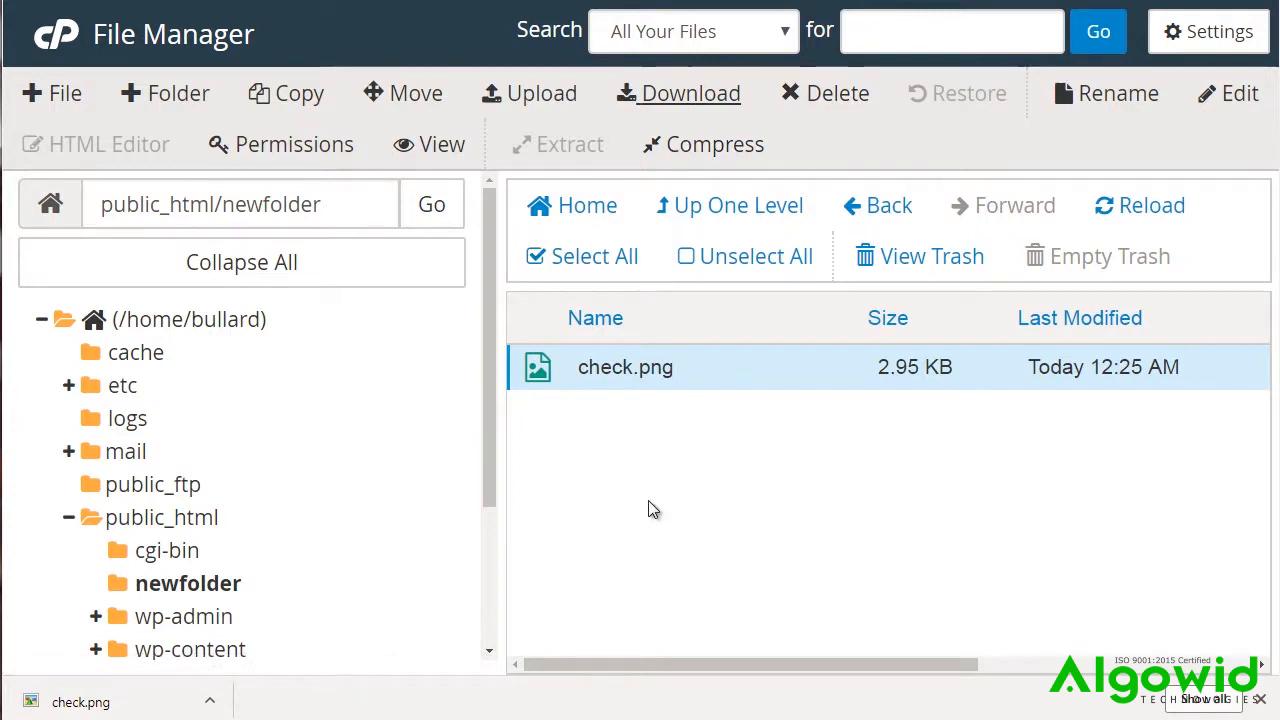
click(708, 146)
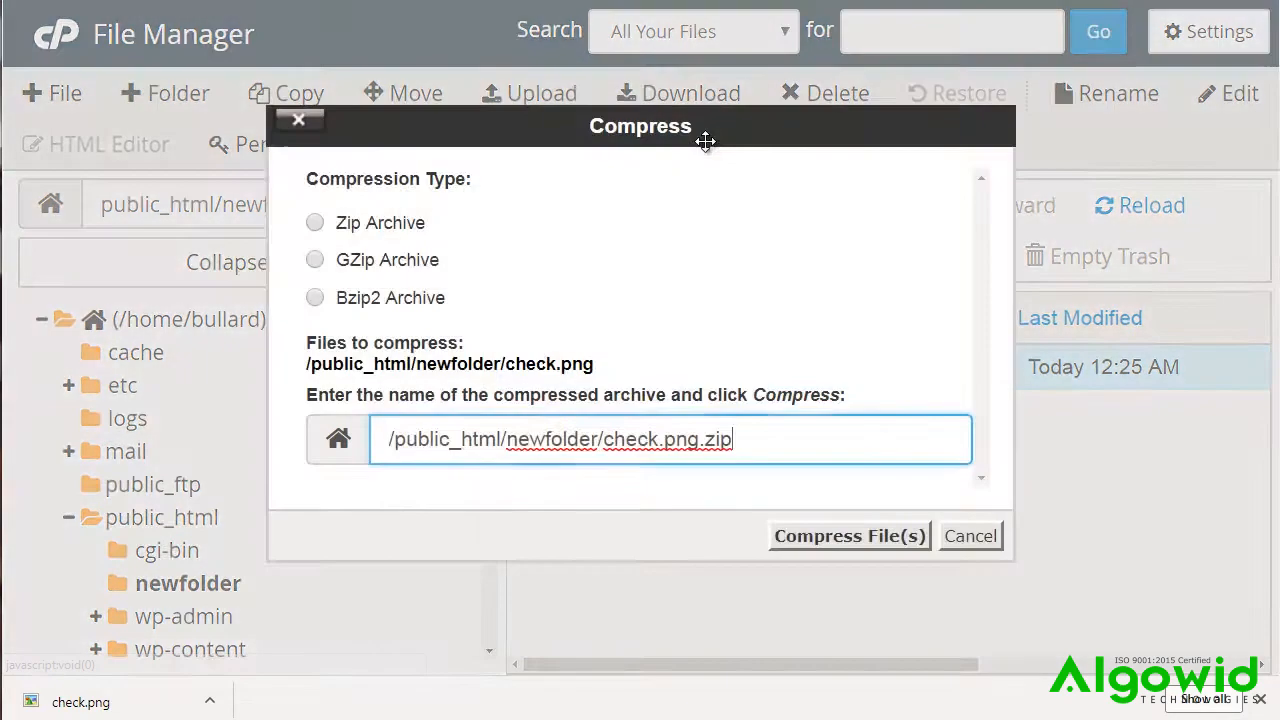
click(376, 222)
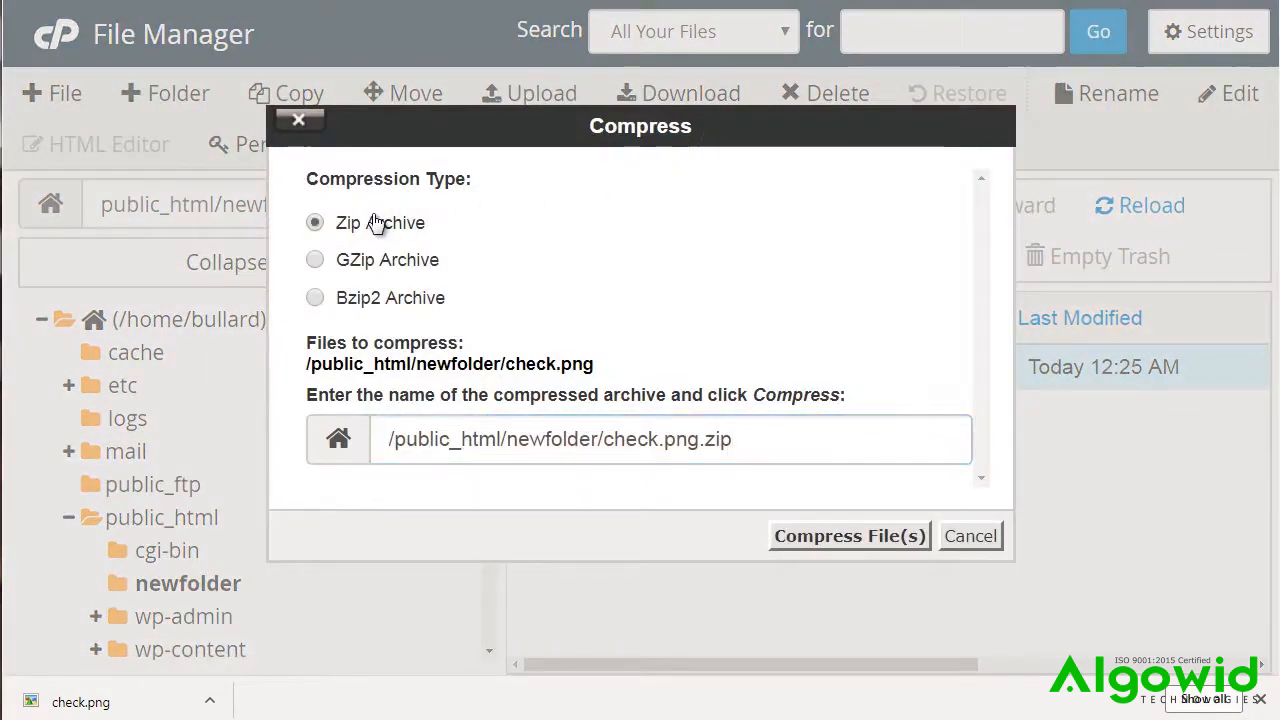
click(843, 532)
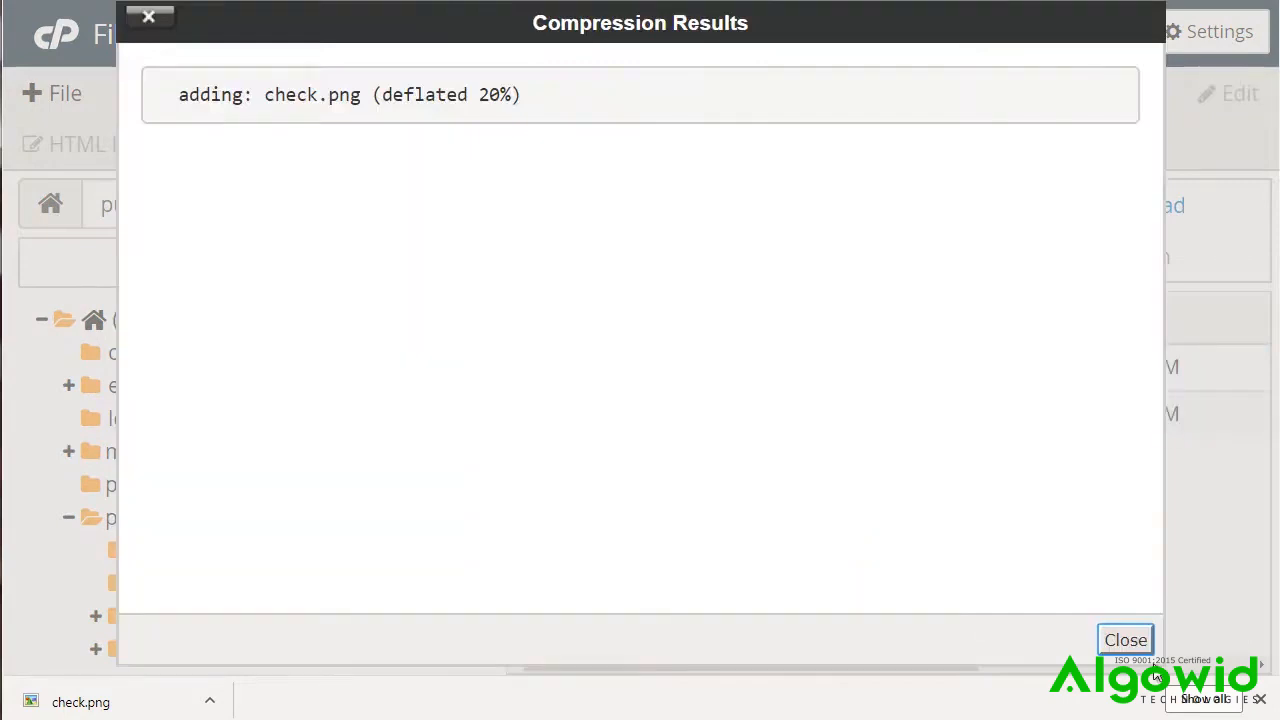
click(1138, 638)
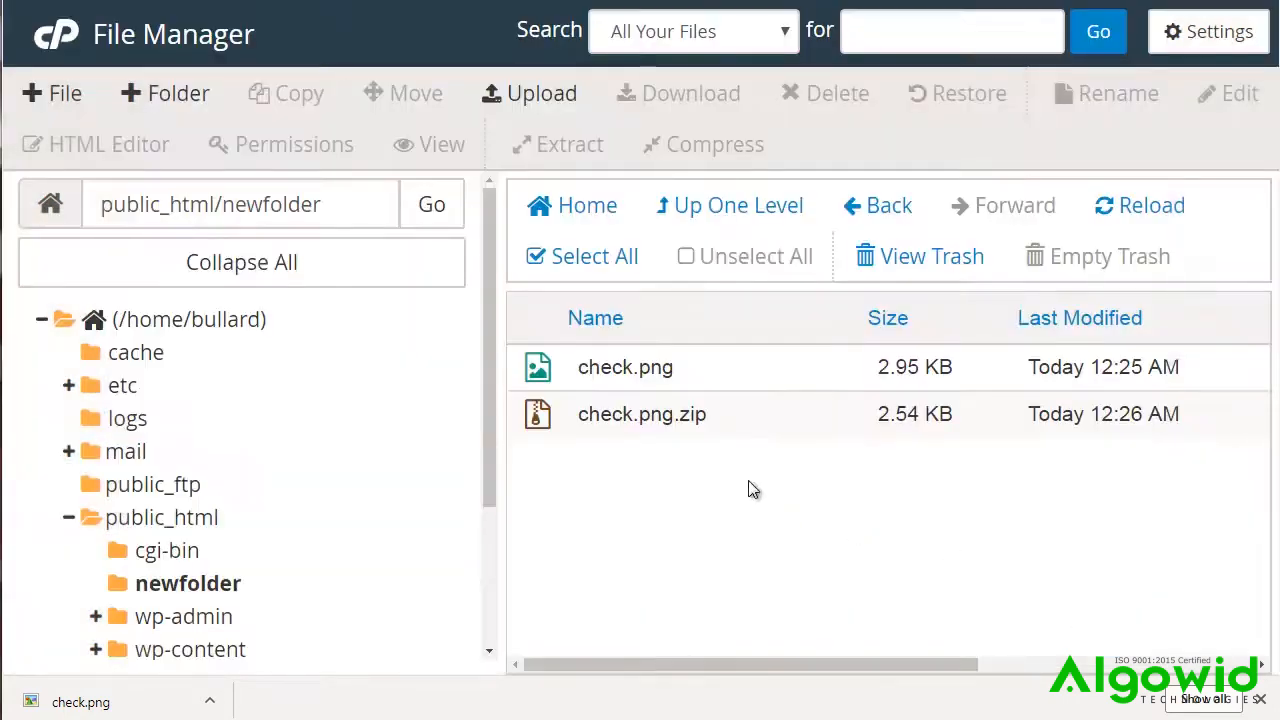
Step: Download check.png.zip and delete it to the trash with the permanent deletion option off
click(710, 416)
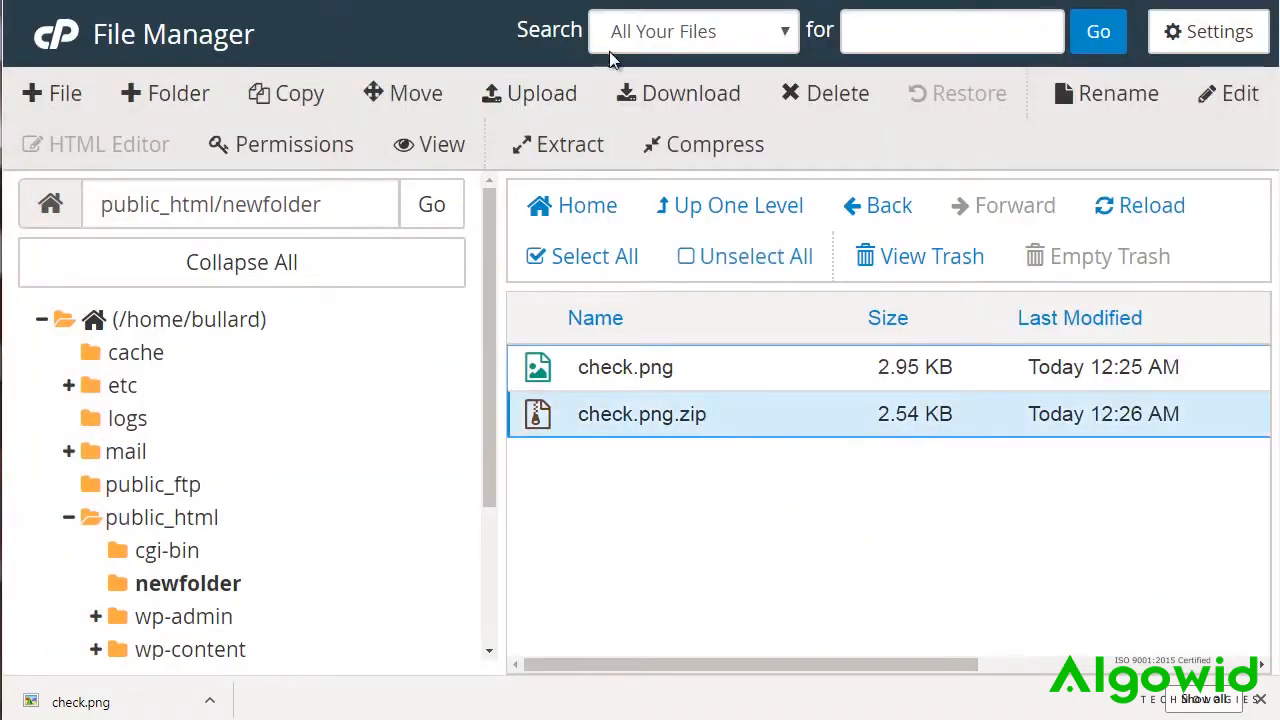
click(663, 93)
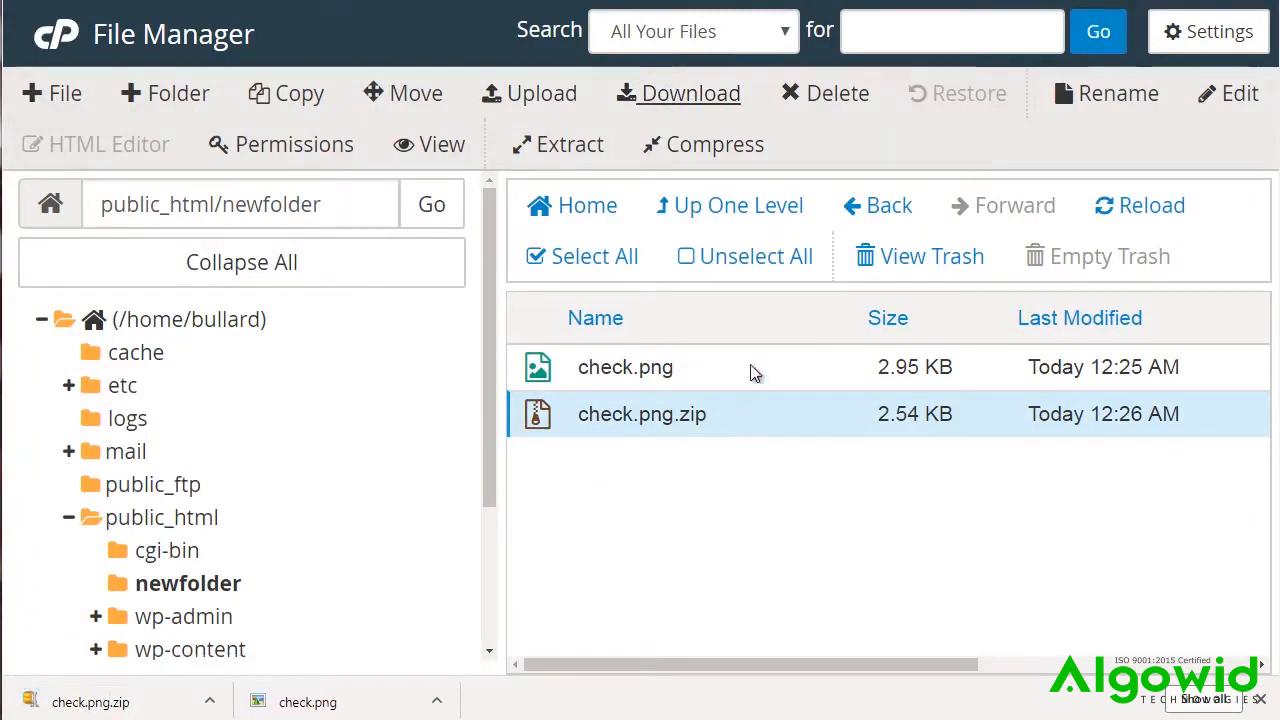
click(838, 95)
click(693, 353)
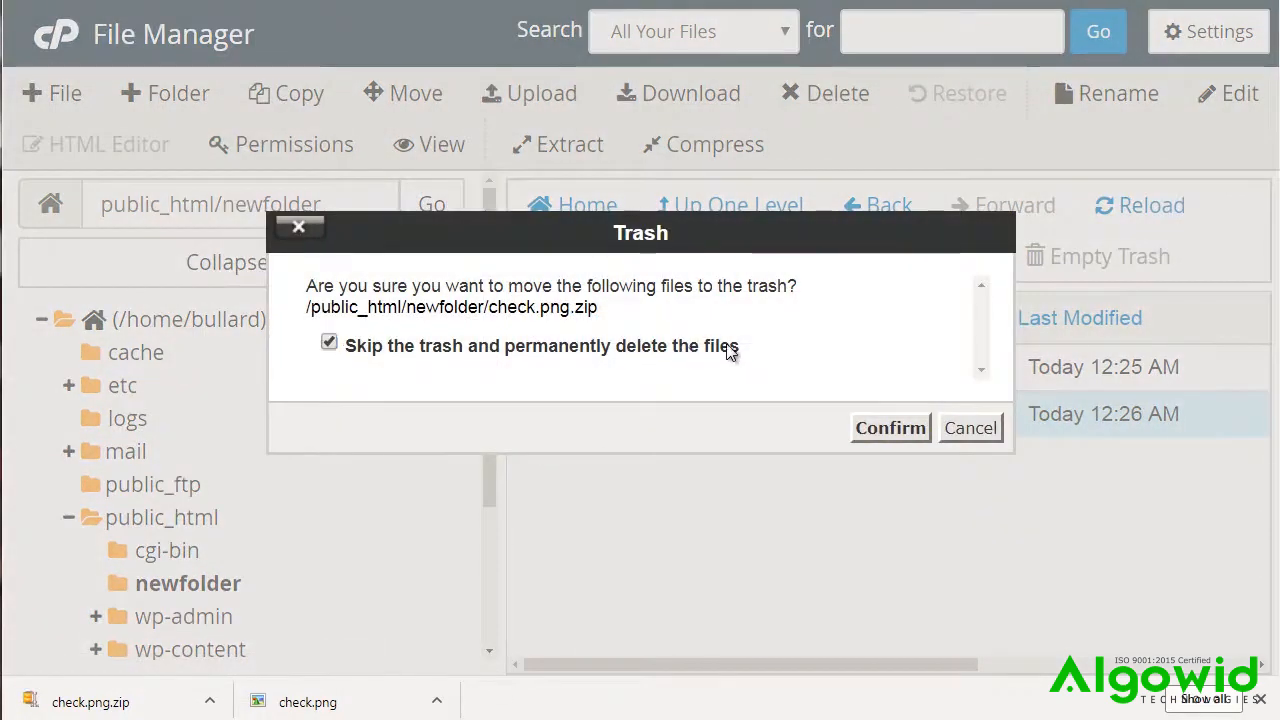
click(733, 350)
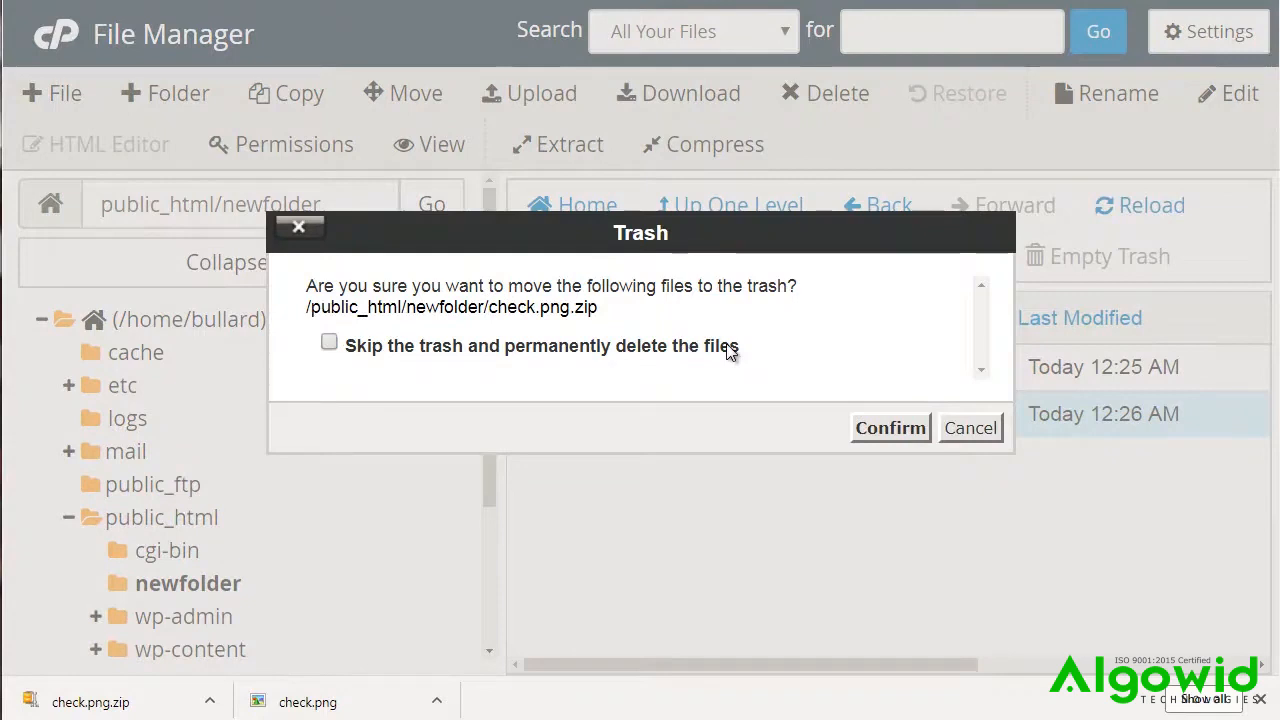
click(893, 436)
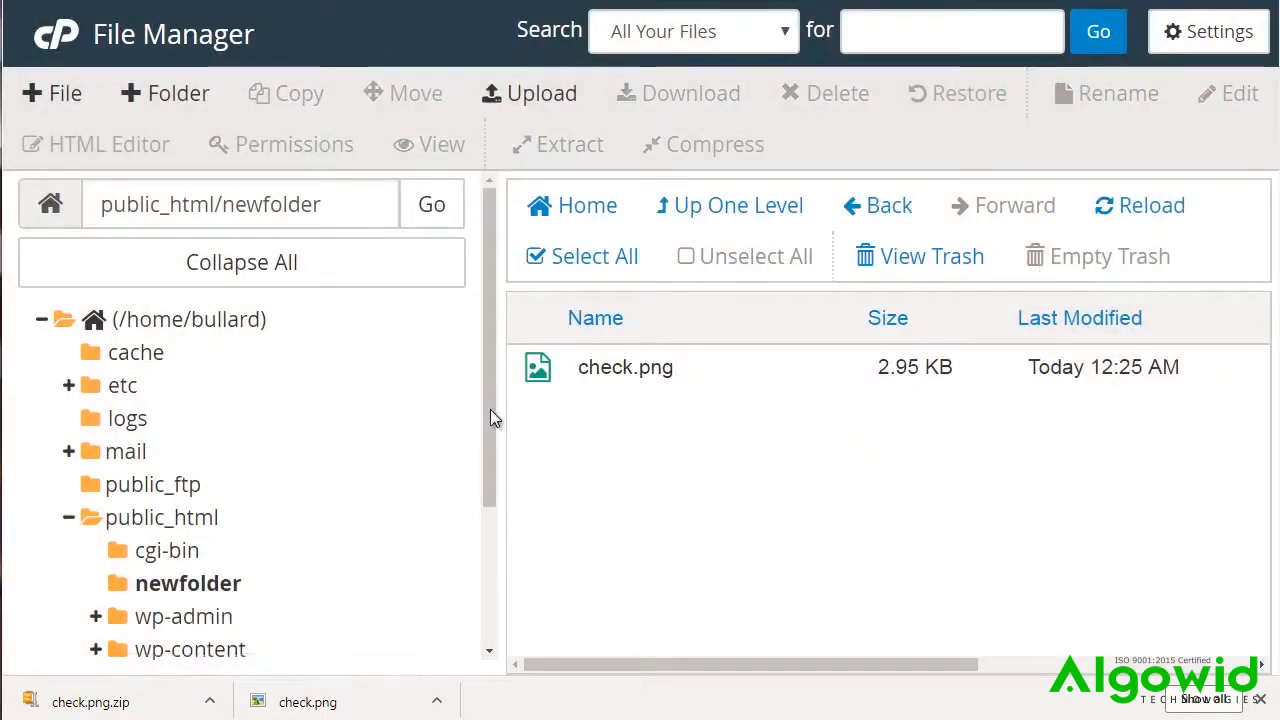
Step: View the Rename dialog and the Edit dialog for check.png, cancelling each without changes
drag(488, 407, 488, 483)
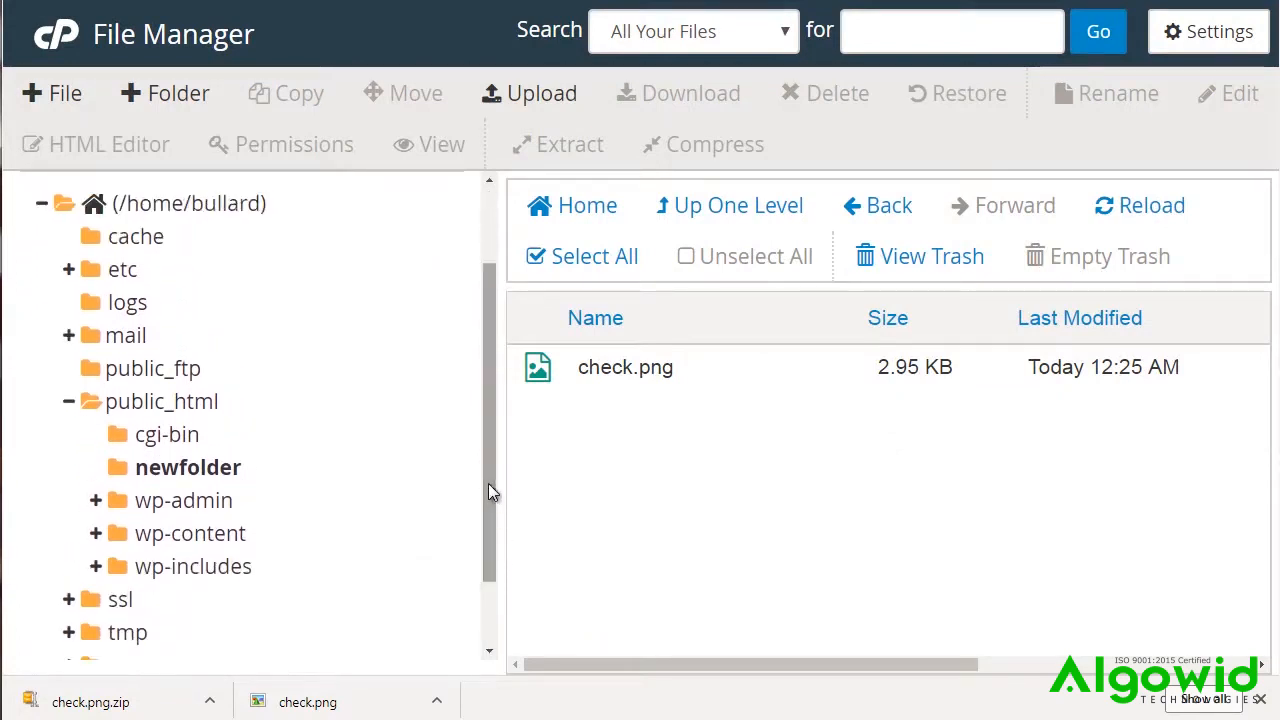
click(748, 370)
click(1126, 88)
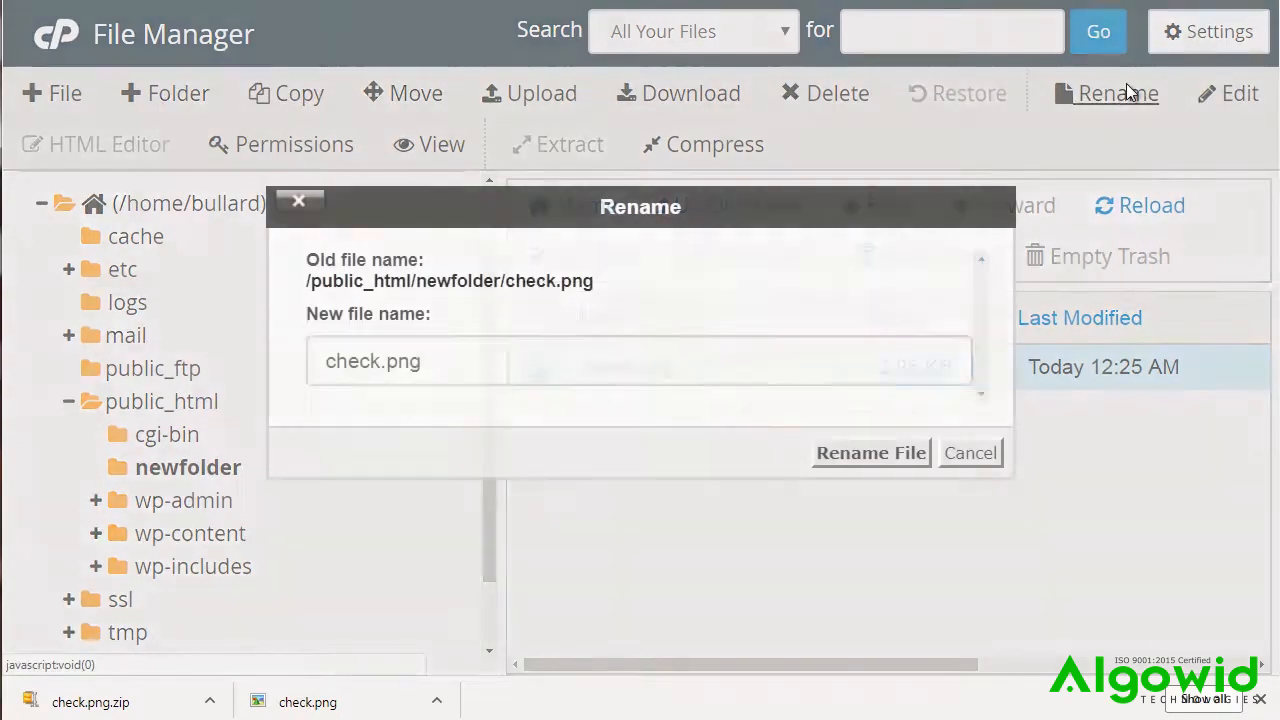
click(960, 458)
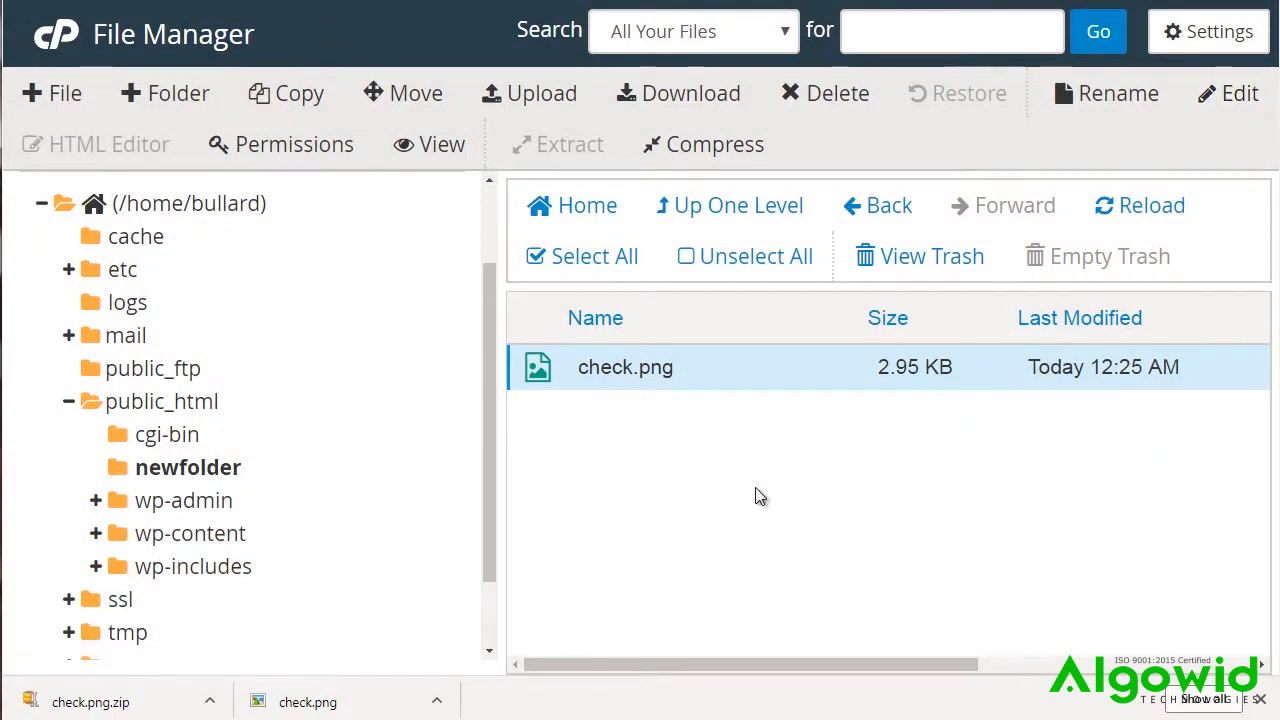
click(1233, 104)
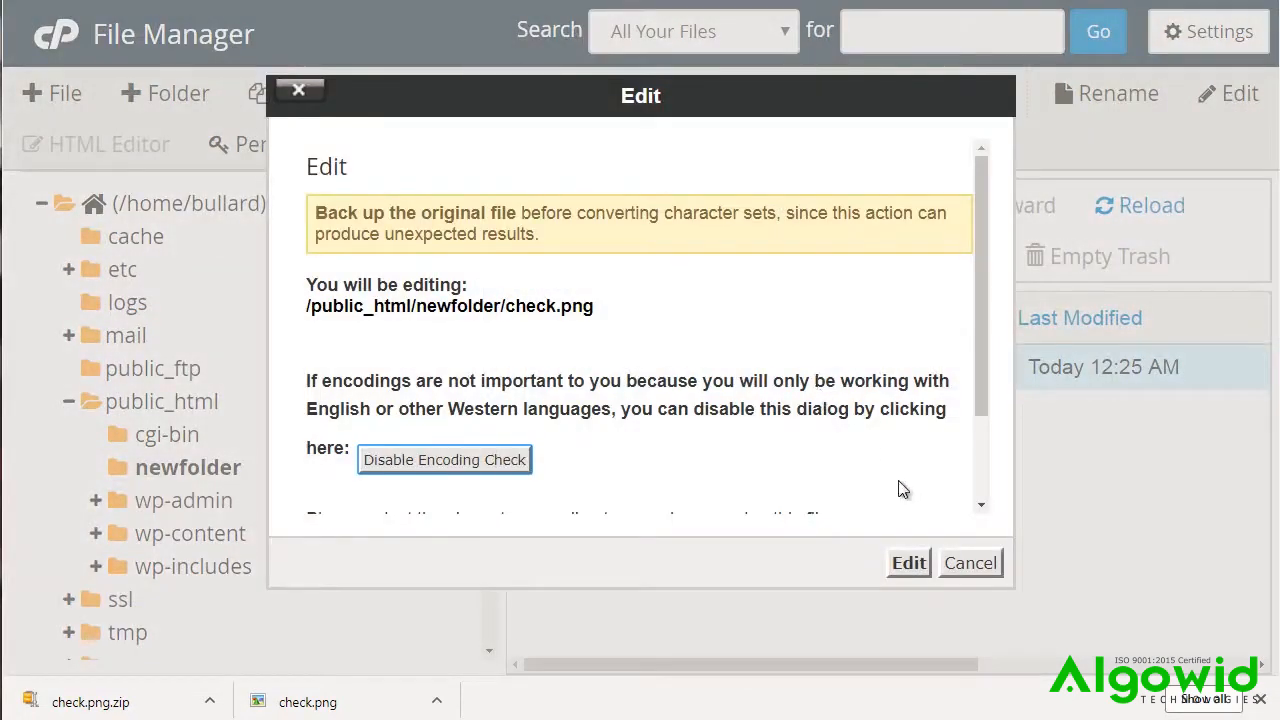
click(966, 567)
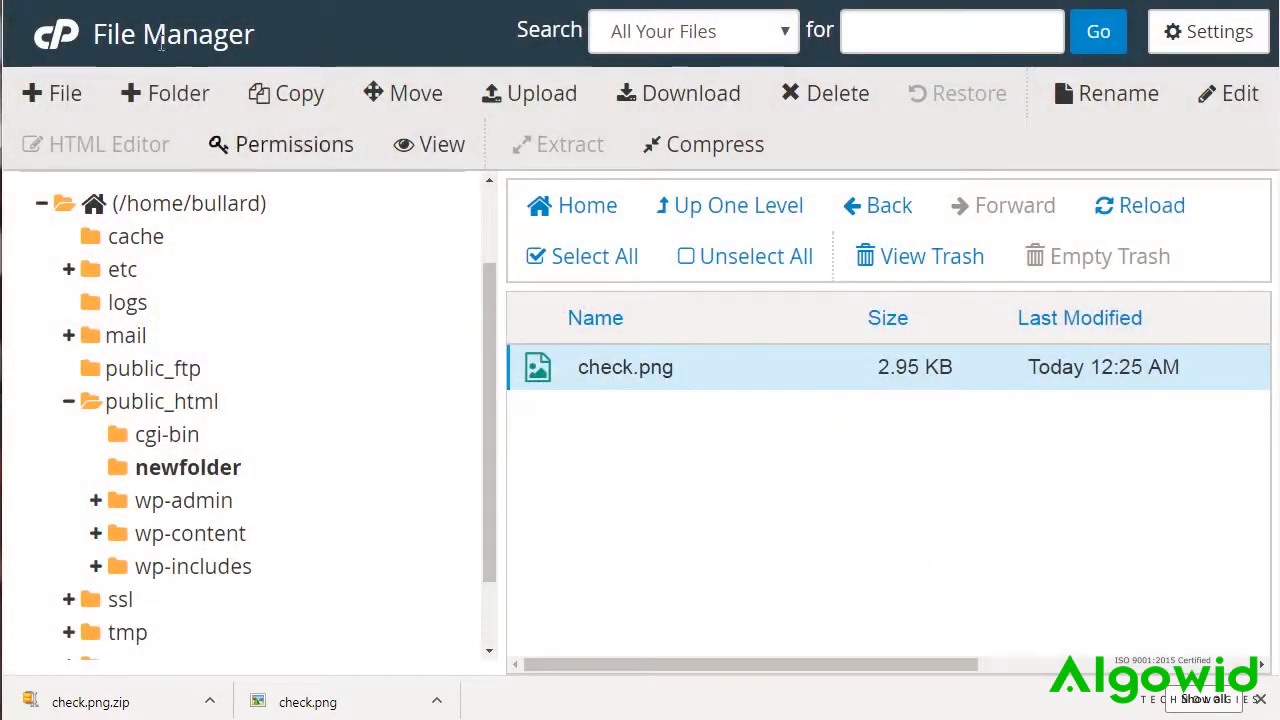
Step: Create a new file named file.txt in /public_html/newfolder
click(62, 92)
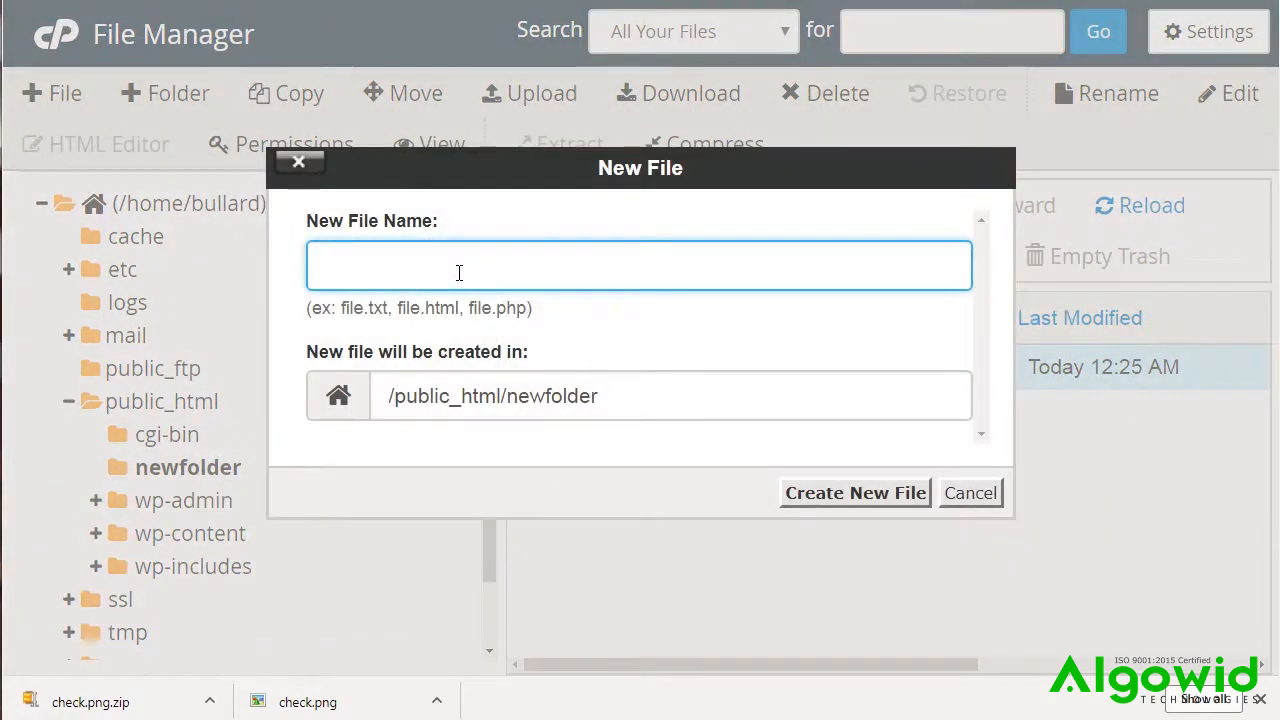
text(file.txt)
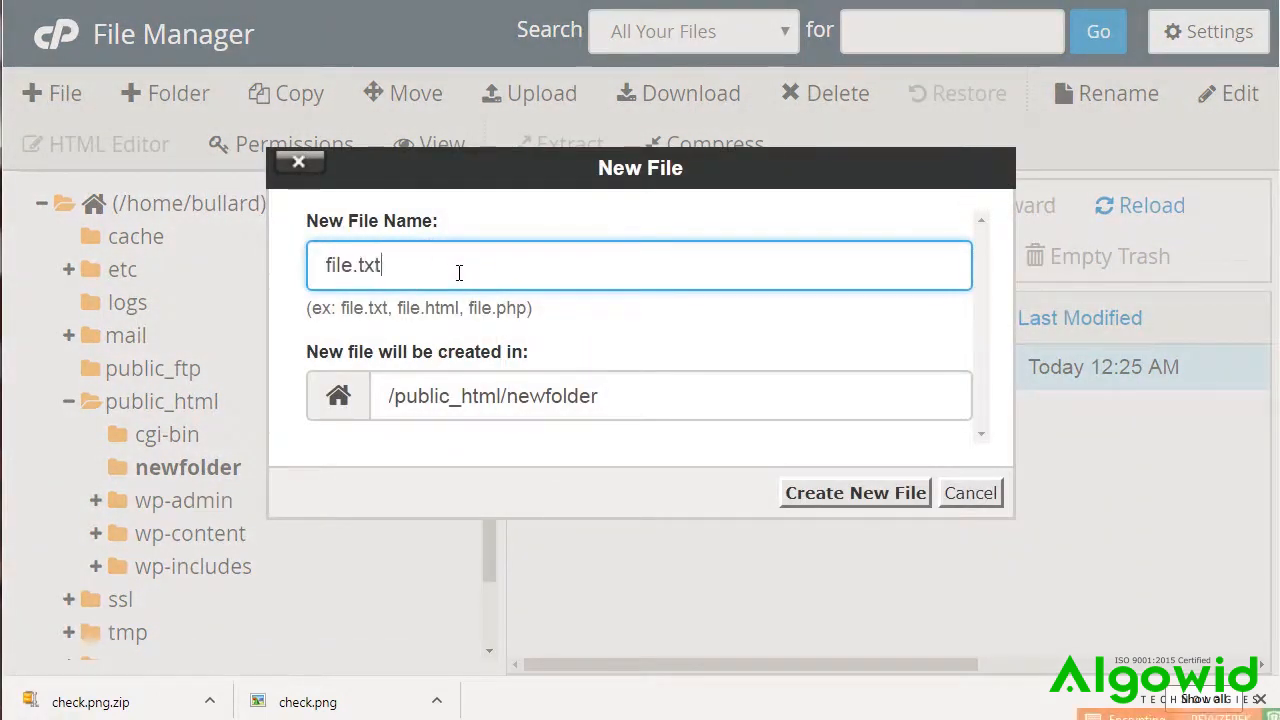
click(866, 506)
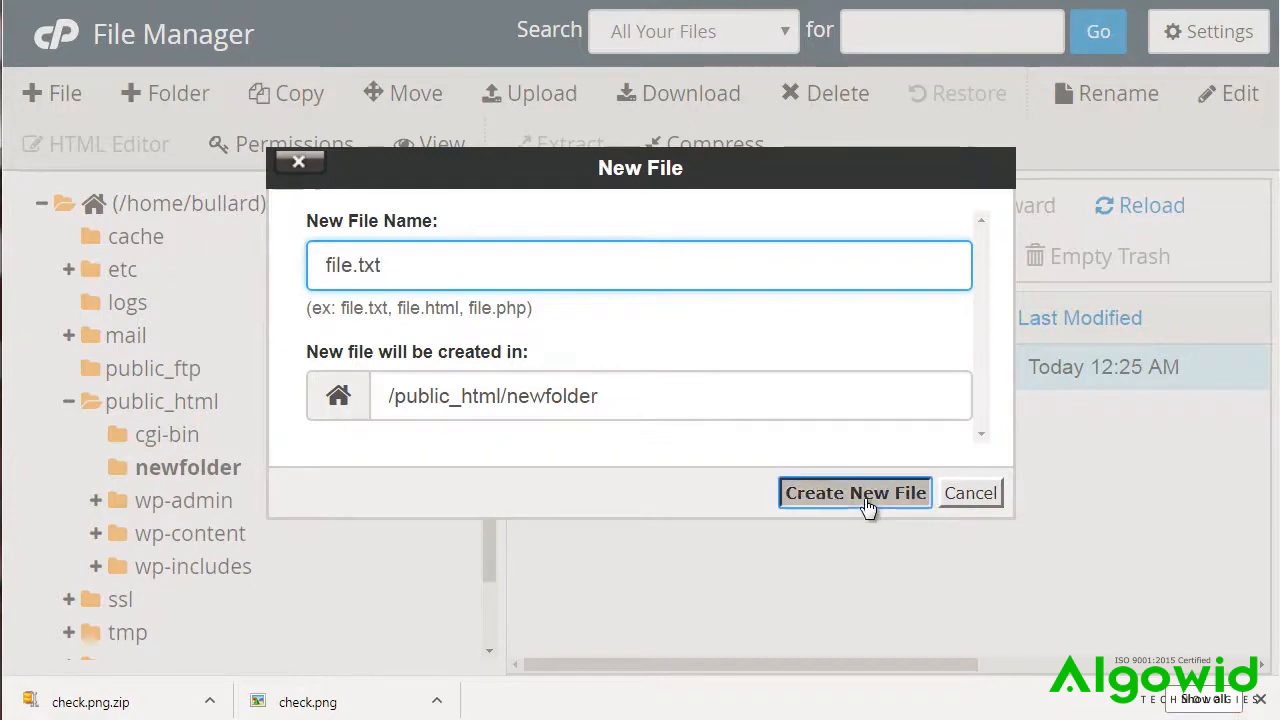
Step: Open file.txt in the text editor to view it, and close the editor without changes
click(742, 416)
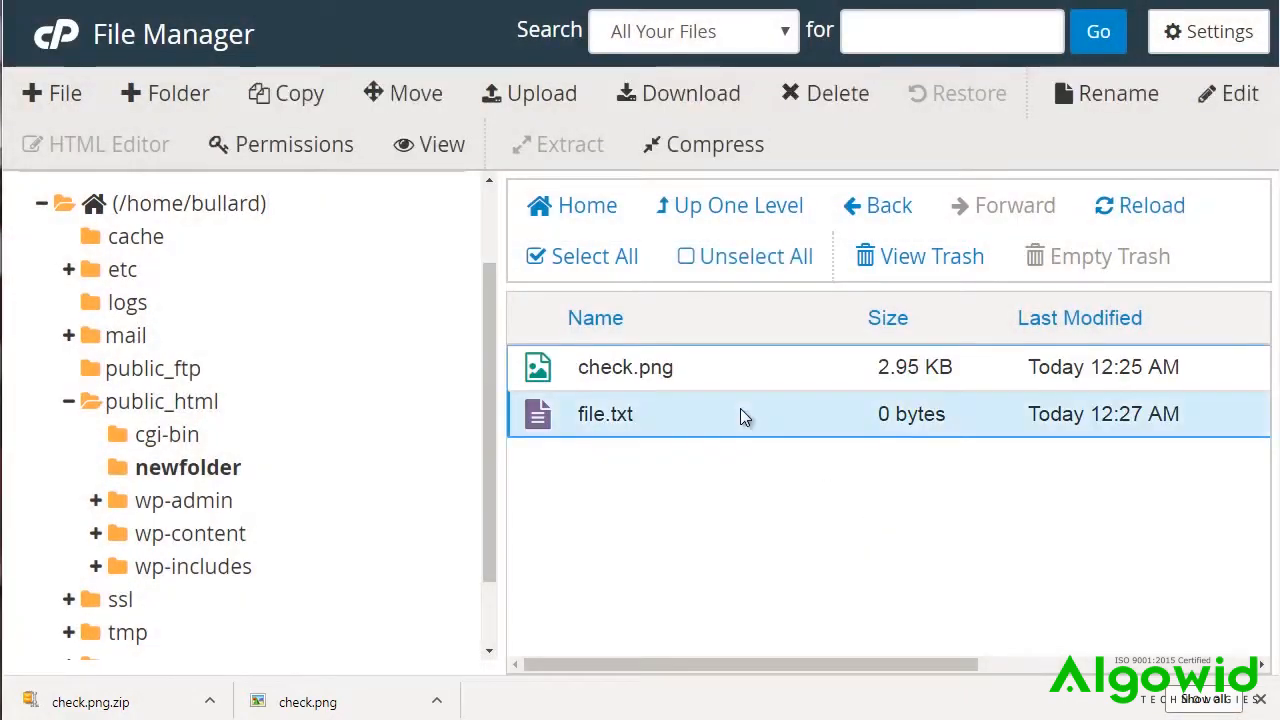
click(1243, 100)
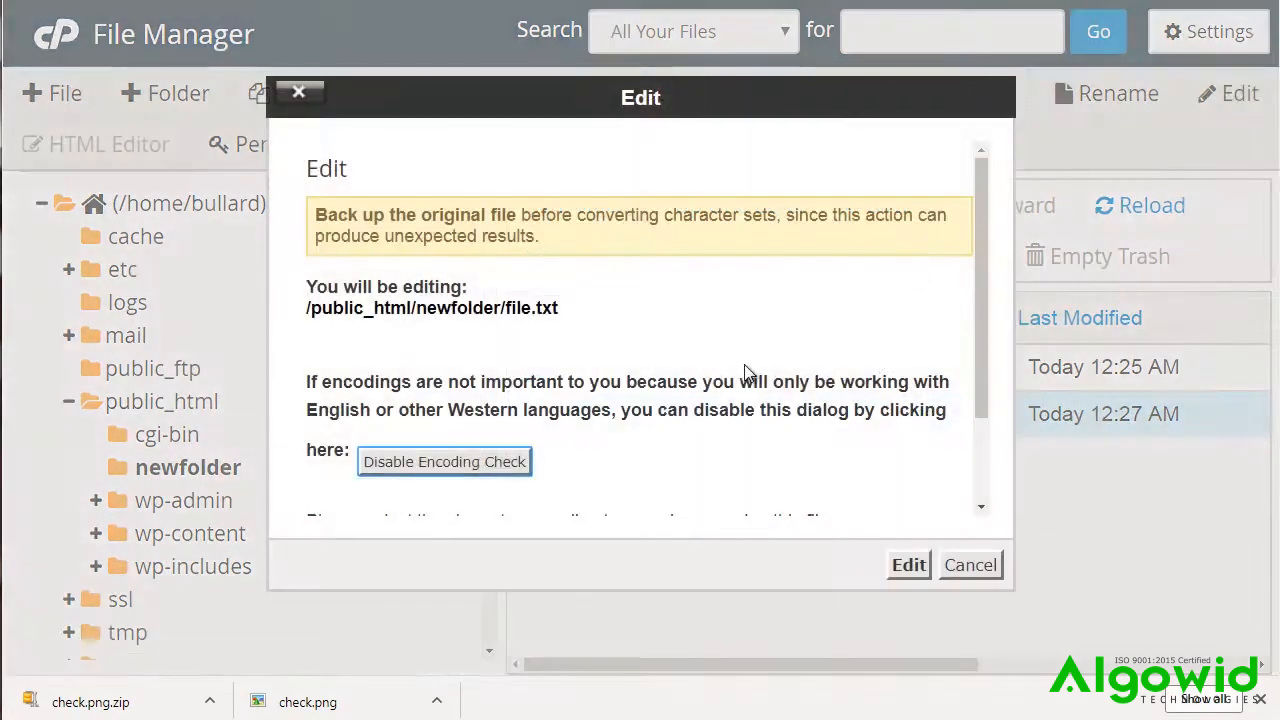
click(906, 565)
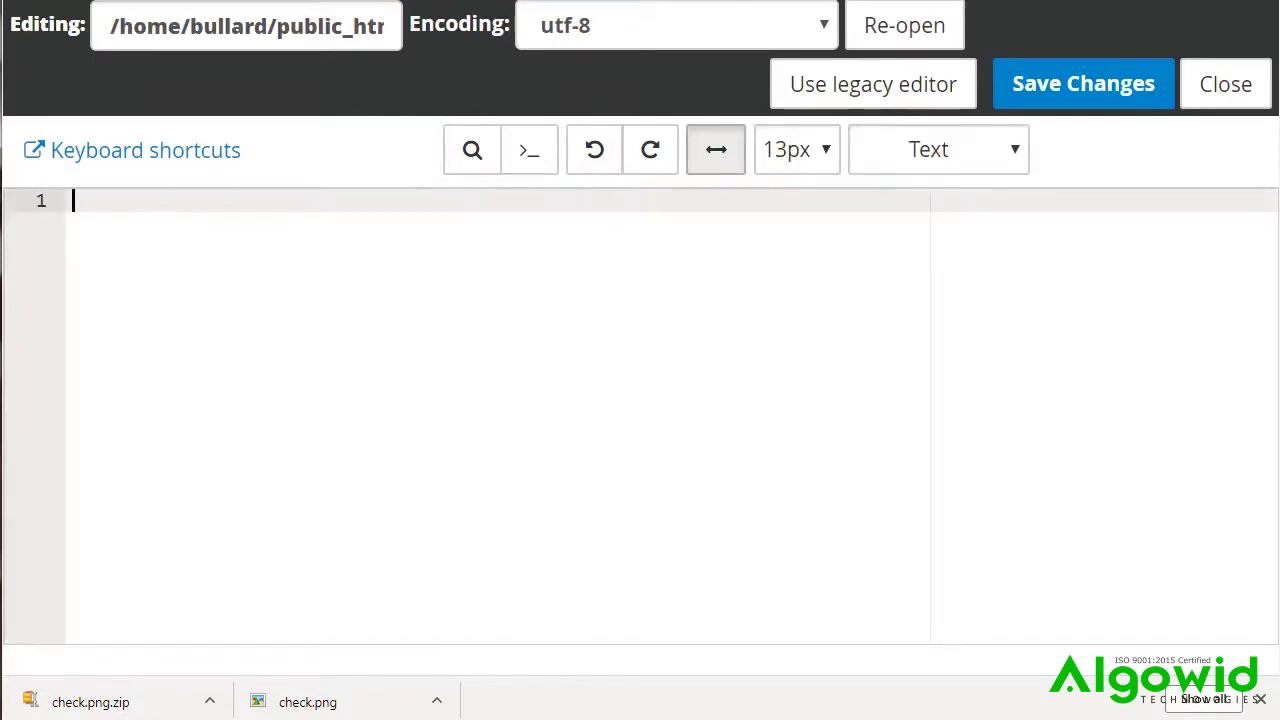
key(ctrl+w)
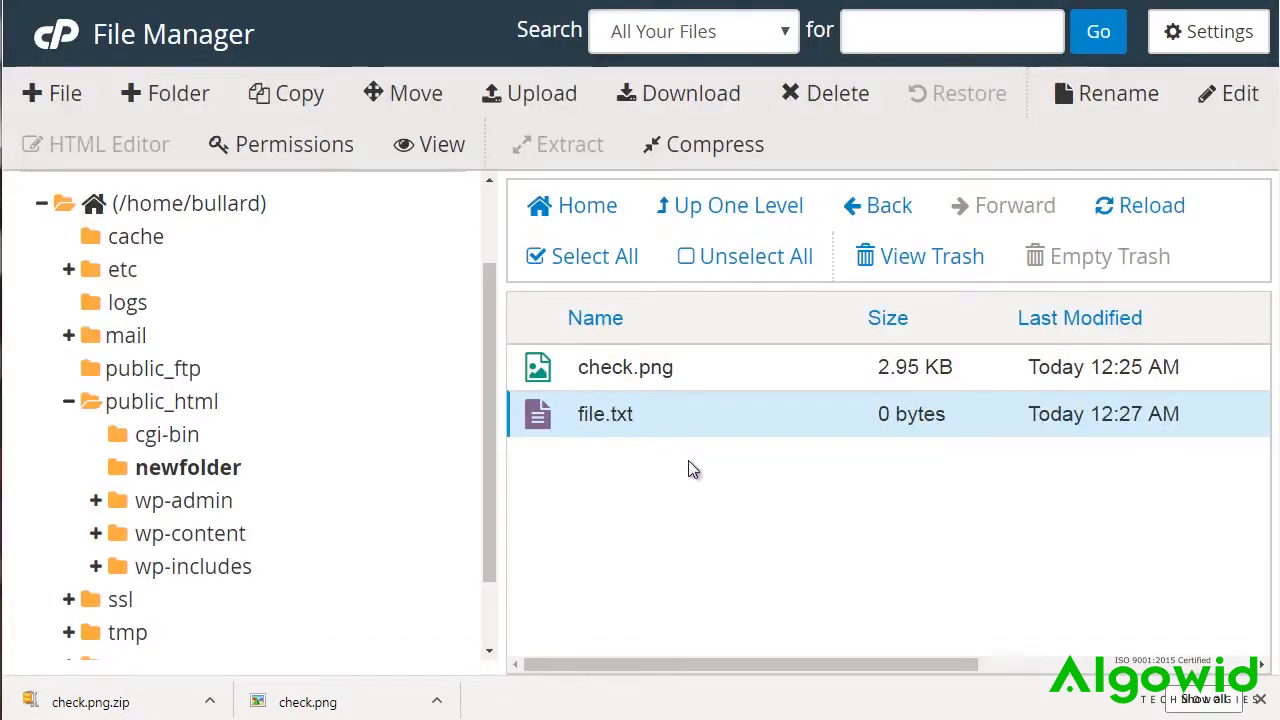
Step: Create a new file named file.html in /public_html/newfolder
click(60, 93)
text(file.t)
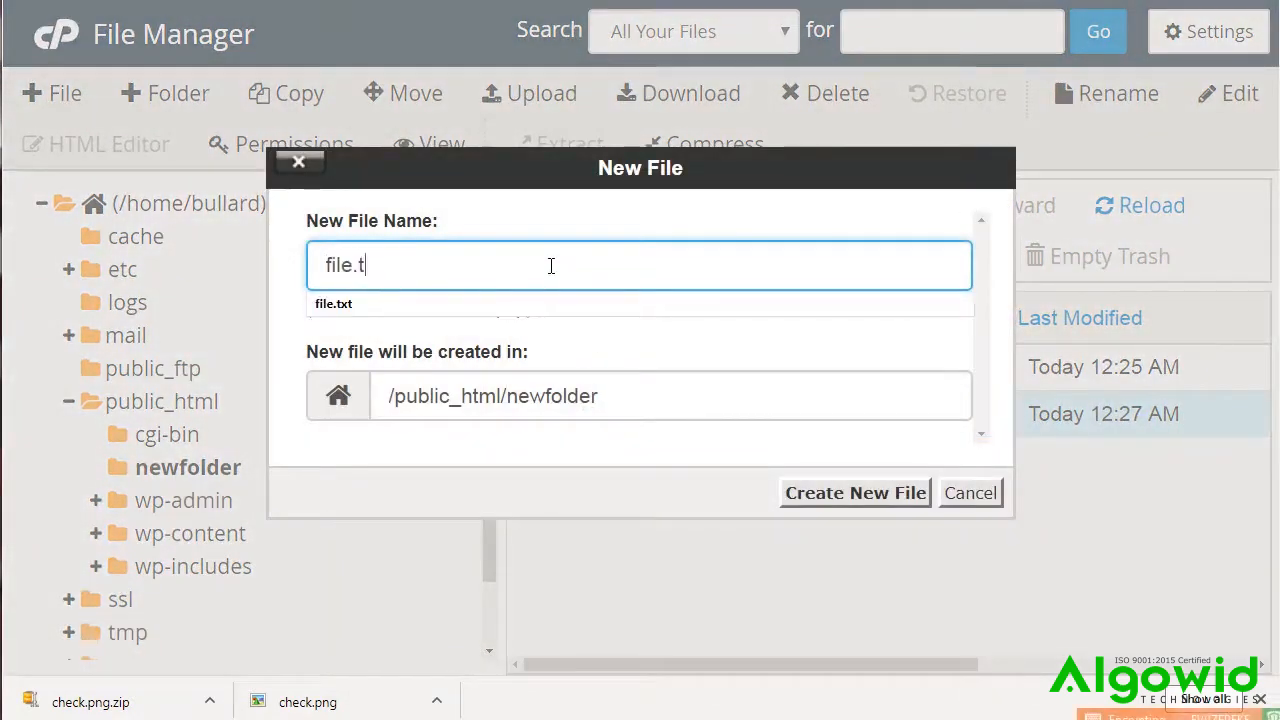
key(BackSpace)
text(html)
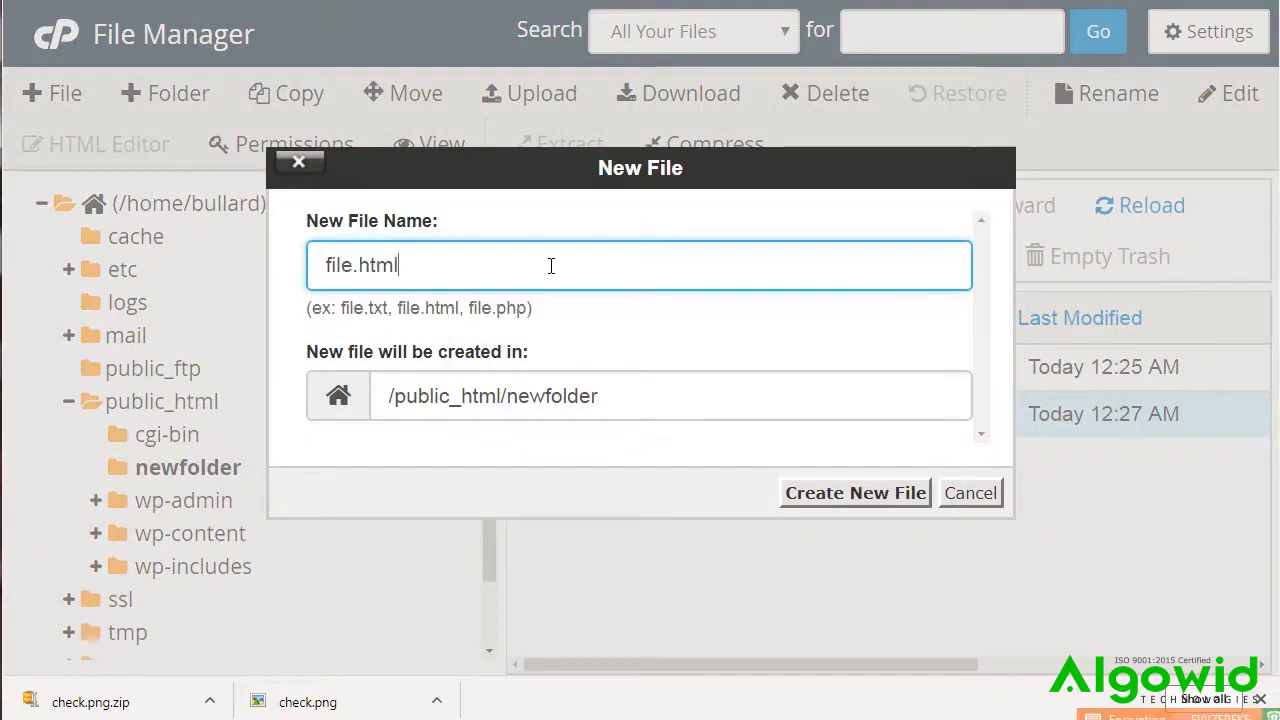
click(866, 494)
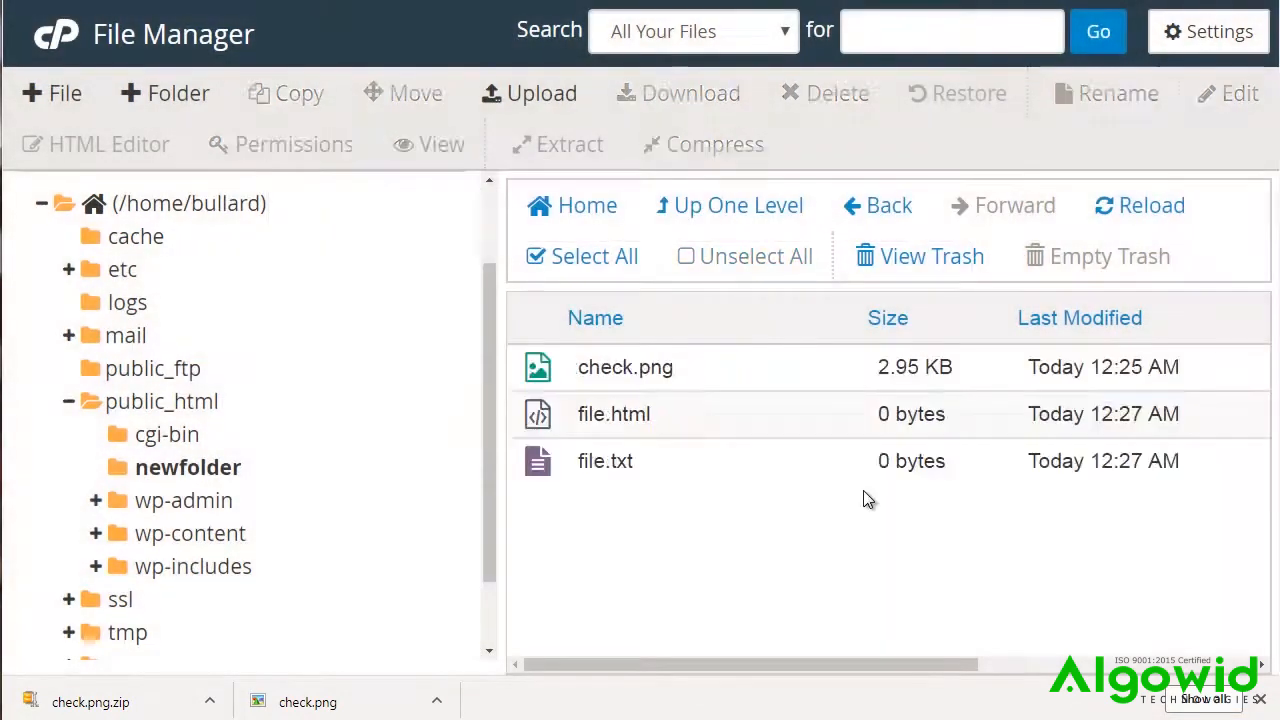
Step: Open file.html in the HTML Editor to view it, and return to the newfolder listing without changes
click(835, 430)
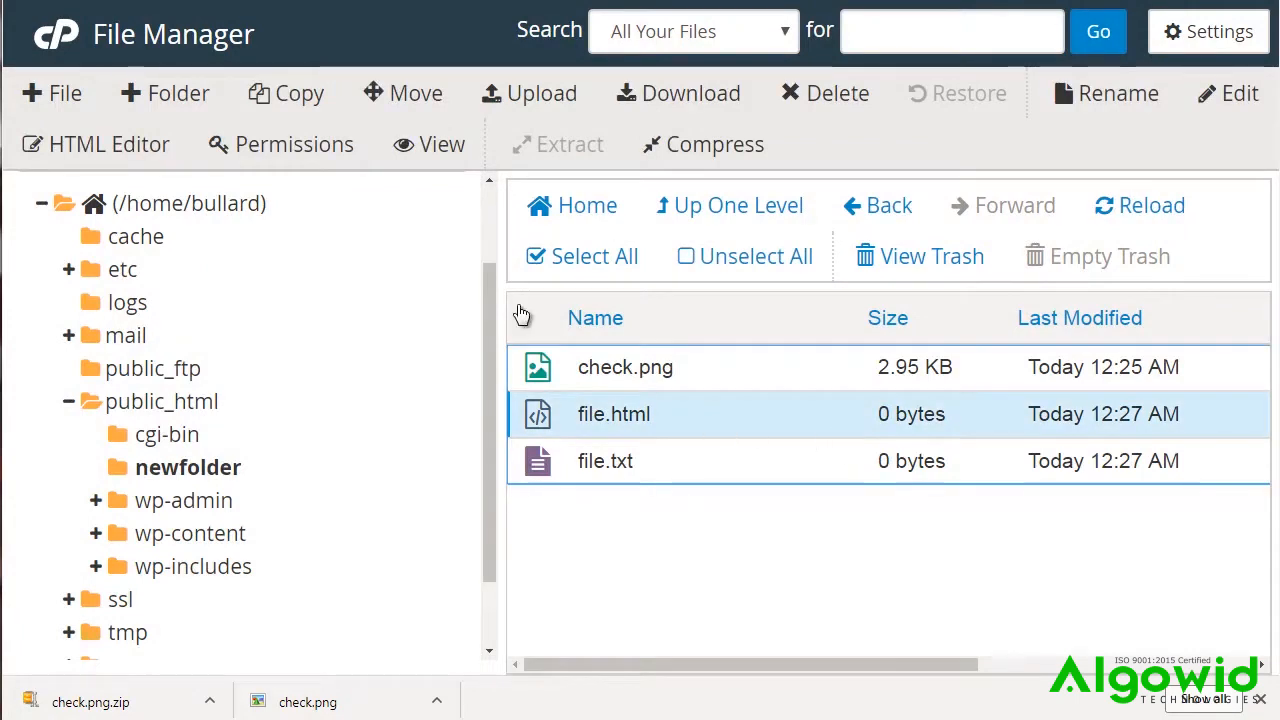
click(152, 146)
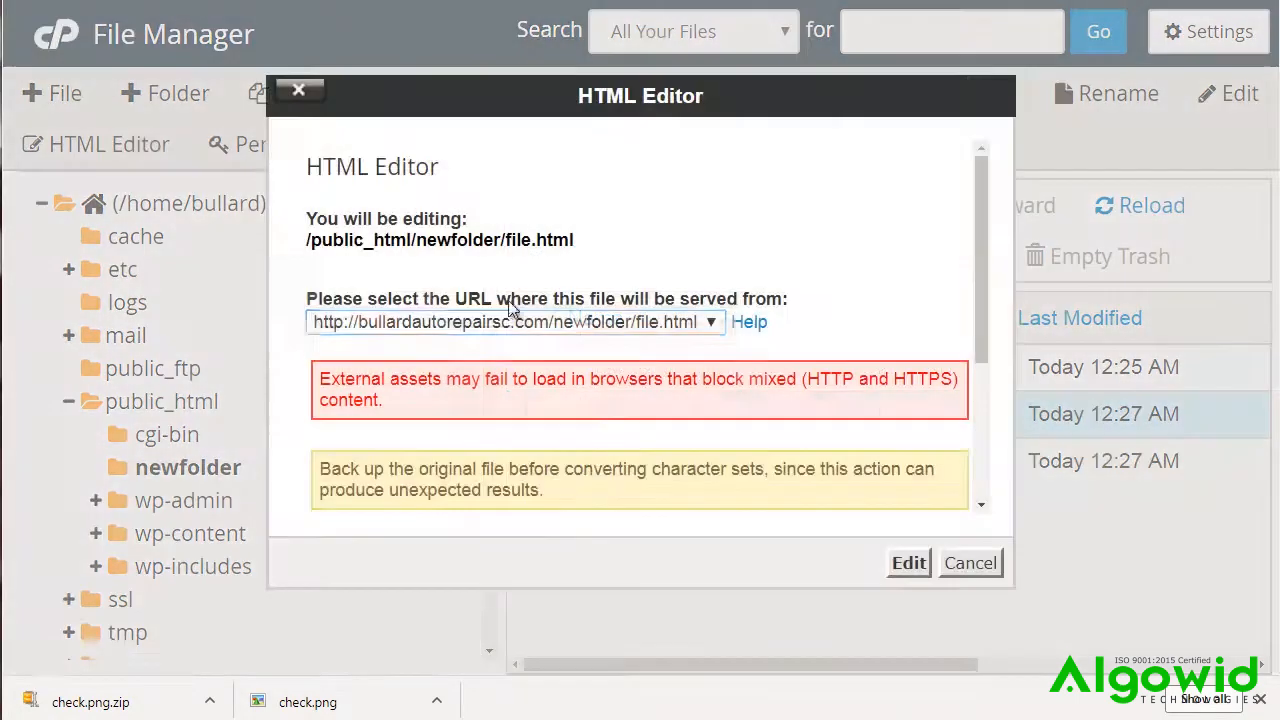
click(912, 565)
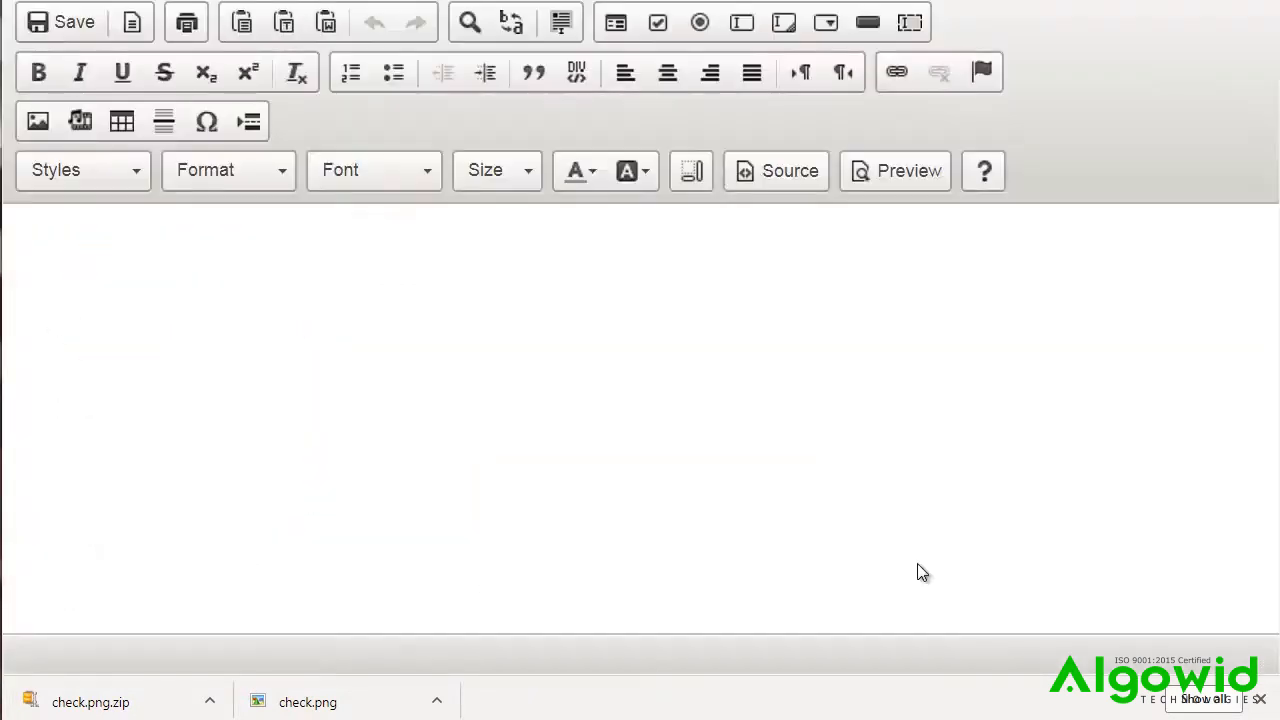
click(476, 350)
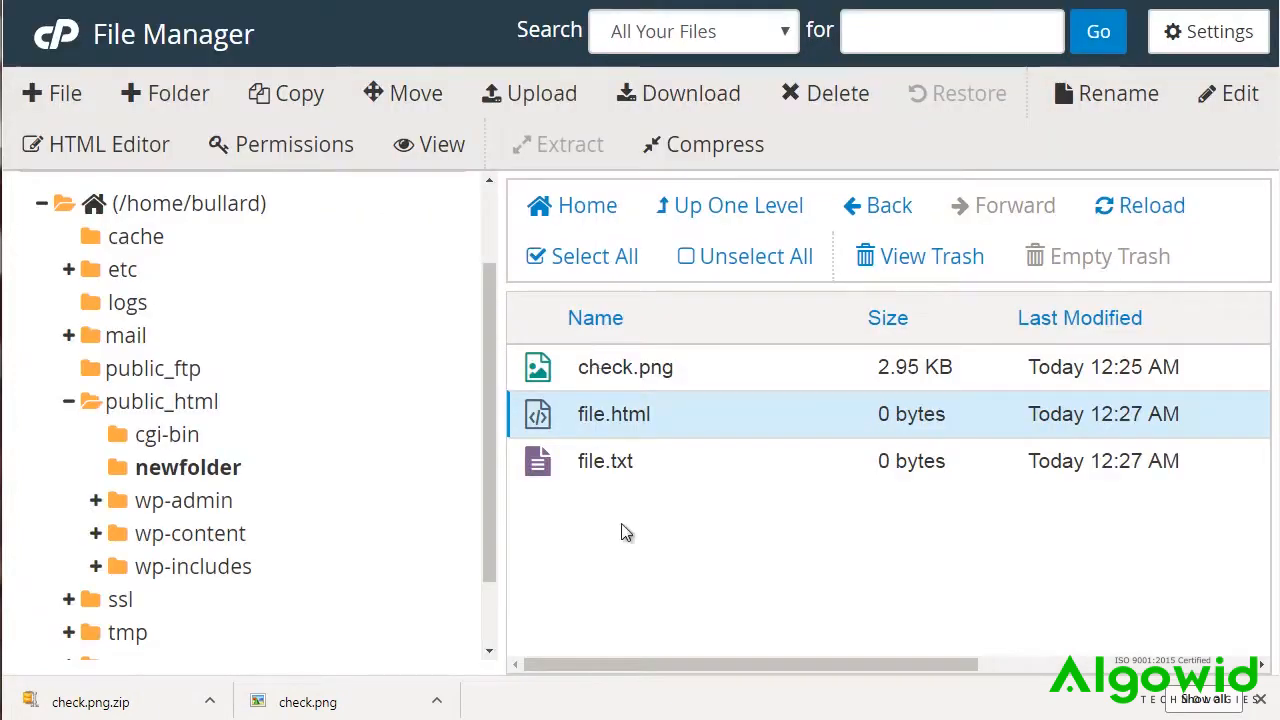
Step: View the Change Permissions dialog for file.html and cancel it without changes
click(338, 150)
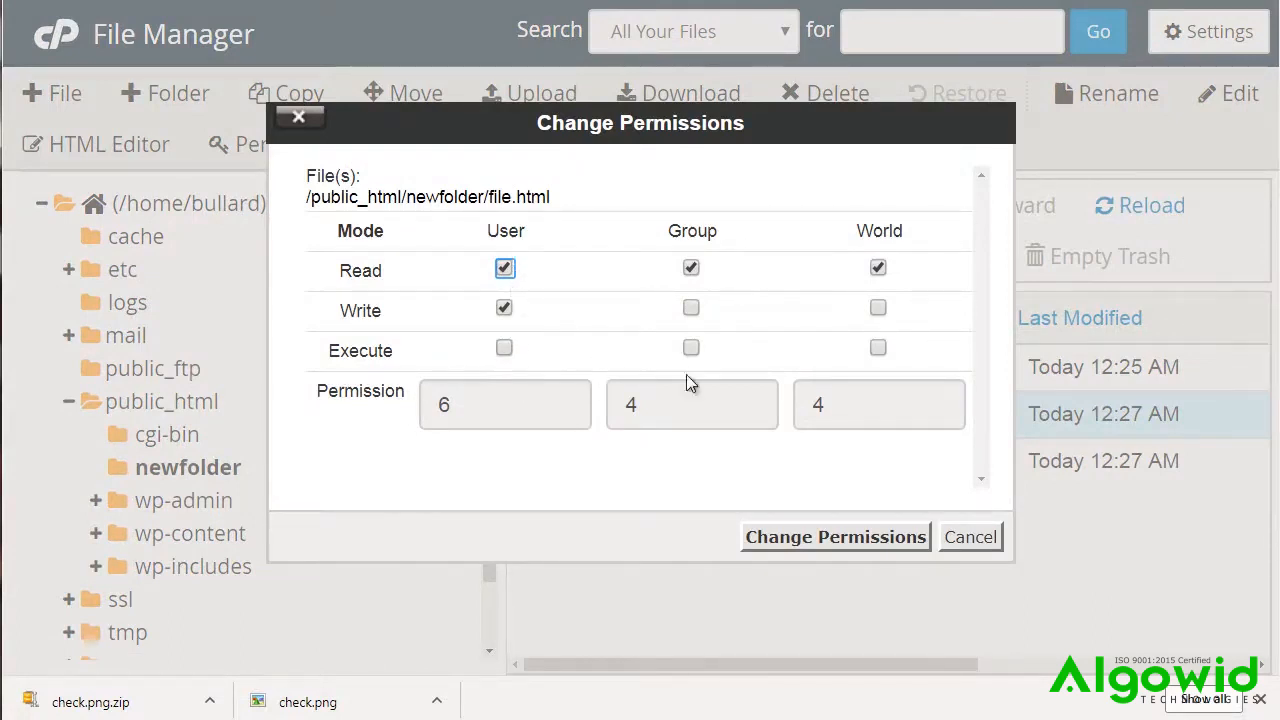
click(877, 267)
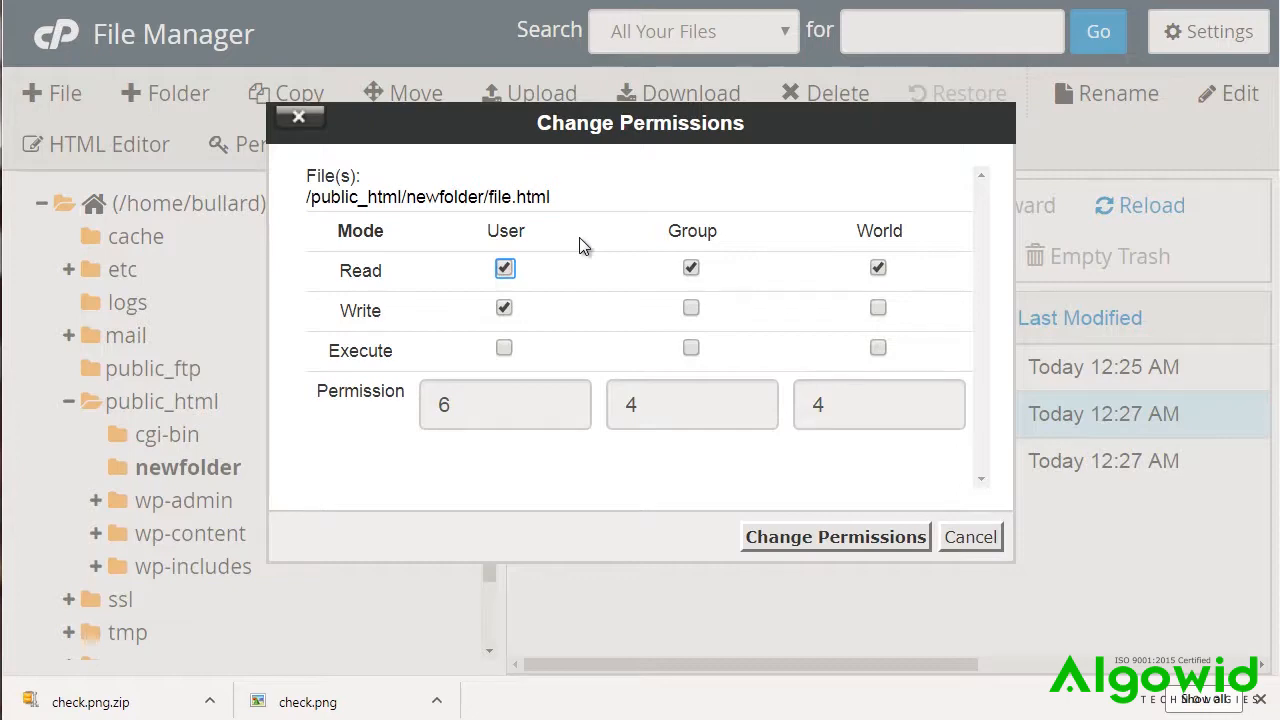
click(965, 552)
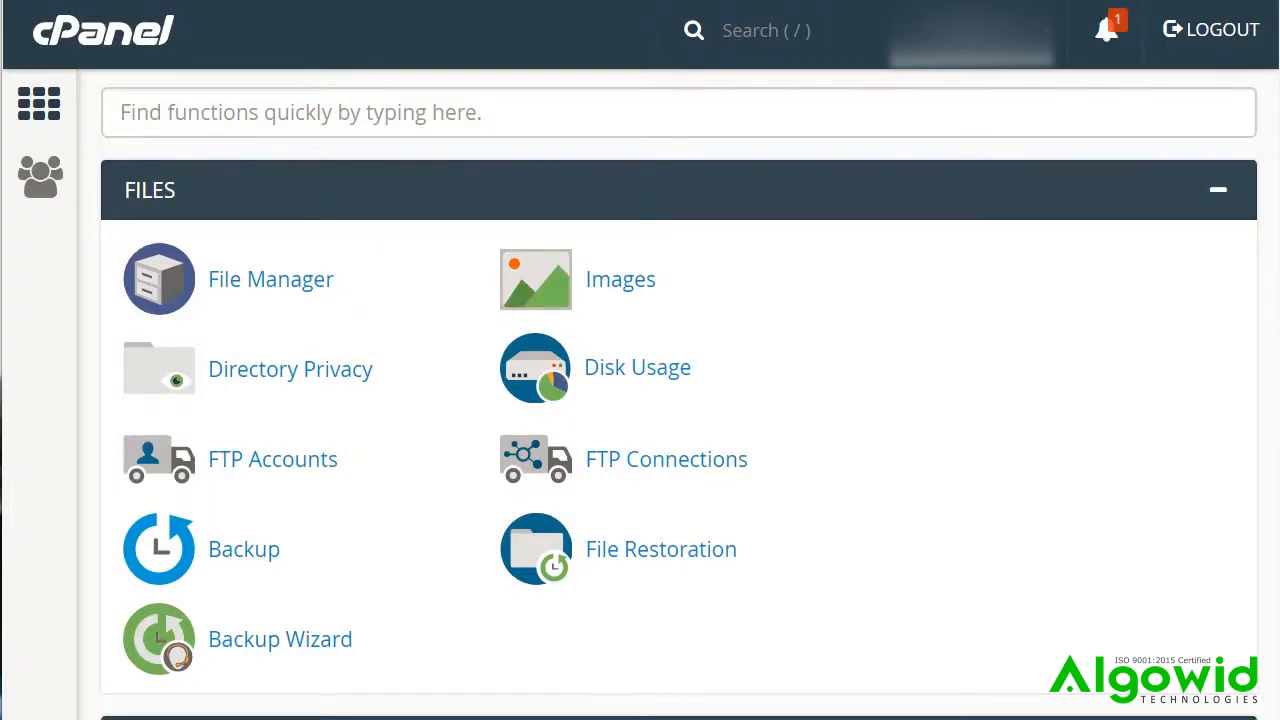
Step: Open Apache SpamAssassin separately from the Email section, and view the Email Filters page before returning to the feature list
scroll(680, 400, down, 10)
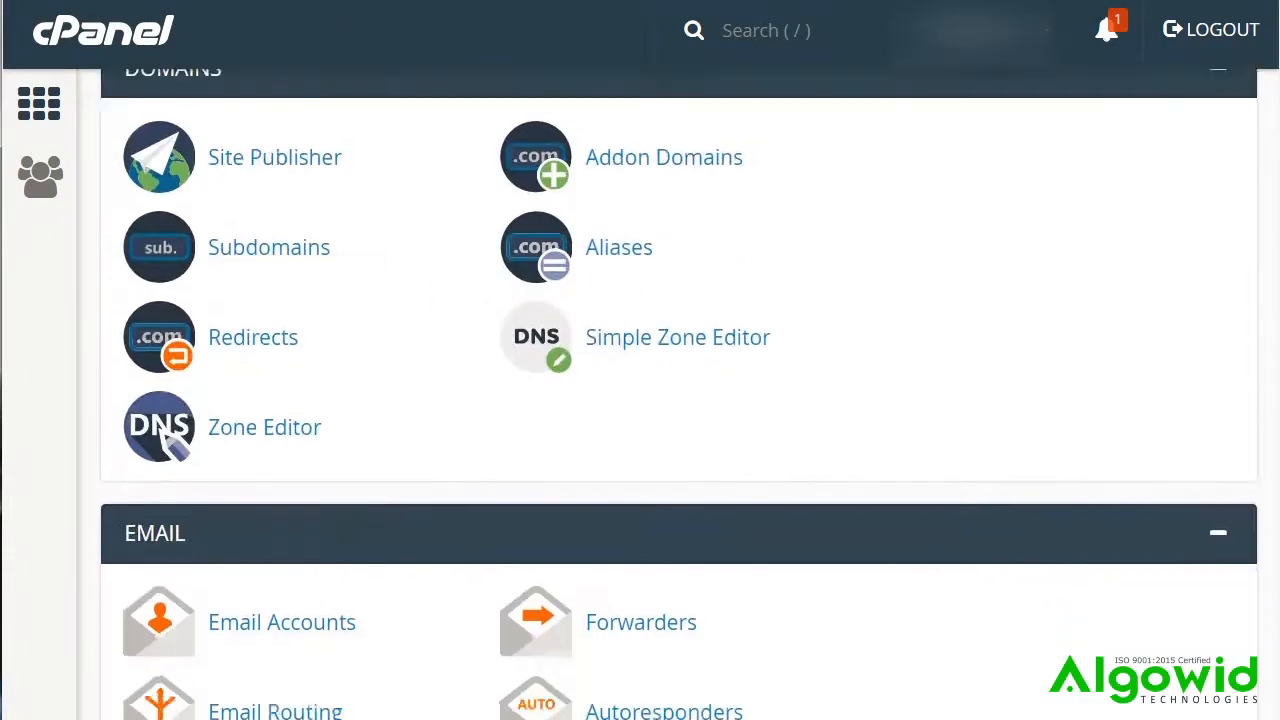
scroll(680, 400, down, 1)
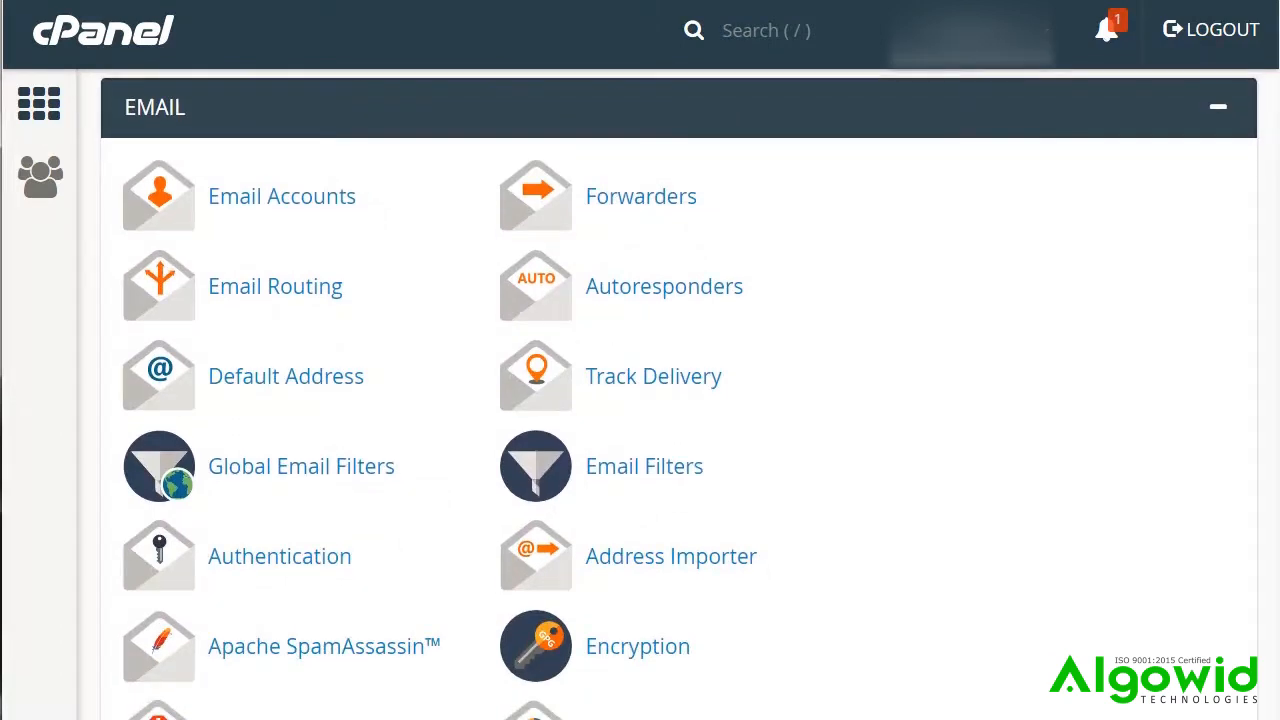
scroll(540, 487, down, 2)
scroll(540, 487, up, 1)
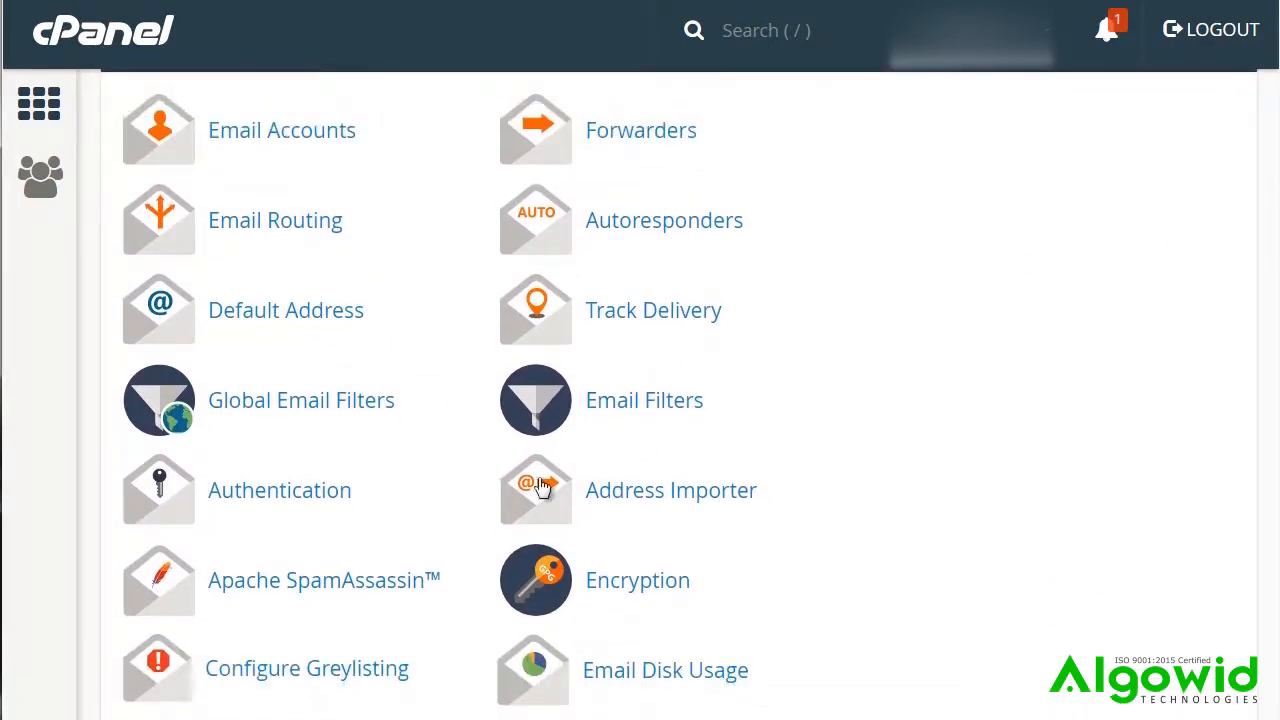
right_click(350, 592)
click(770, 414)
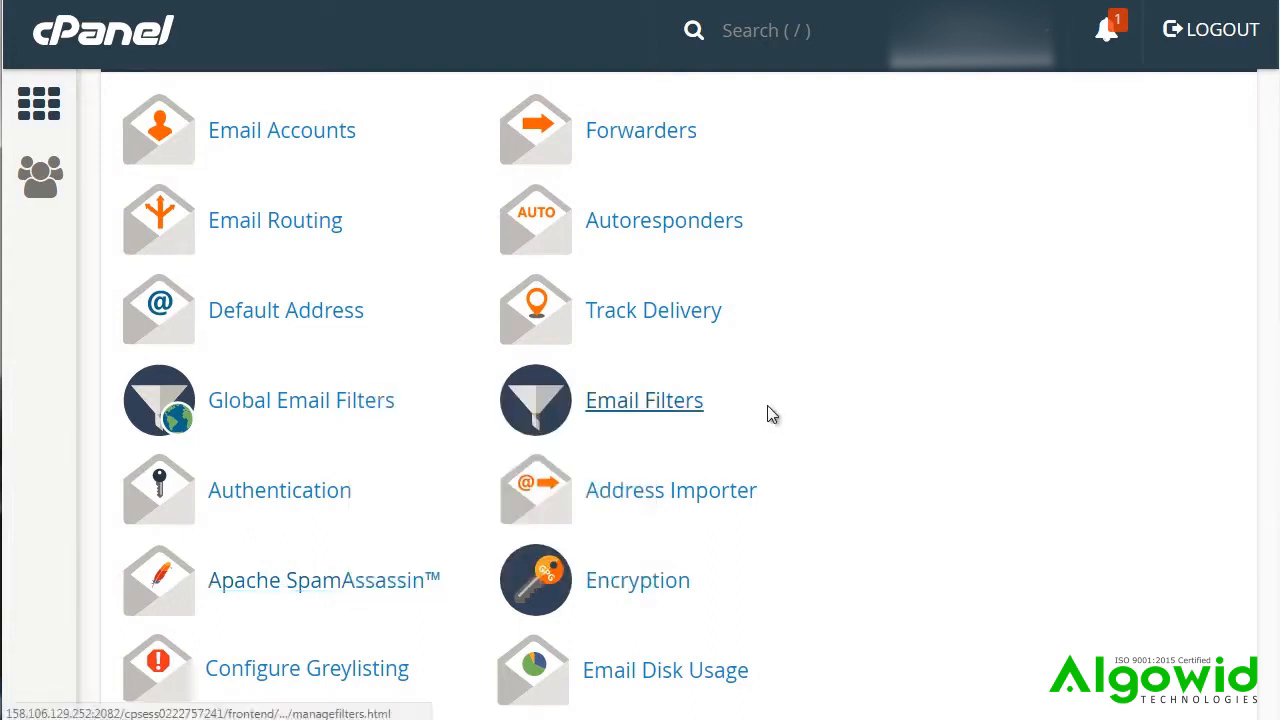
click(766, 414)
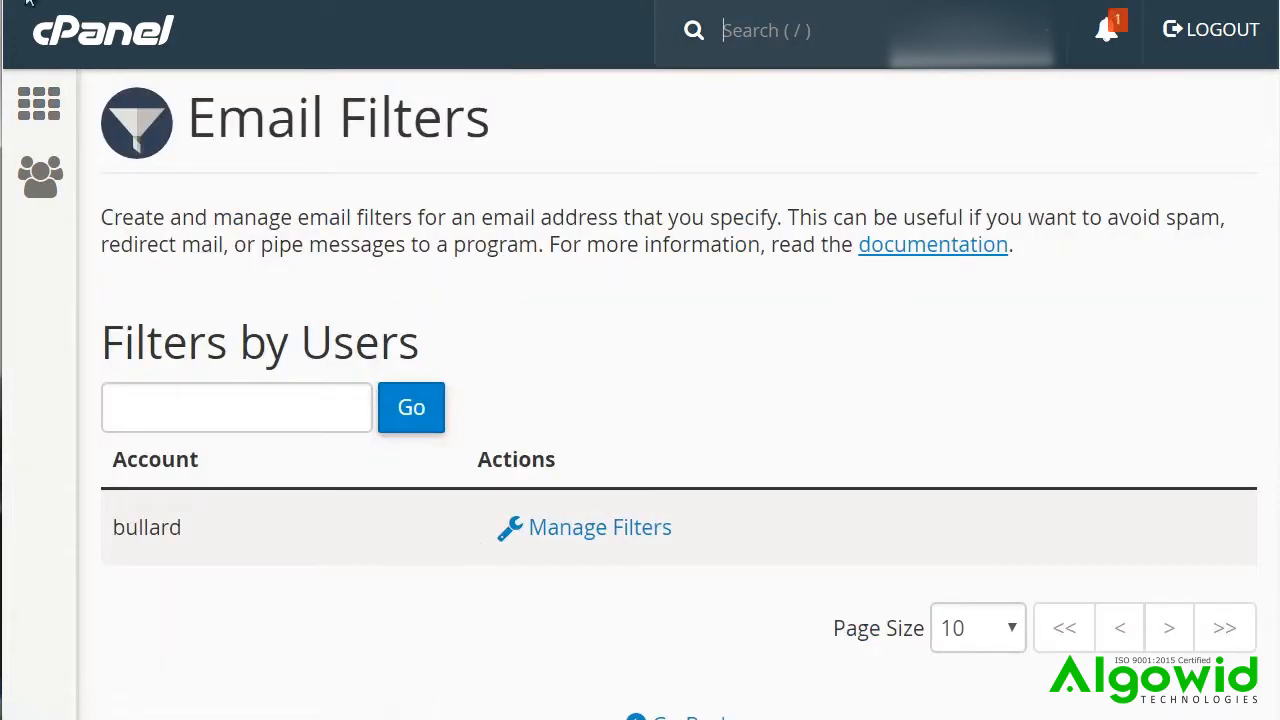
key(alt+Left)
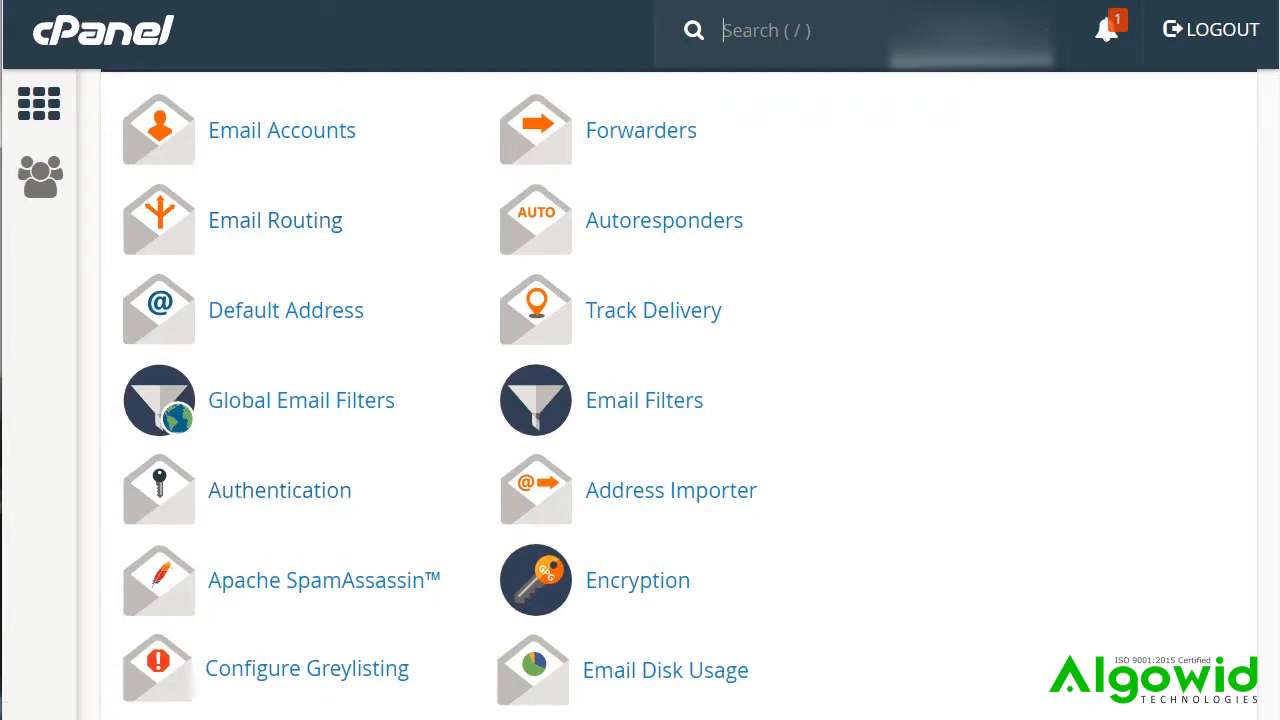
Step: Switch to the Apache SpamAssassin page and examine the spam auto-delete filters and available Score options without changing them
key(ctrl+Tab)
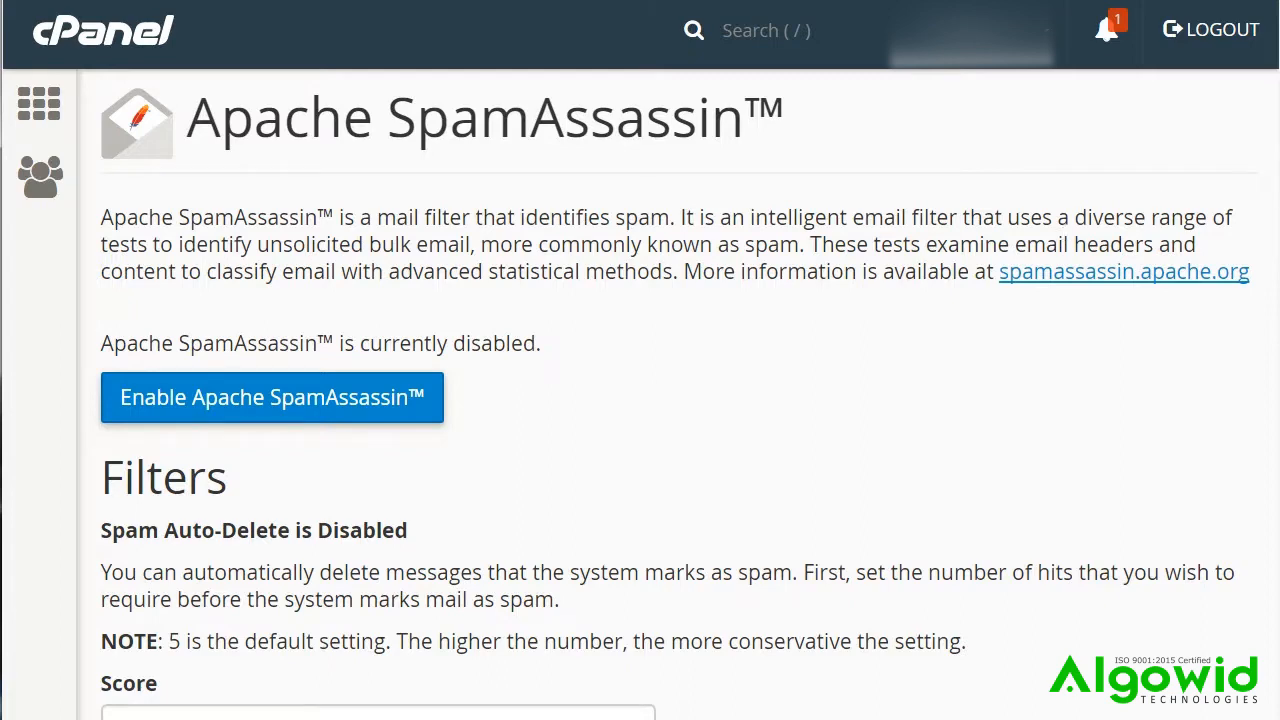
scroll(640, 400, down, 4)
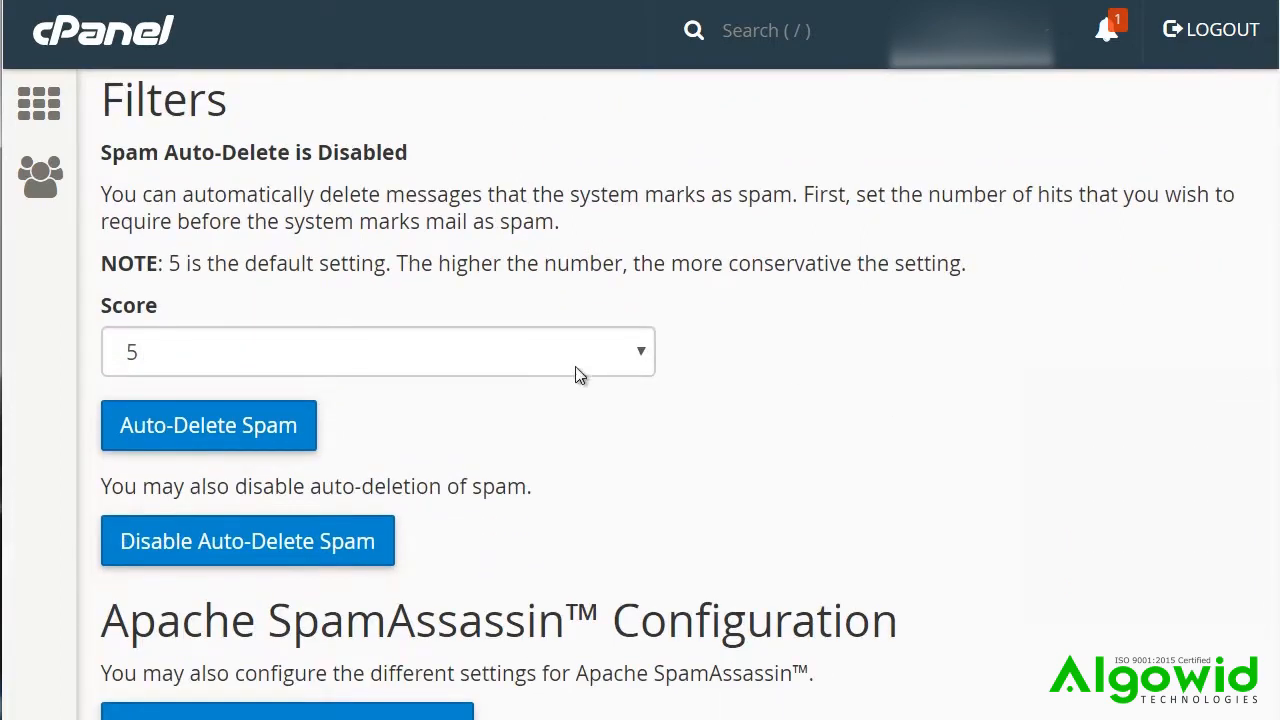
click(466, 358)
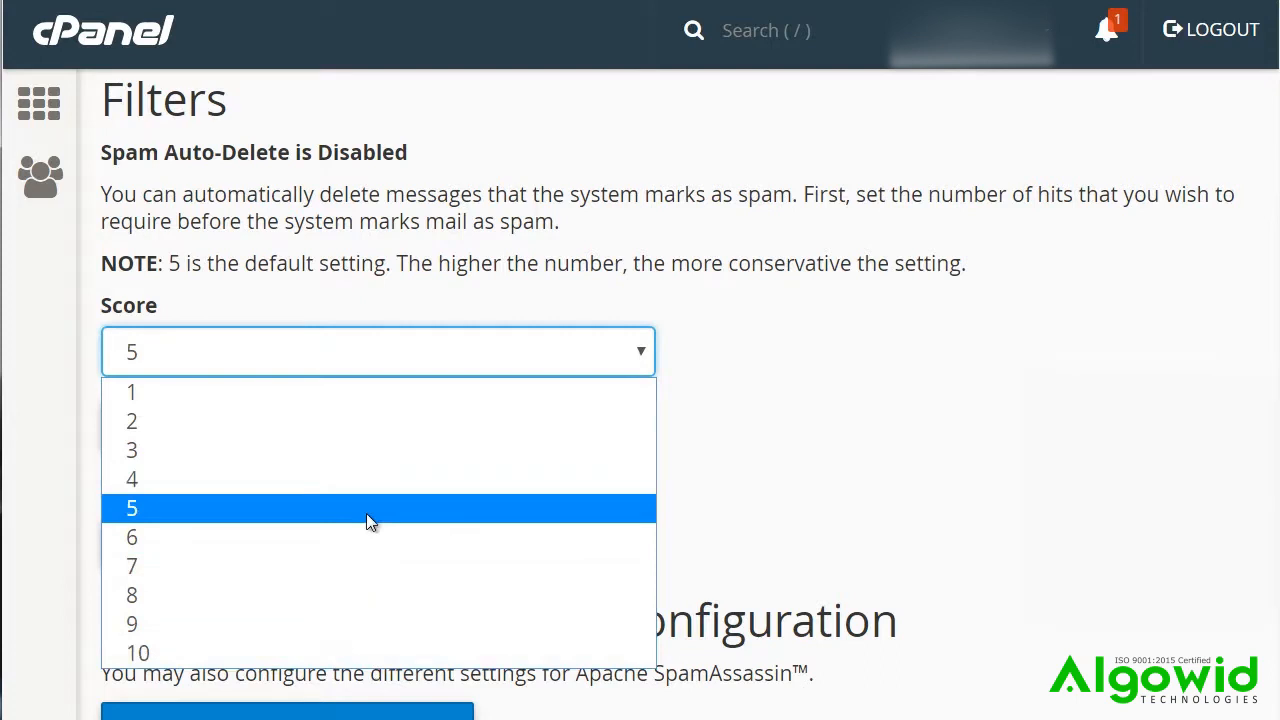
click(731, 233)
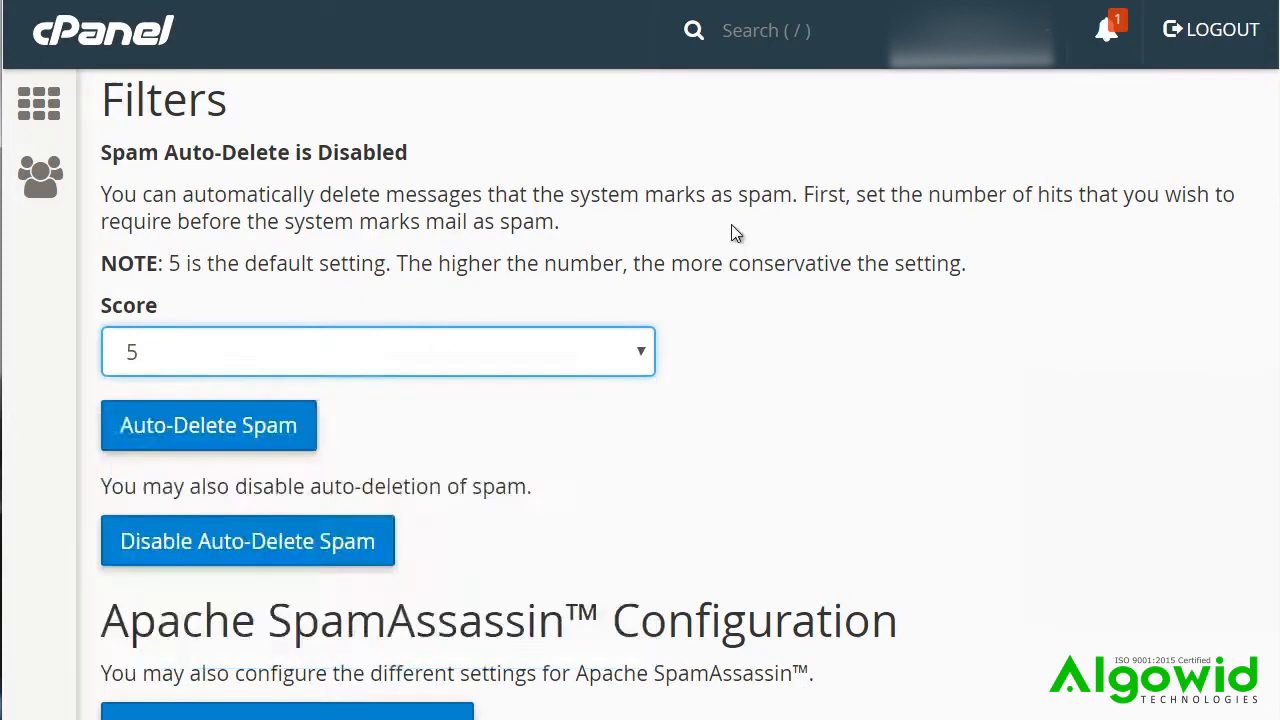
click(732, 228)
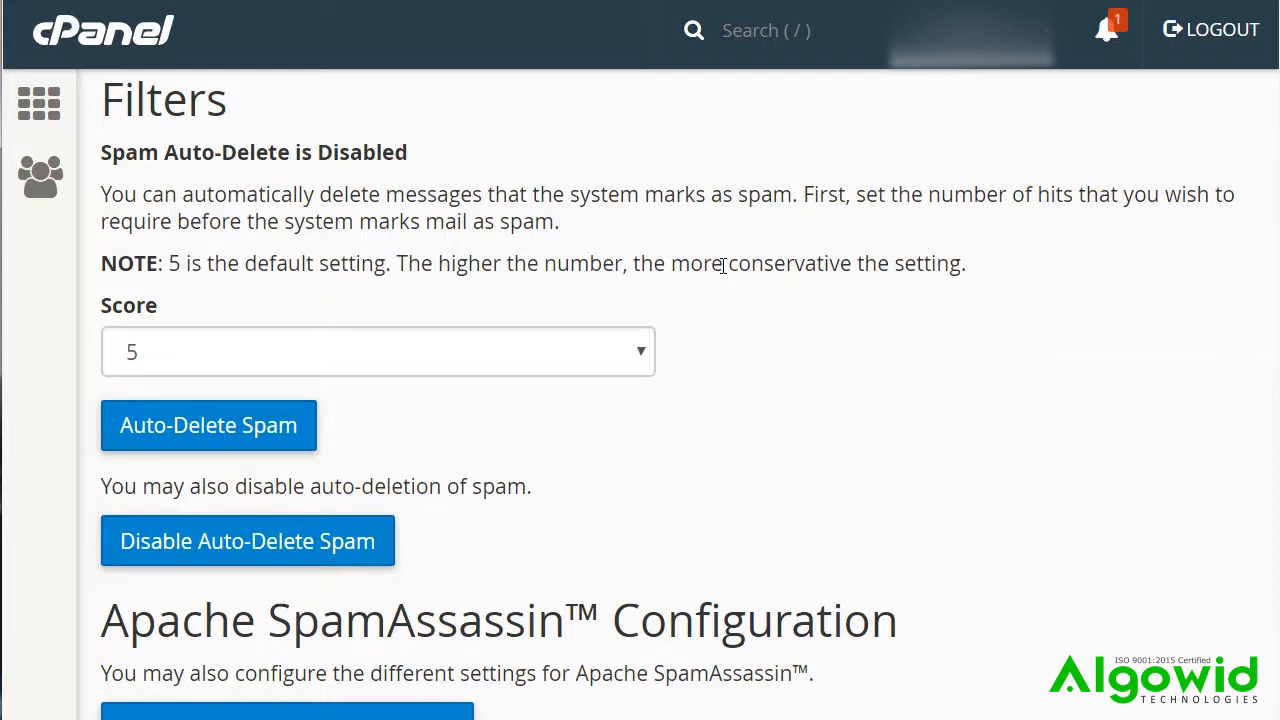
click(205, 429)
scroll(194, 586, down, 2)
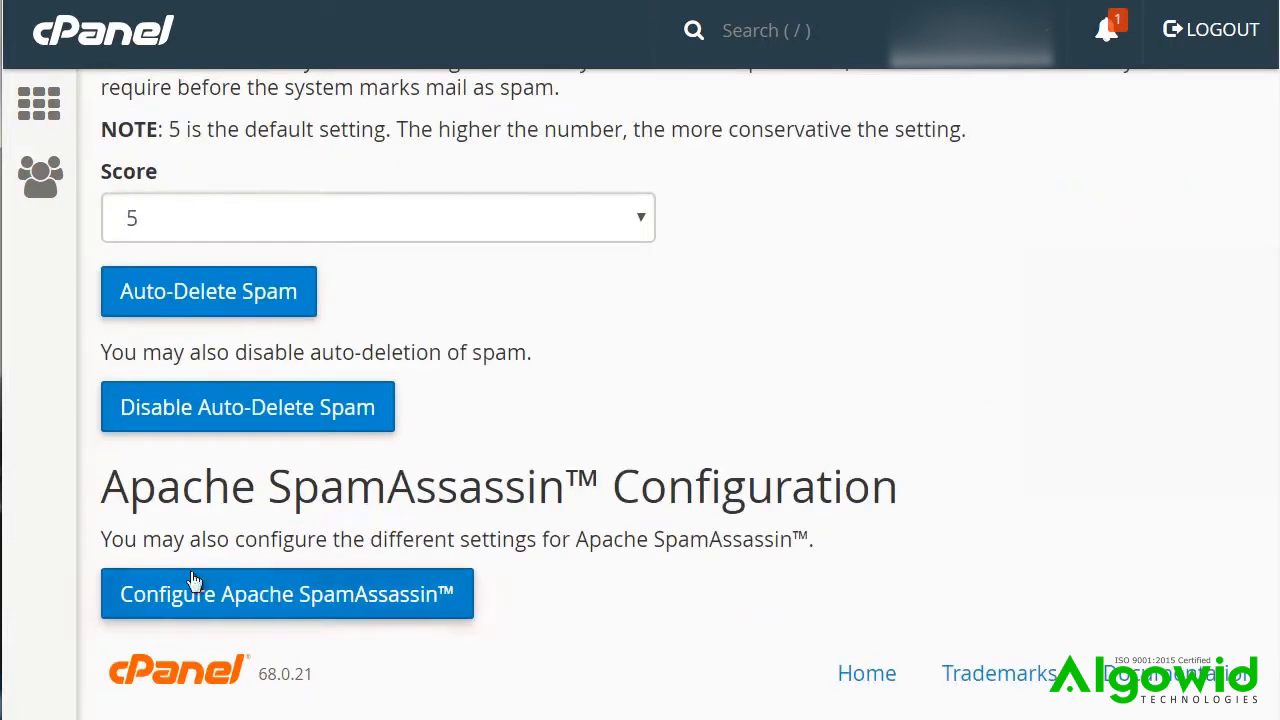
Step: Open the Apache SpamAssassin configuration and review its blacklist_from, score and whitelist_from fields
click(290, 596)
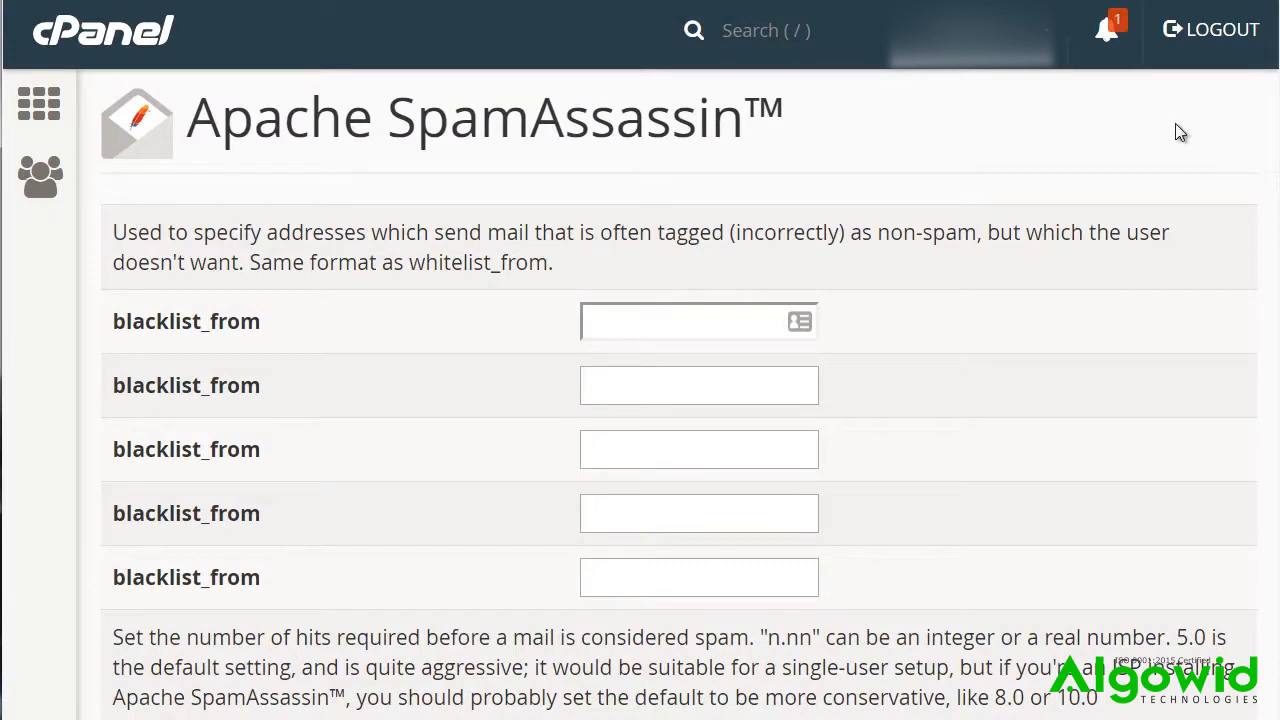
click(714, 320)
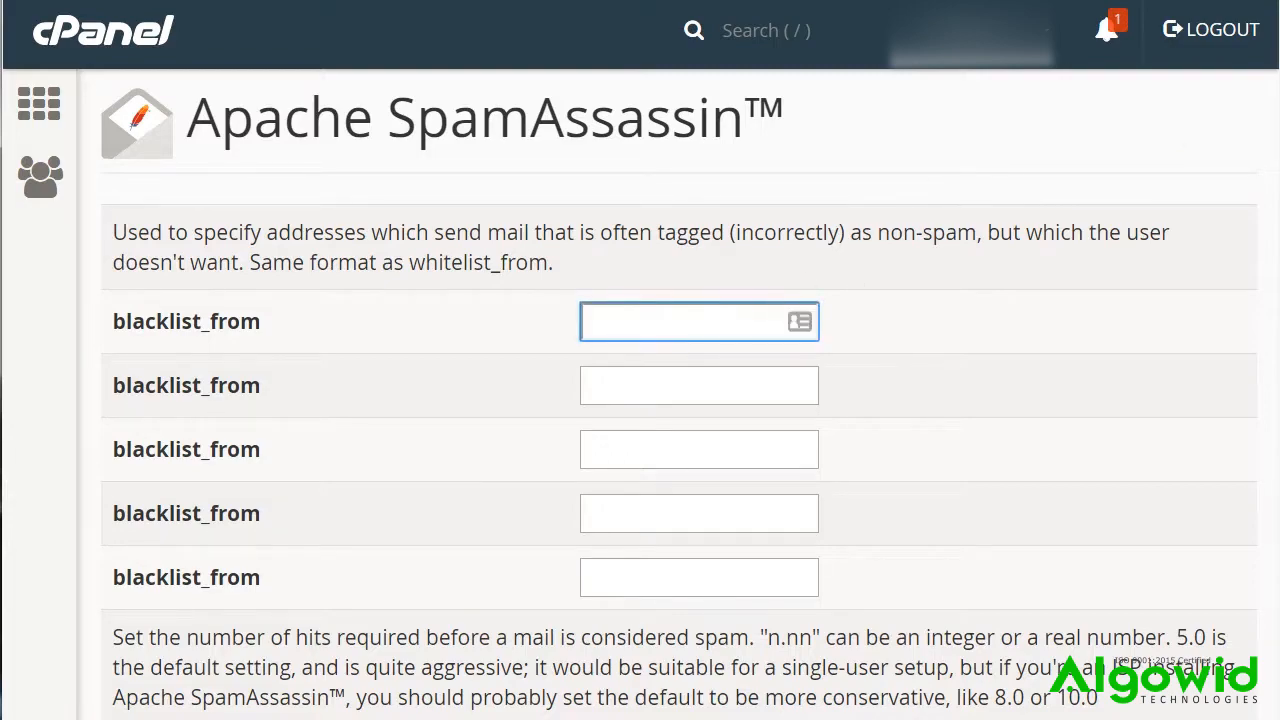
scroll(849, 268, down, 10)
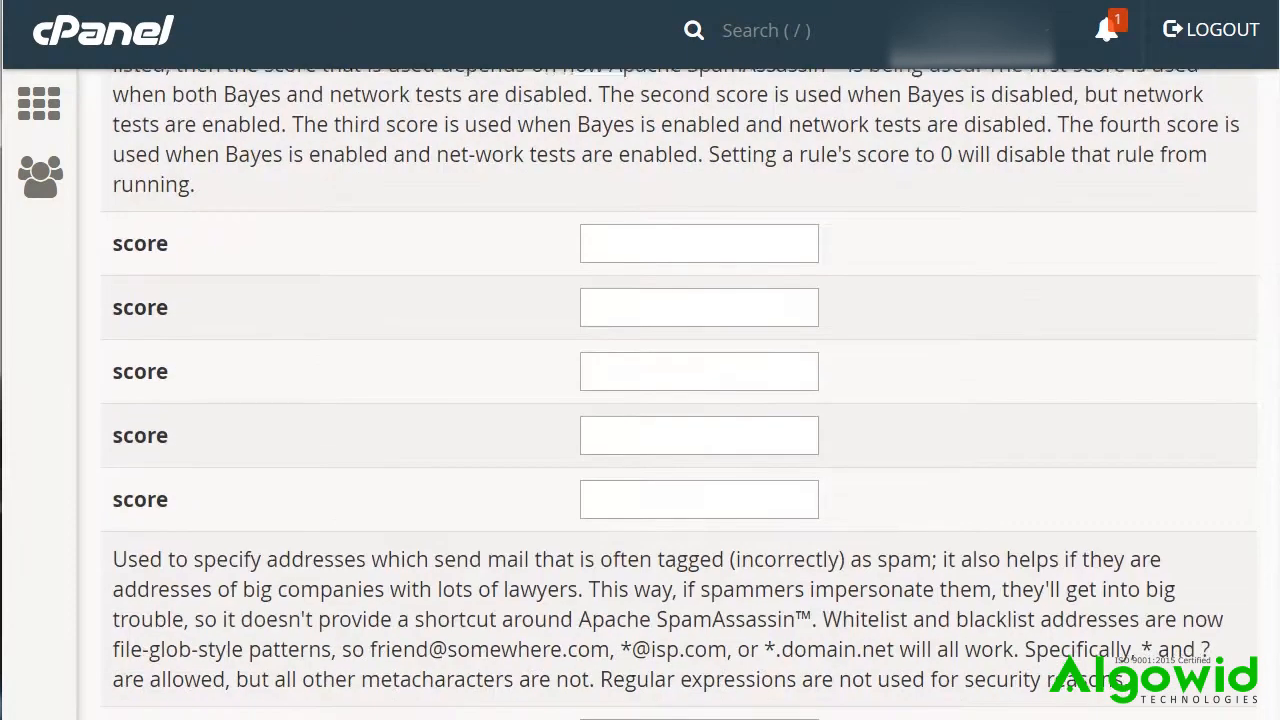
scroll(680, 390, down, 6)
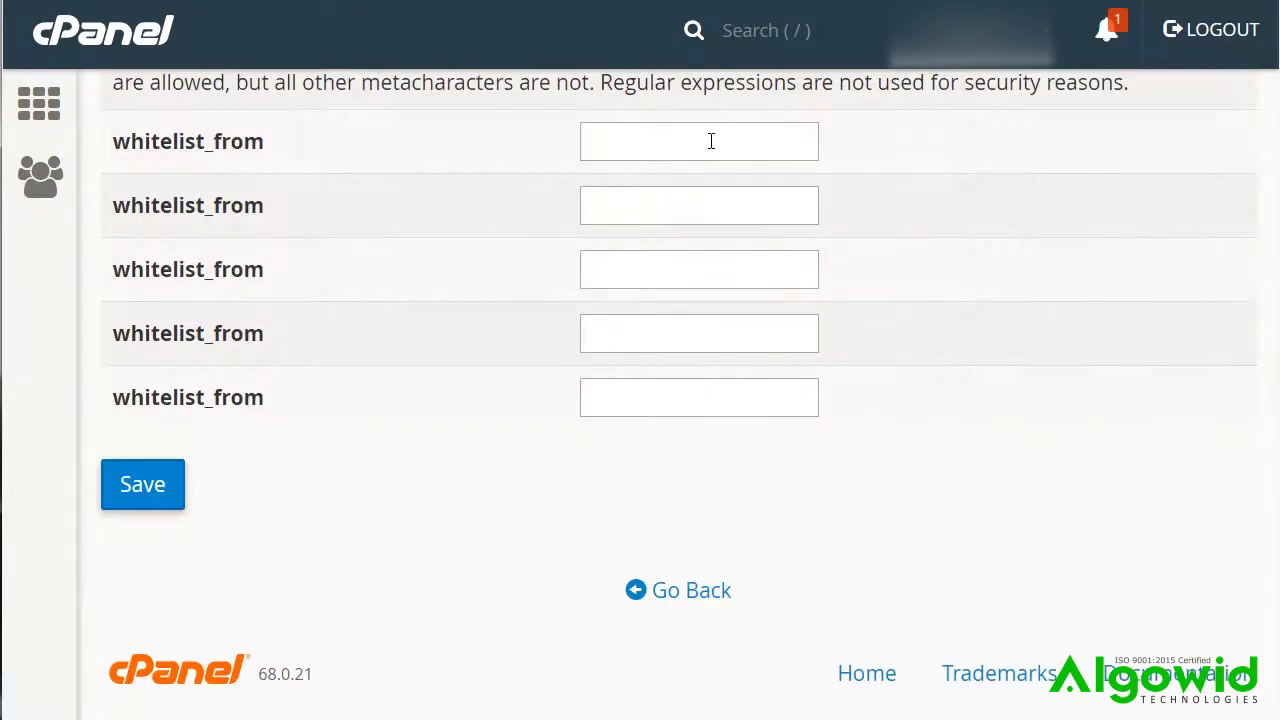
click(700, 126)
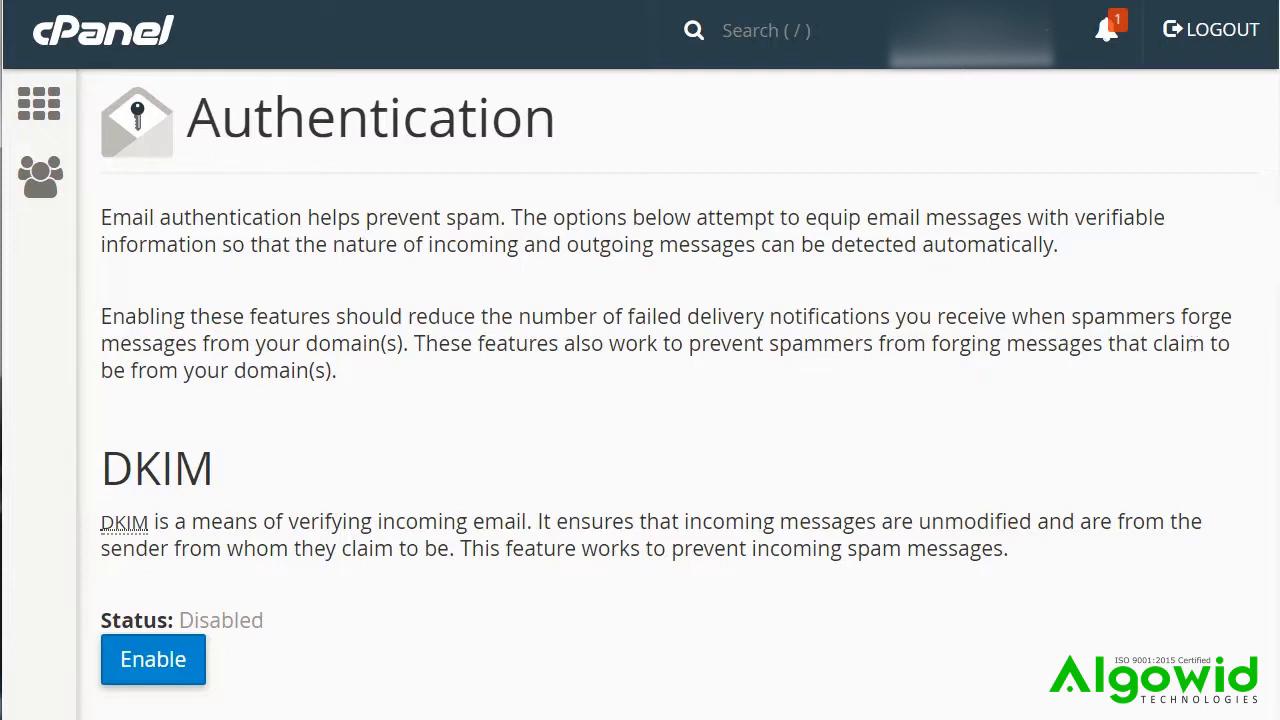
Step: Enable DKIM and SPF on the email Authentication page, and view the SPF advanced settings
scroll(1018, 258, down, 3)
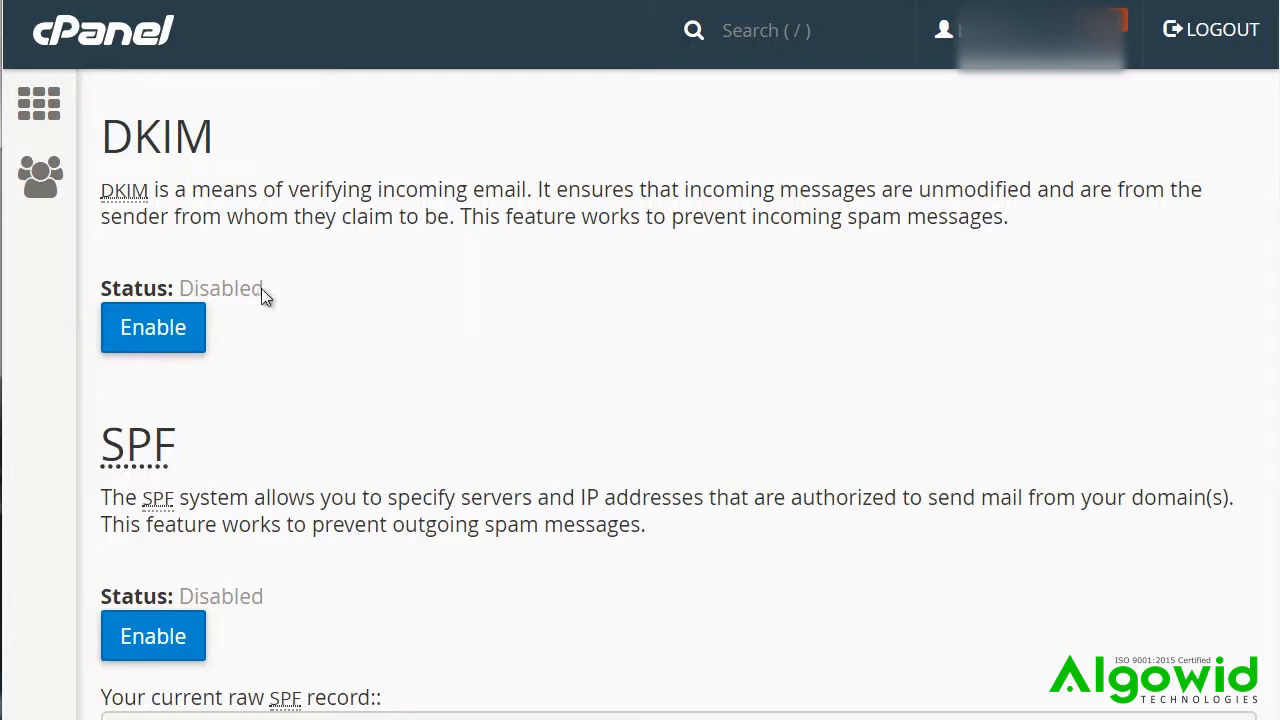
click(182, 334)
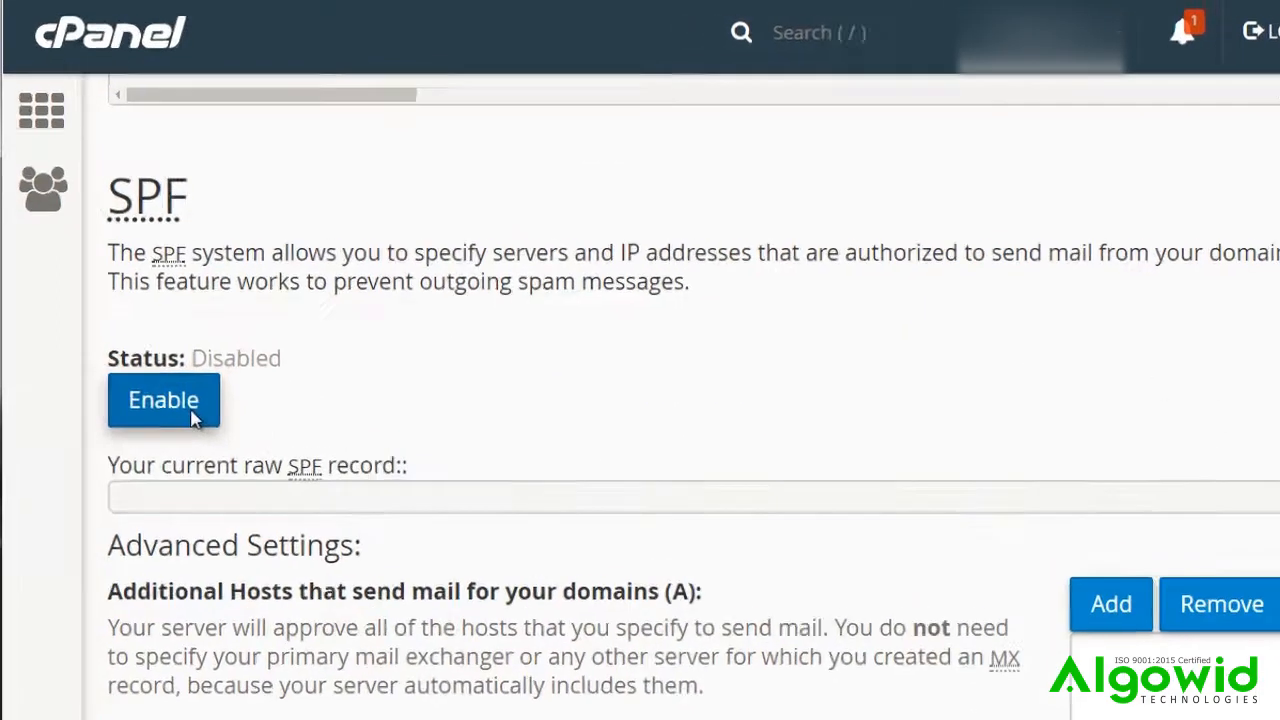
scroll(820, 575, down, 5)
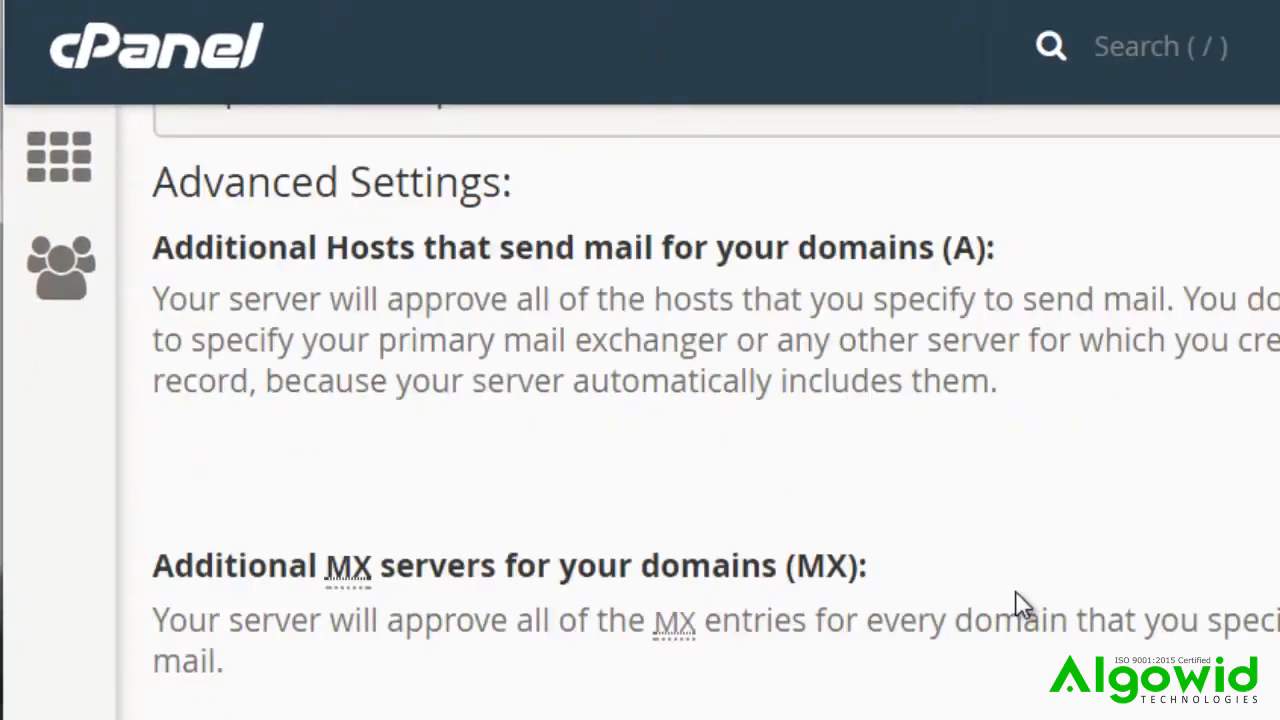
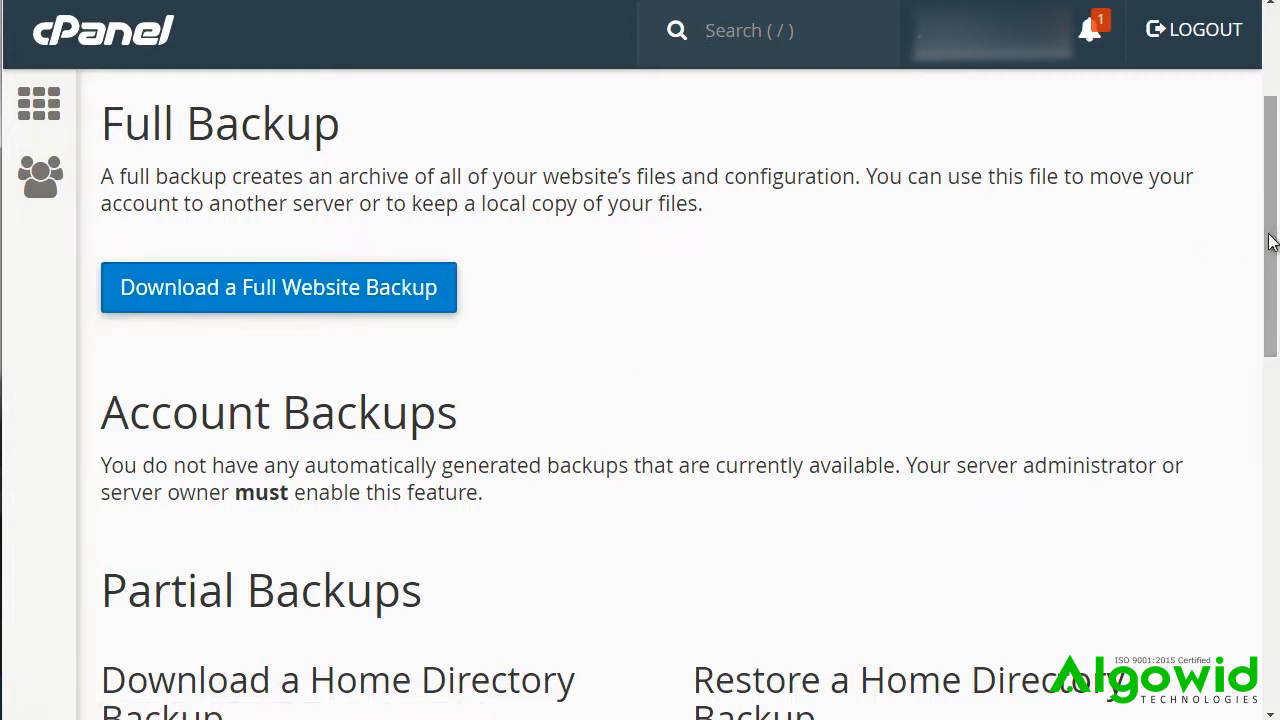
Step: Review the account backup options and the partial backup download and restore options on the Backup page
drag(1270, 252, 1270, 347)
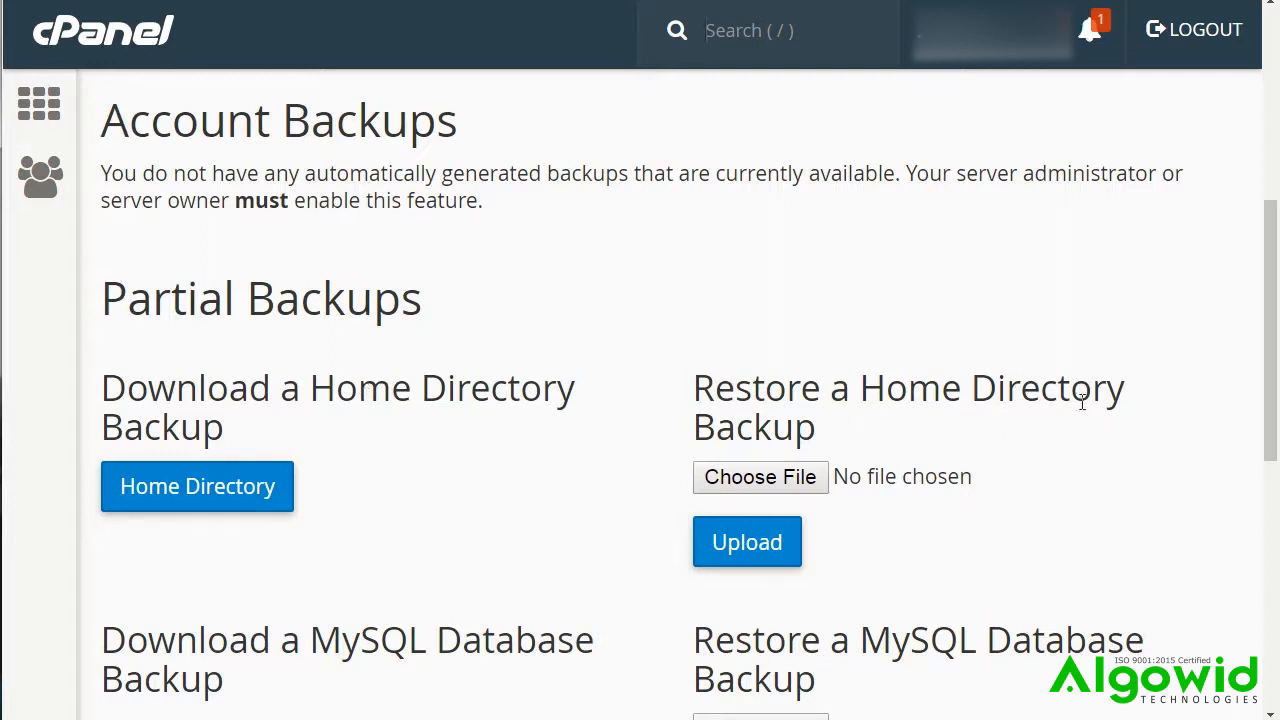
drag(1273, 363, 1271, 381)
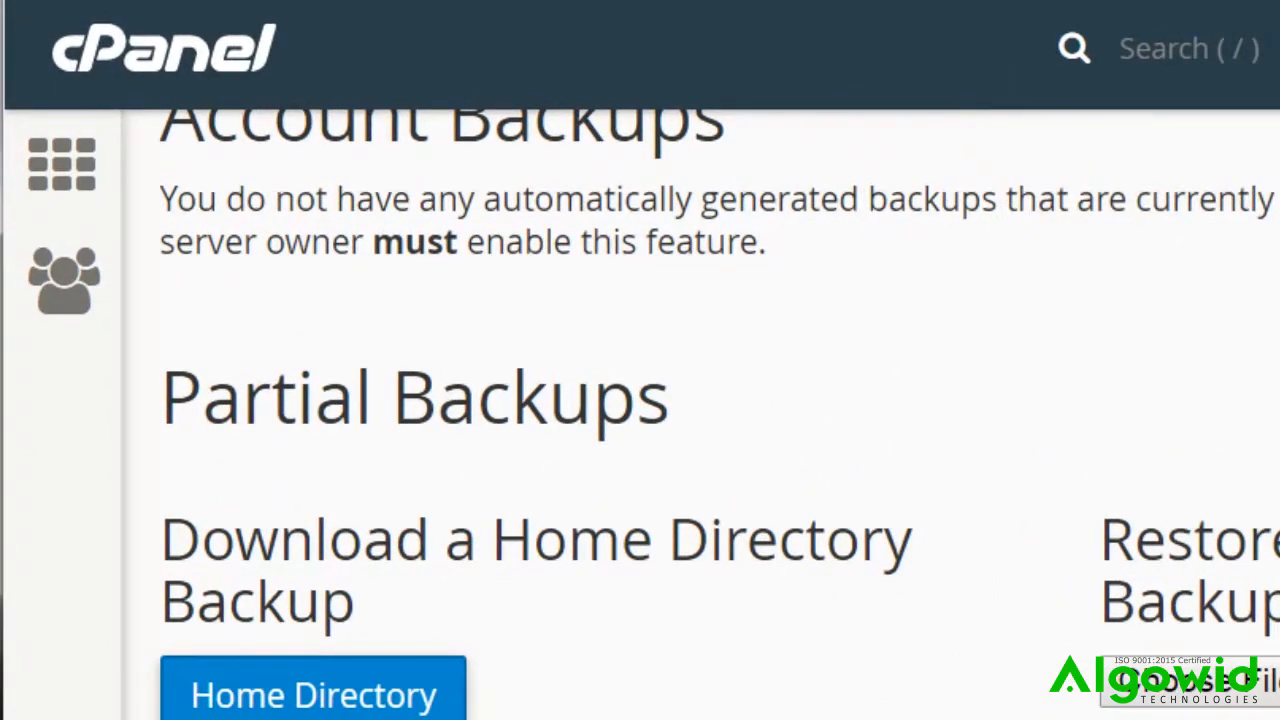
scroll(434, 571, down, 5)
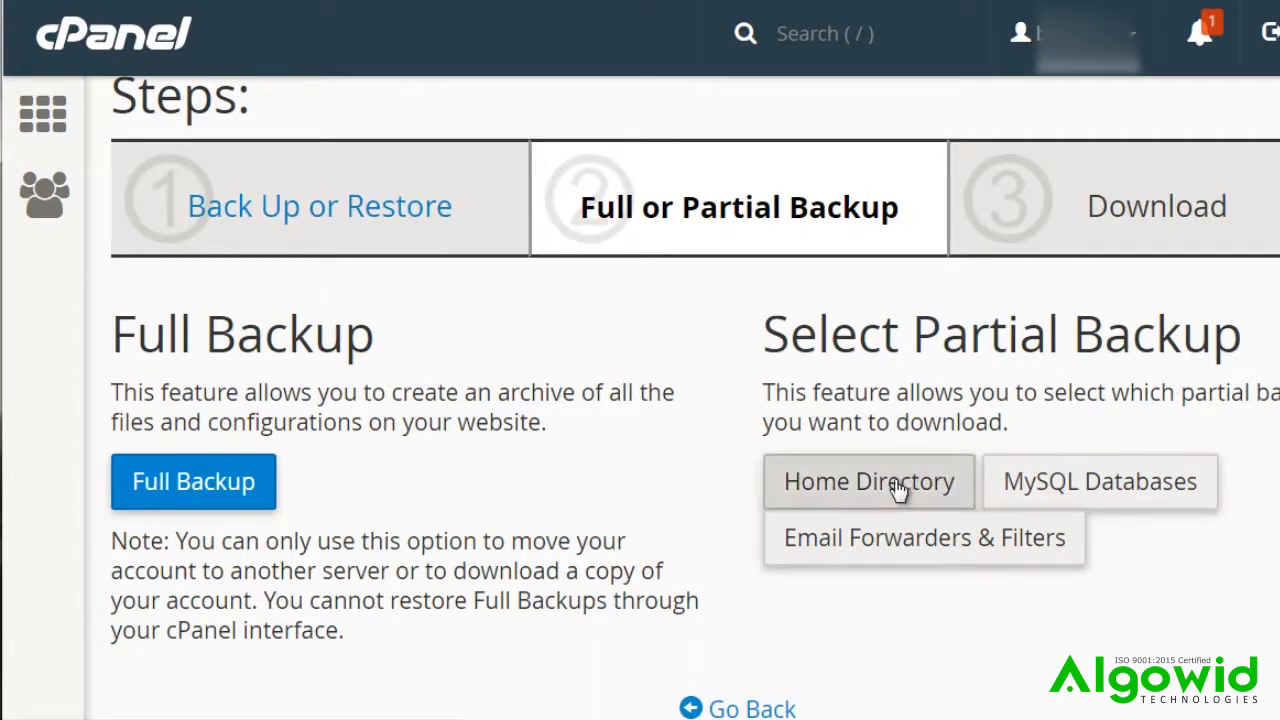
Step: View the Full Backup option in the Backup Wizard, and open the home directory restore step without choosing a file
click(218, 484)
scroll(984, 480, down, 4)
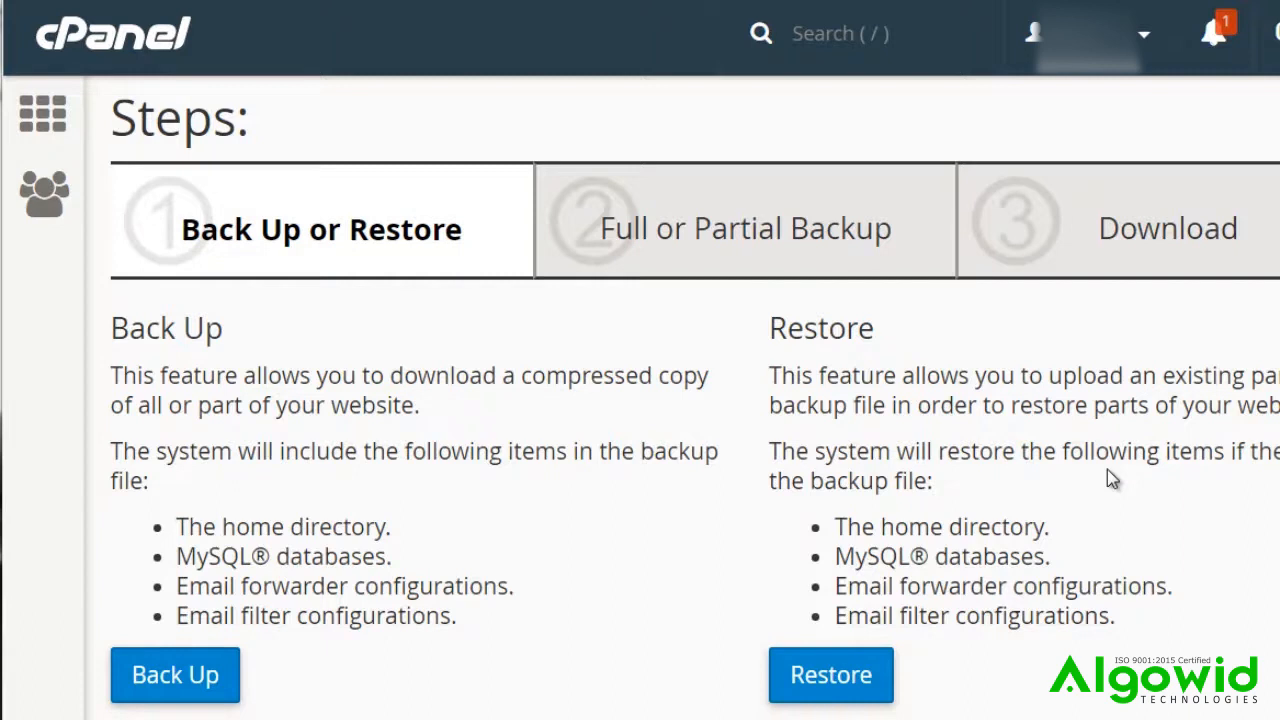
click(862, 677)
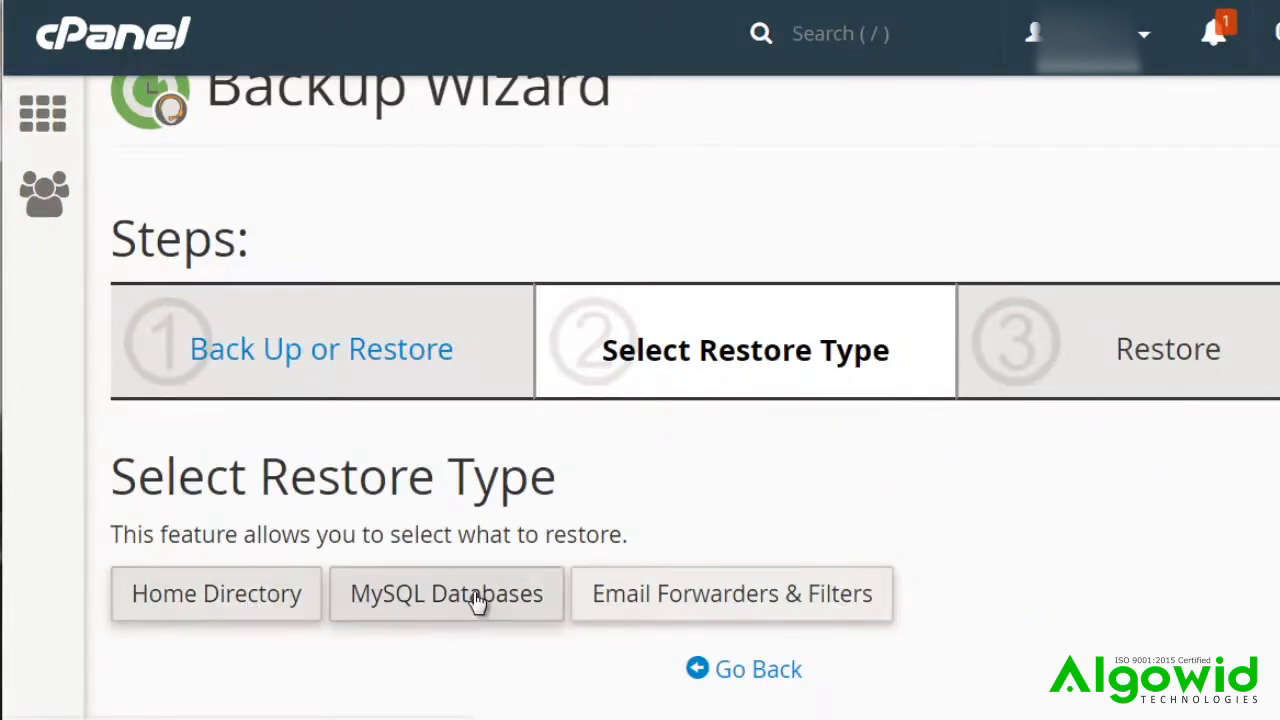
click(256, 614)
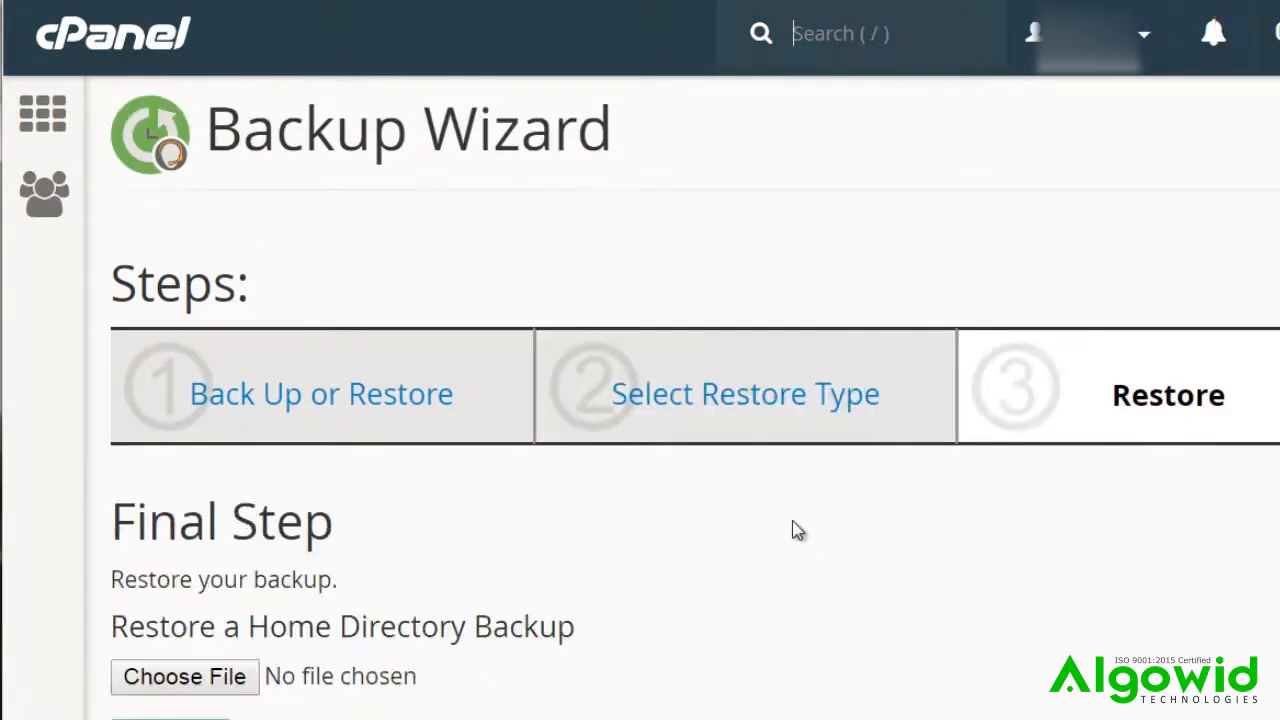
scroll(621, 443, down, 1)
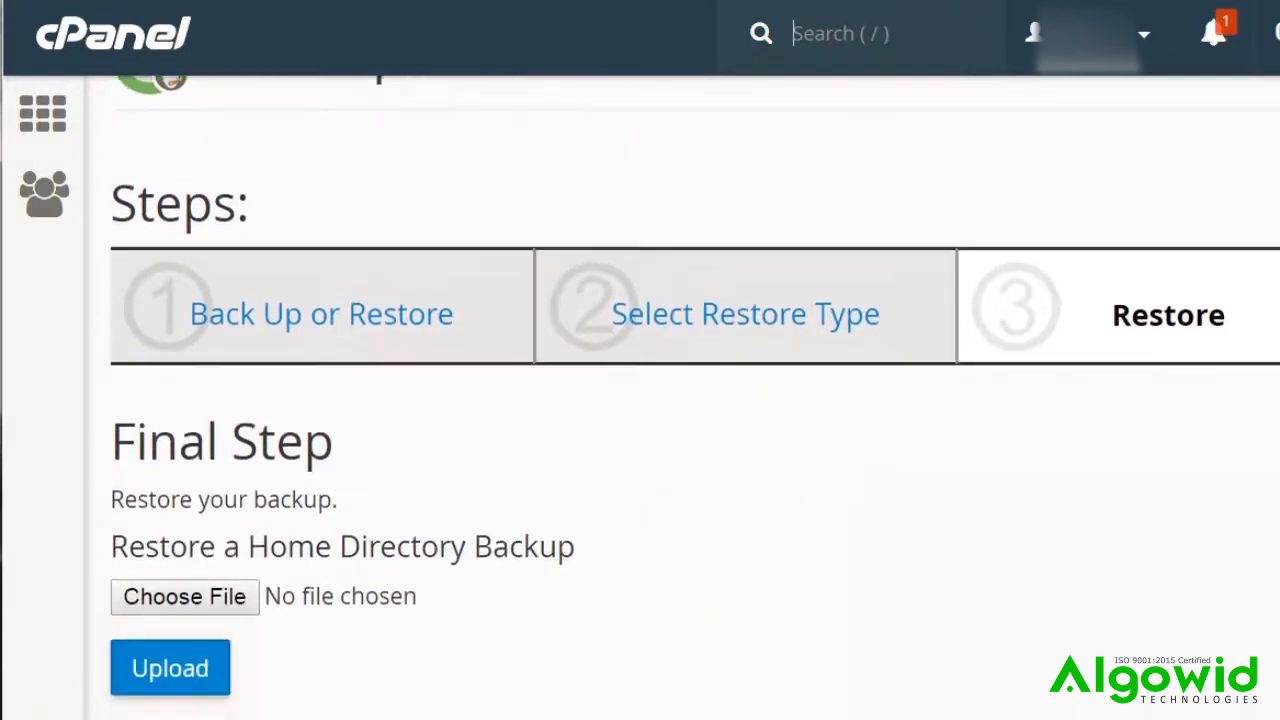